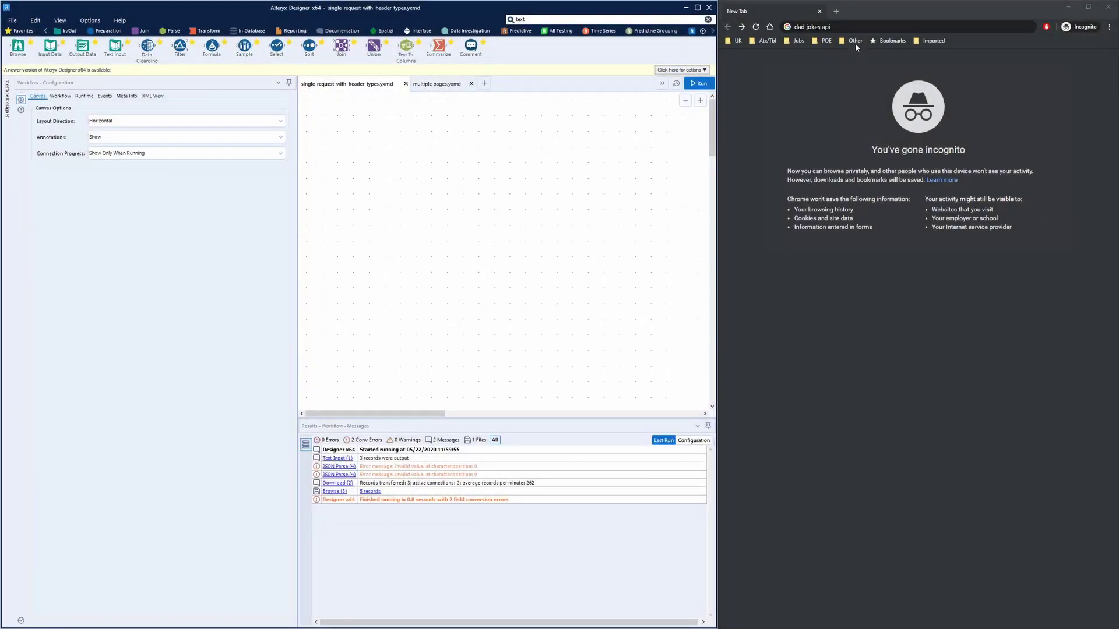
- Search the web for "dad jokes api" in the browser and open the icanhazdadjoke.com API documentation
left_click(860, 25)
key("Return")
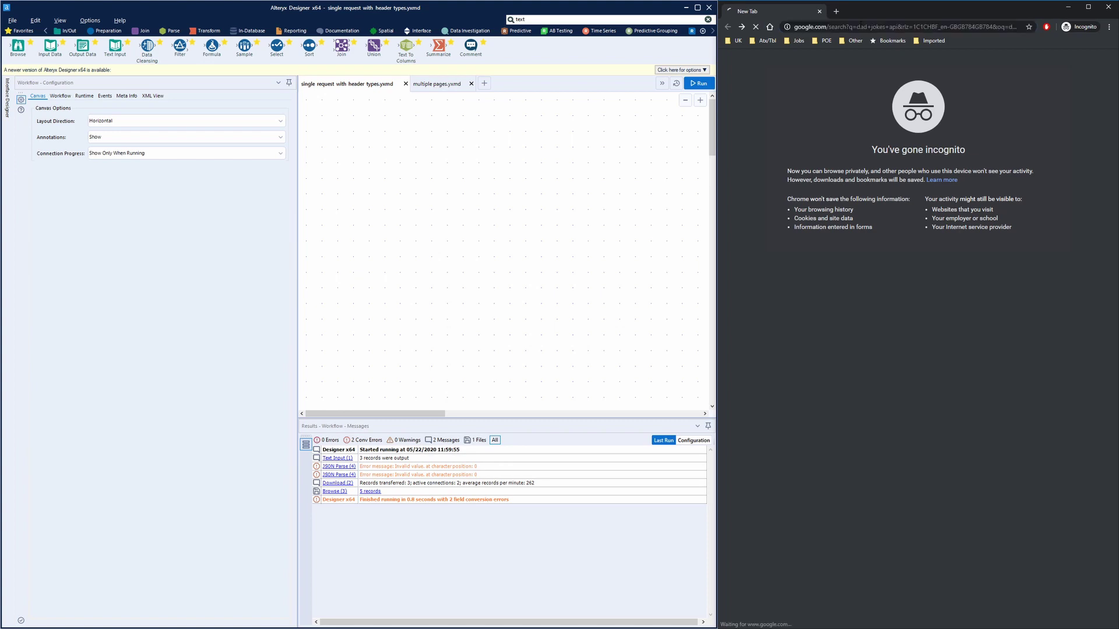
left_click(865, 222)
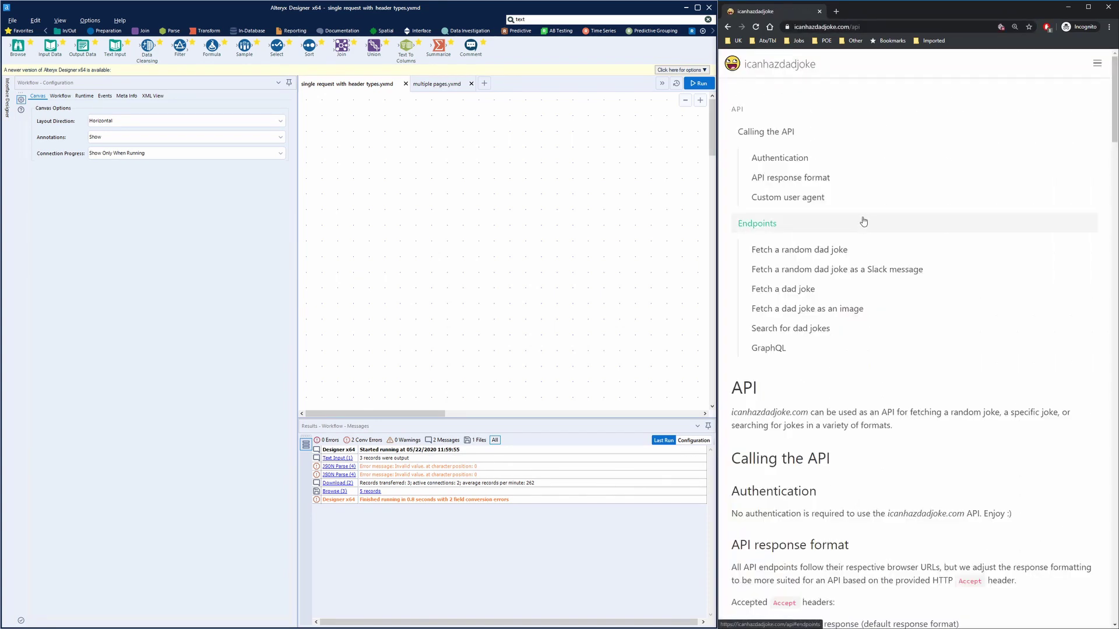
- Examine the API response format section and its accepted Accept headers in the icanhazdadjoke documentation
scroll(865, 215, "down", 8)
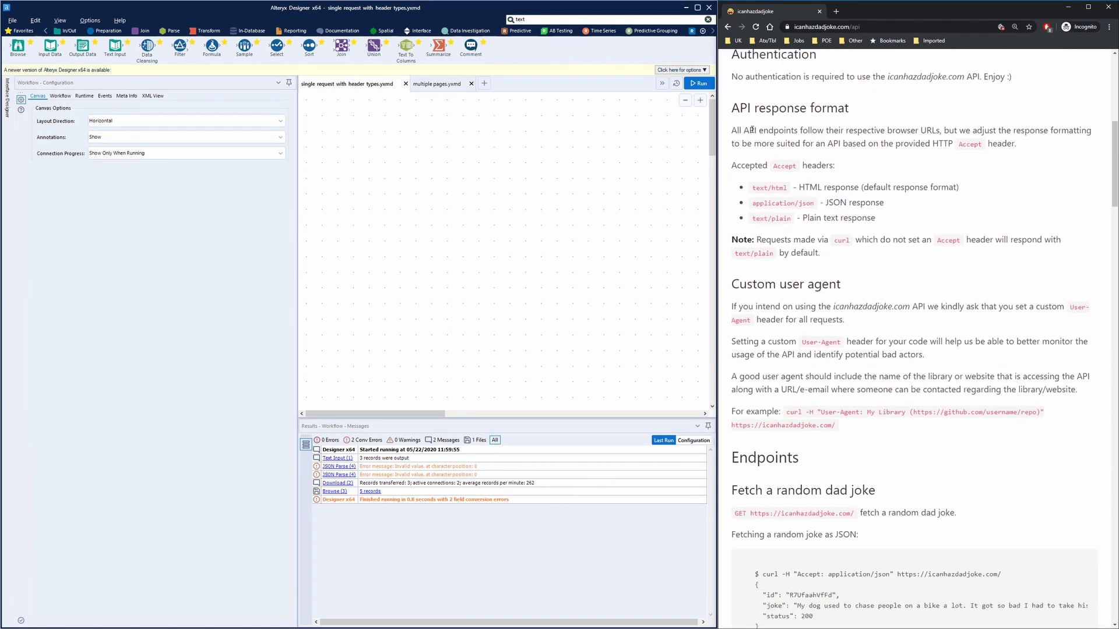
left_click_drag(732, 108, 879, 112)
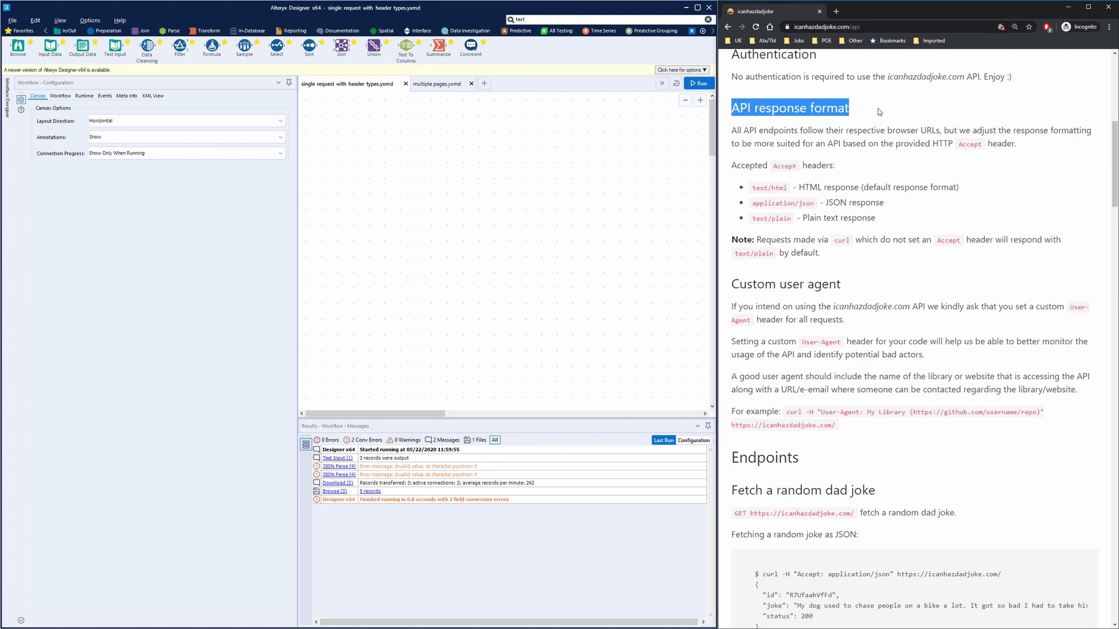
left_click_drag(732, 166, 836, 166)
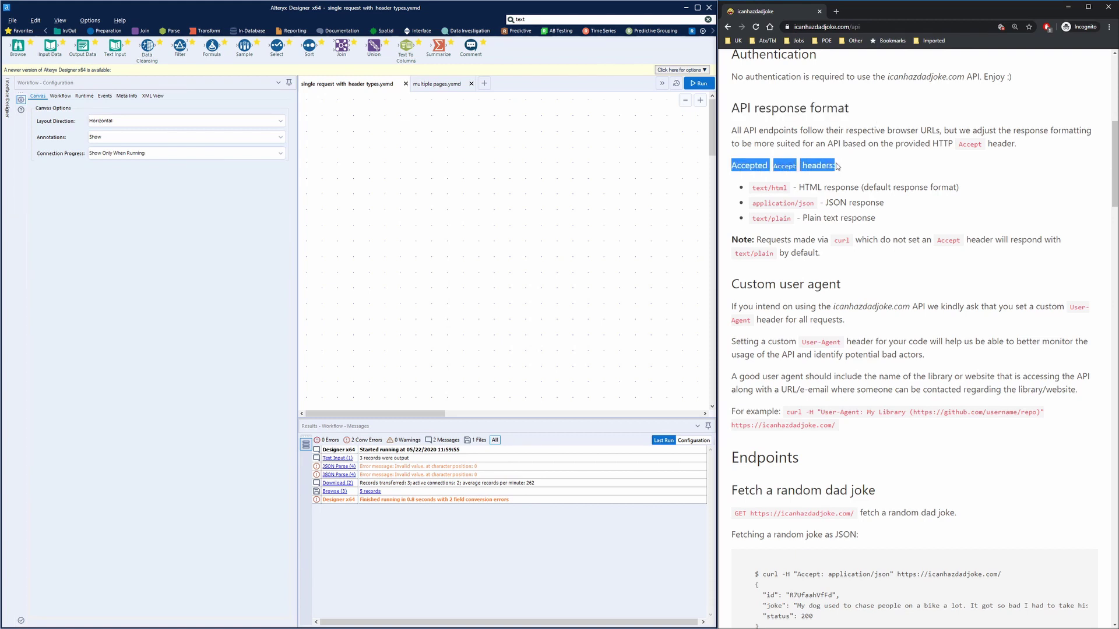
left_click_drag(752, 187, 791, 190)
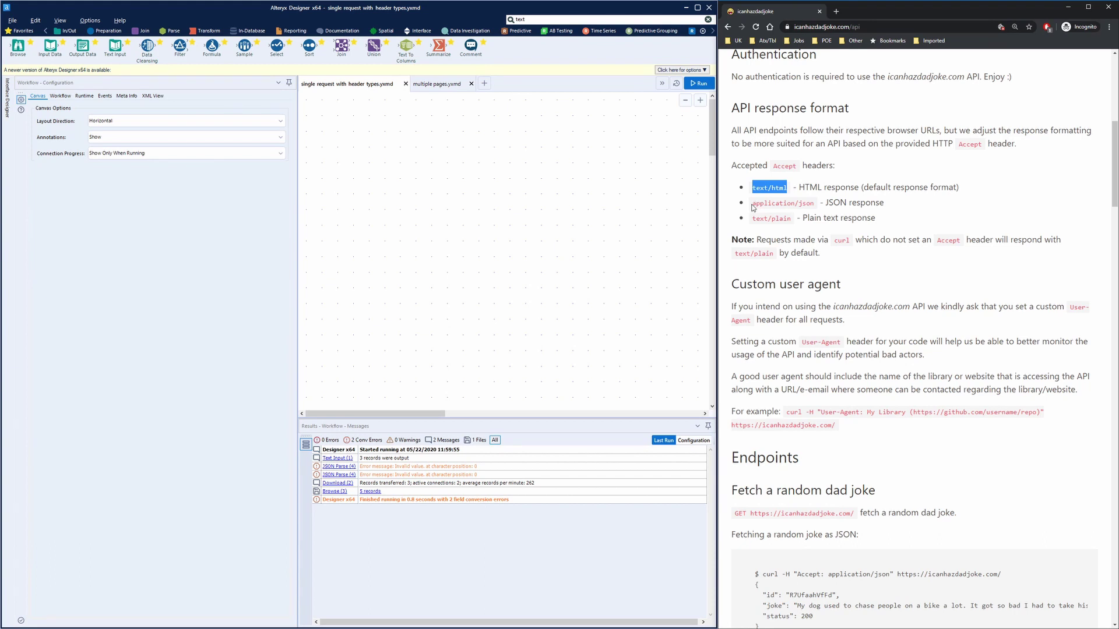
left_click_drag(753, 203, 815, 203)
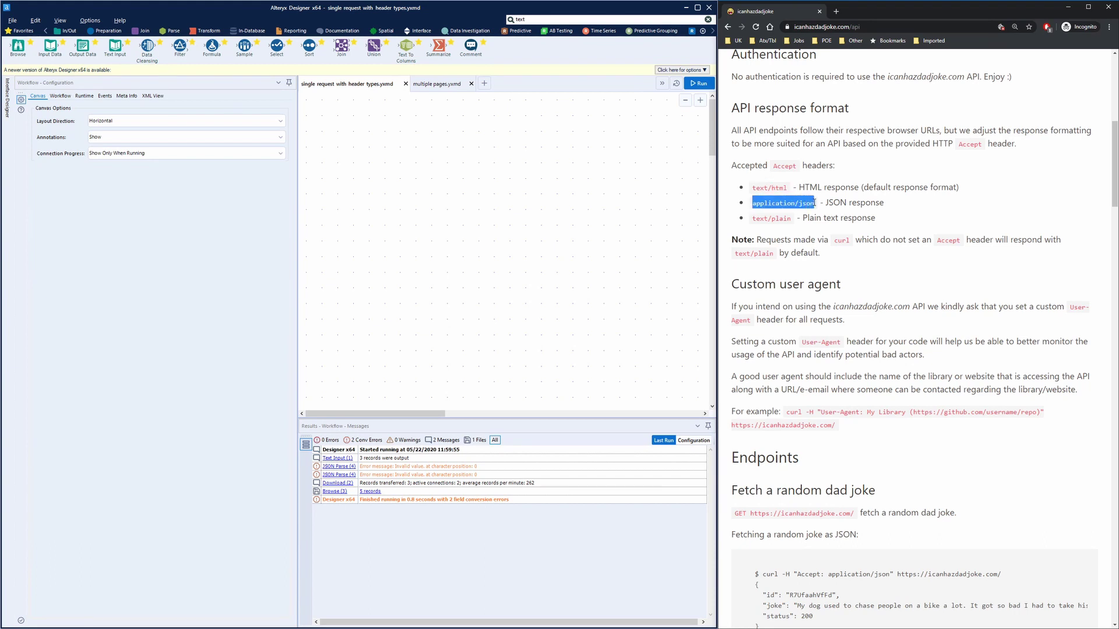
left_click_drag(752, 219, 803, 217)
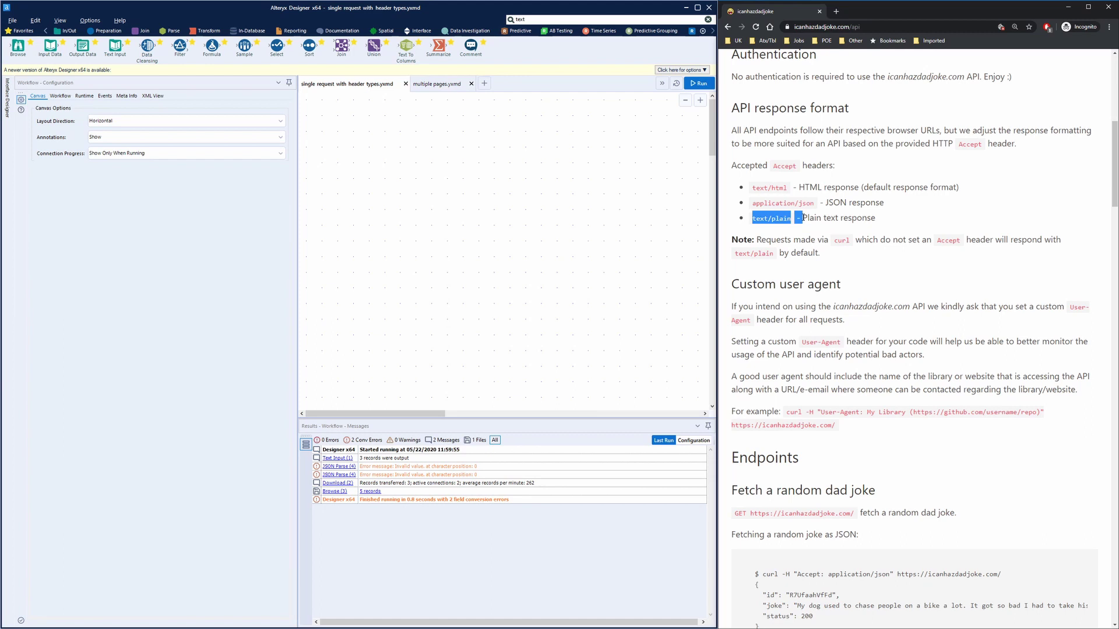
left_click(803, 217)
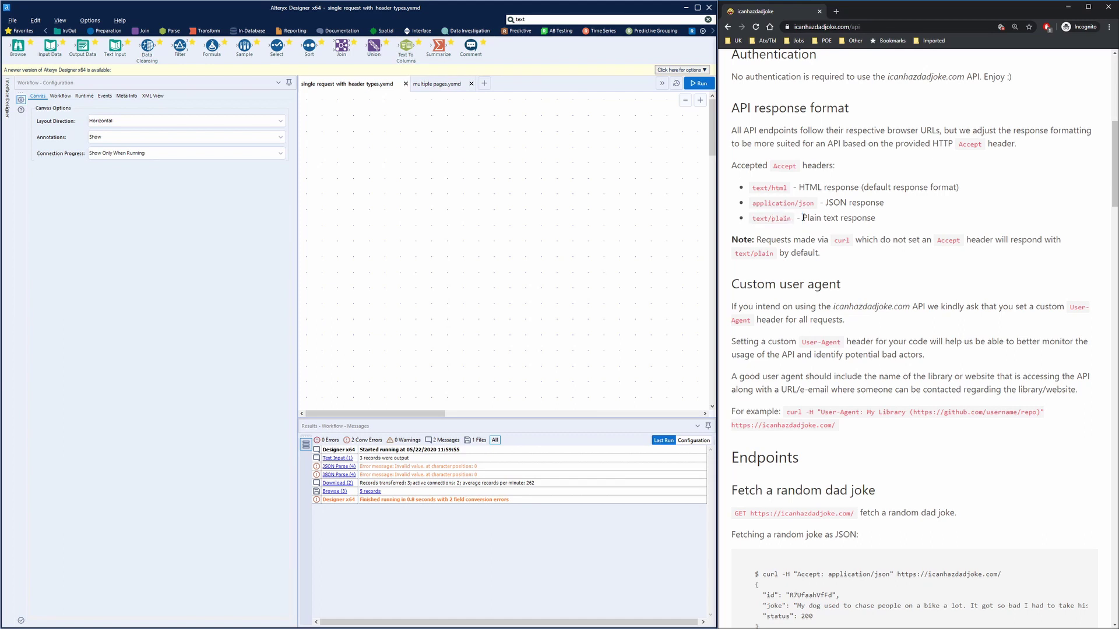
- Switch to Alteryx Designer and add a Text Input tool to the empty canvas with a column named URL
left_click(392, 227)
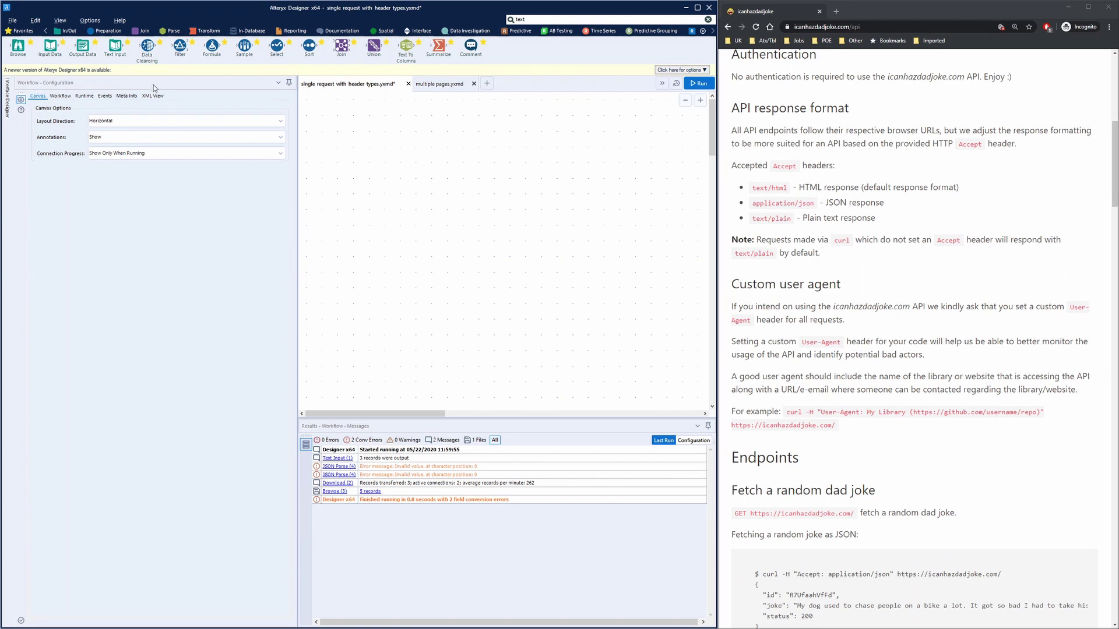
left_click_drag(115, 46, 369, 162)
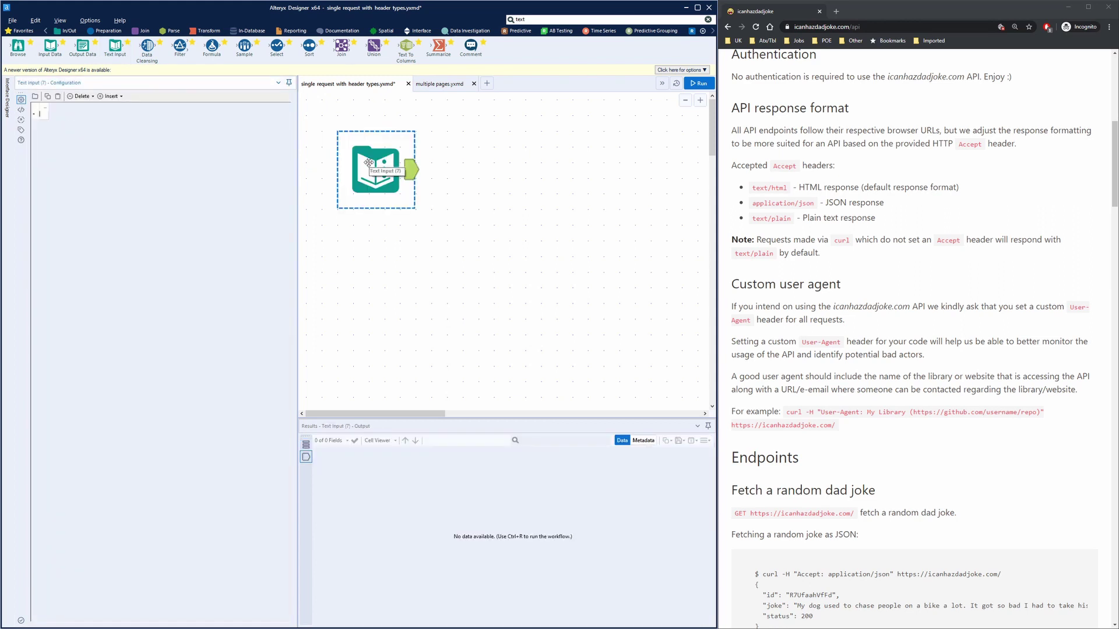
double_click(40, 106)
type("URL")
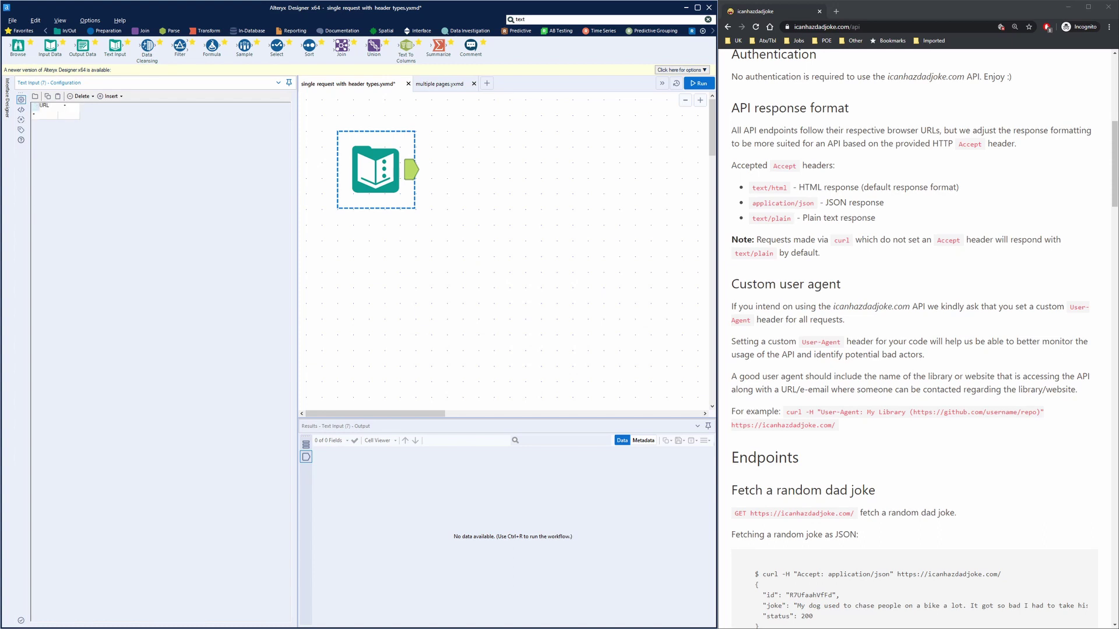
key("Return")
left_click_drag(855, 514, 750, 514)
key("ctrl+c")
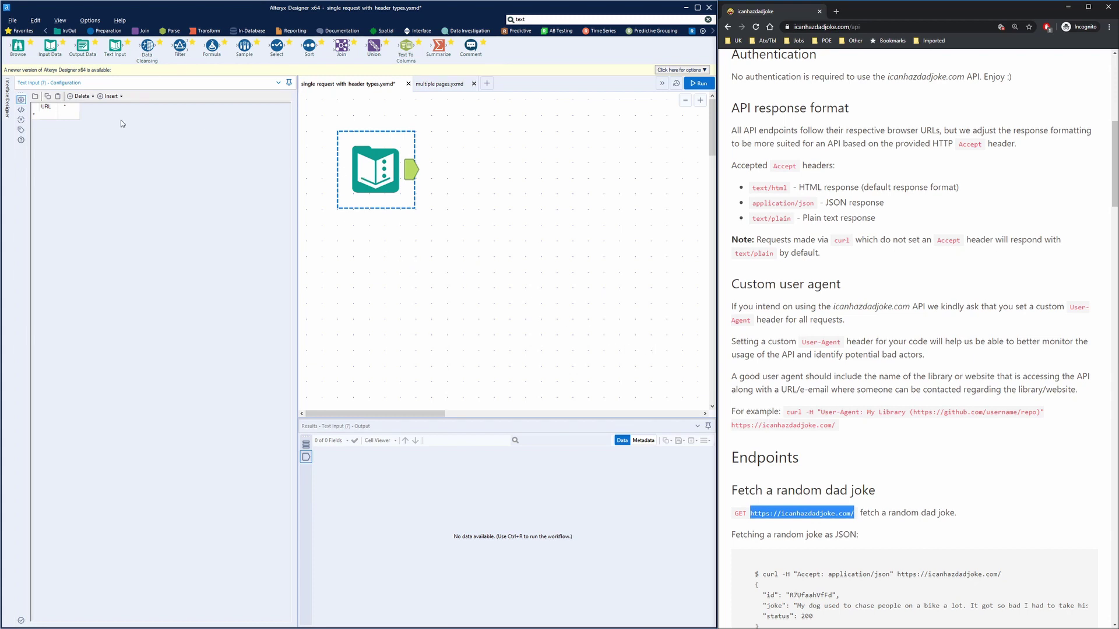
left_click(50, 114)
key("ctrl+v")
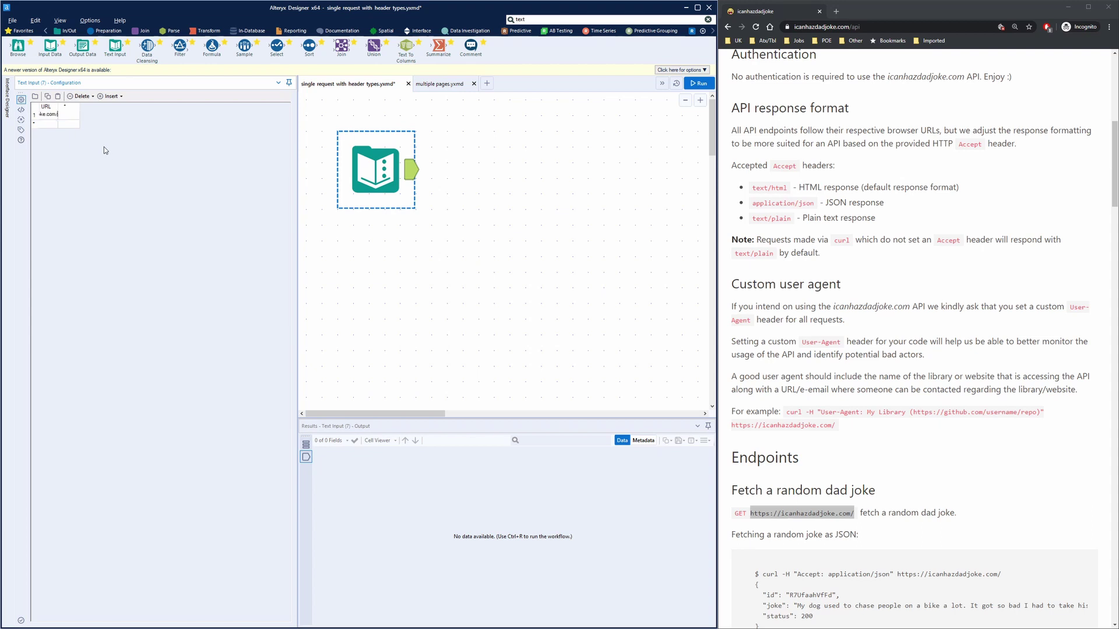
key("ctrl+r")
left_click(454, 260)
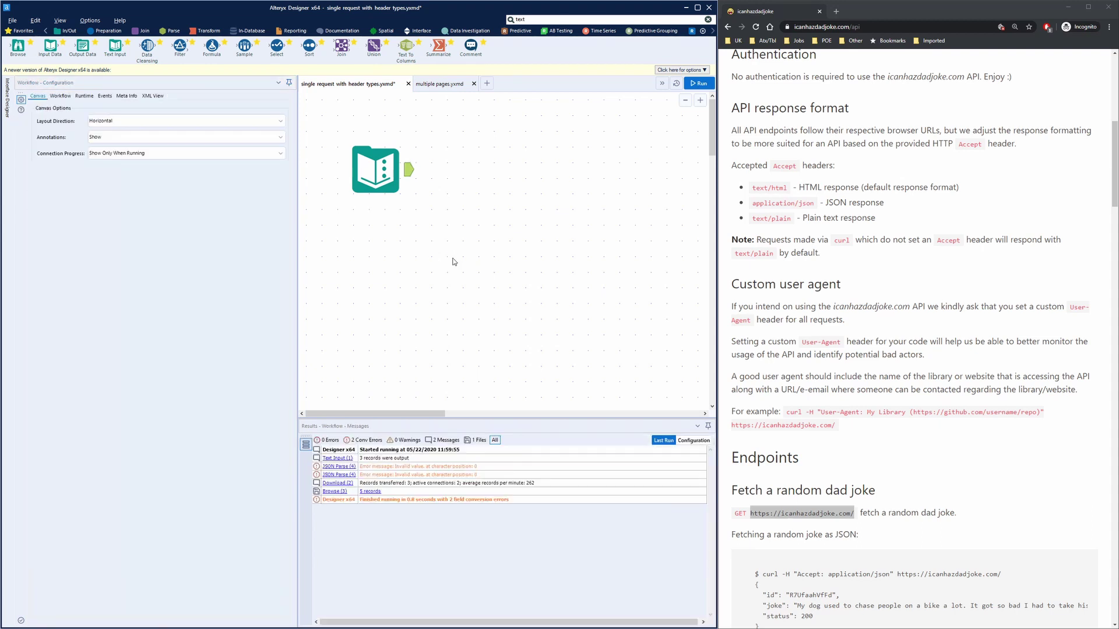
left_click(411, 170)
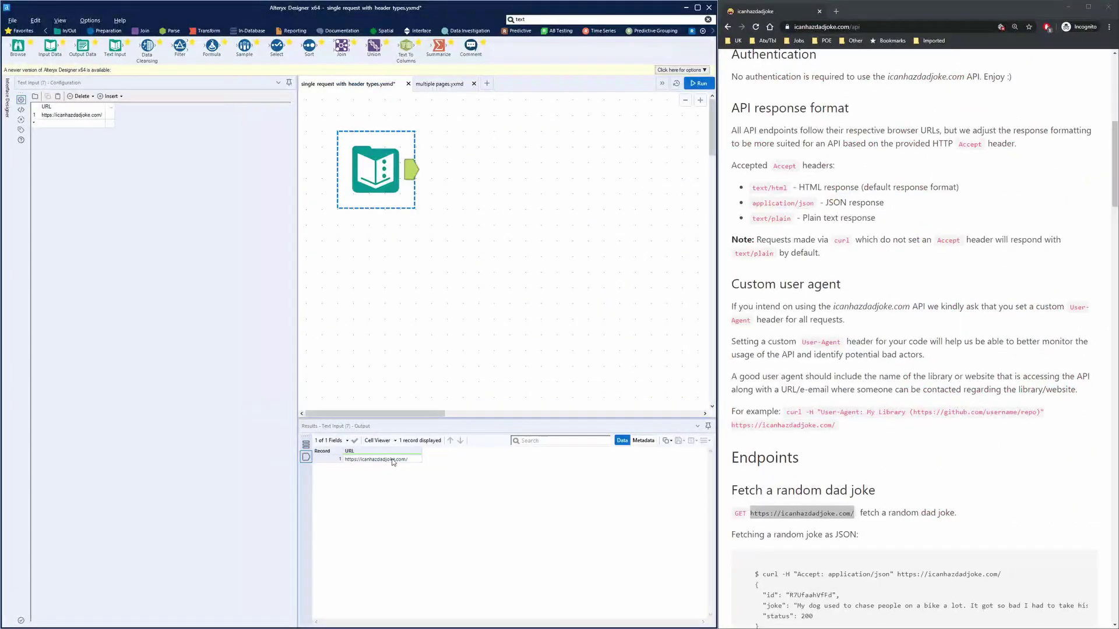
- Find the Download tool and place it on the canvas connected to the Text Input's output
left_click(536, 19)
type("downl")
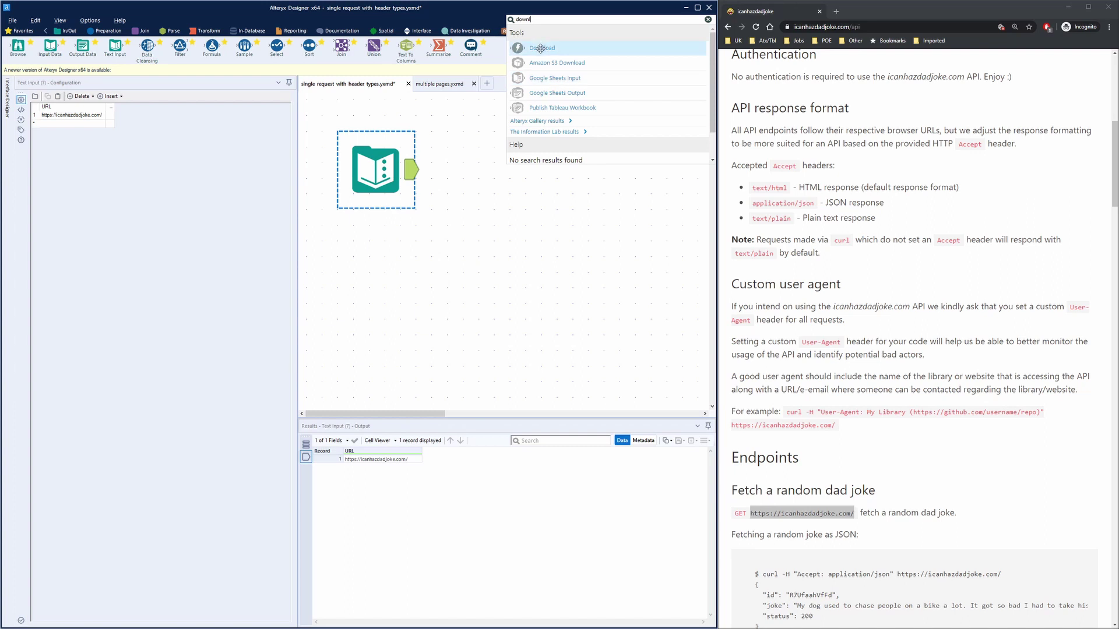
left_click_drag(542, 48, 485, 172)
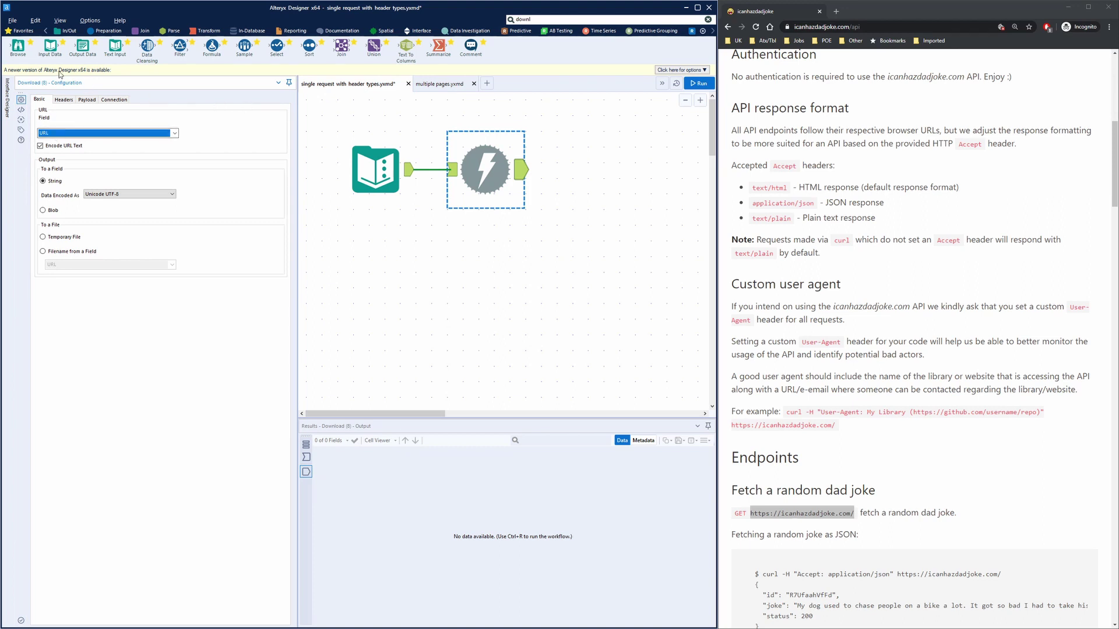
- Connect a Browse tool after the Download tool and run the workflow
left_click_drag(18, 47, 611, 170)
left_click(510, 325)
key("ctrl+r")
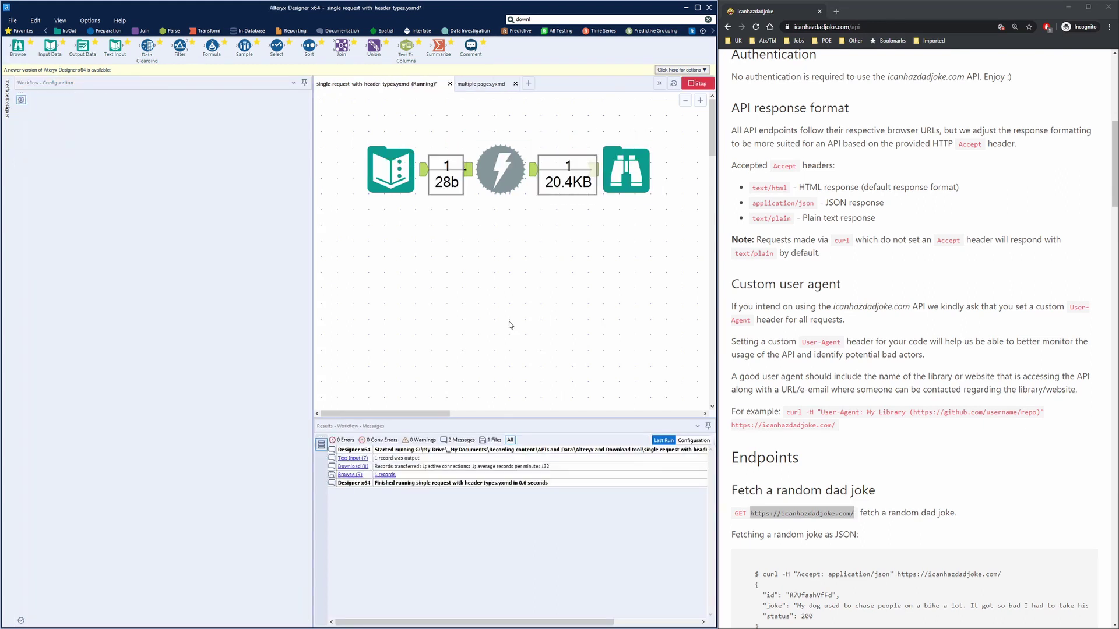
- Inspect the returned DownloadData in the Browse tool, comparing it with the API's default HTML response format
left_click(650, 190)
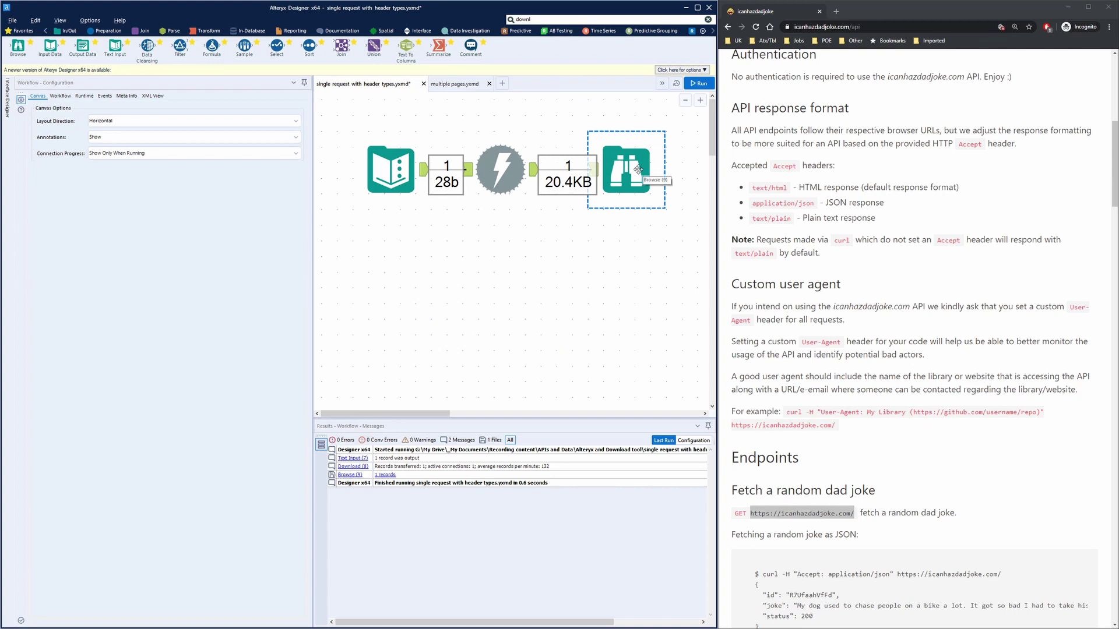
left_click(638, 170)
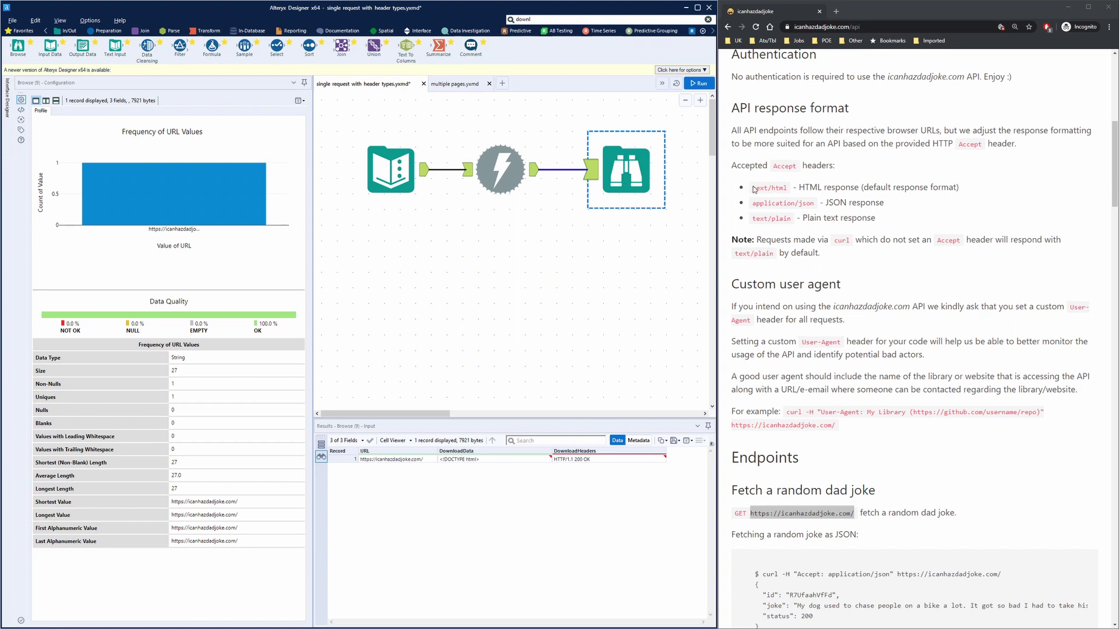
left_click_drag(799, 187, 888, 187)
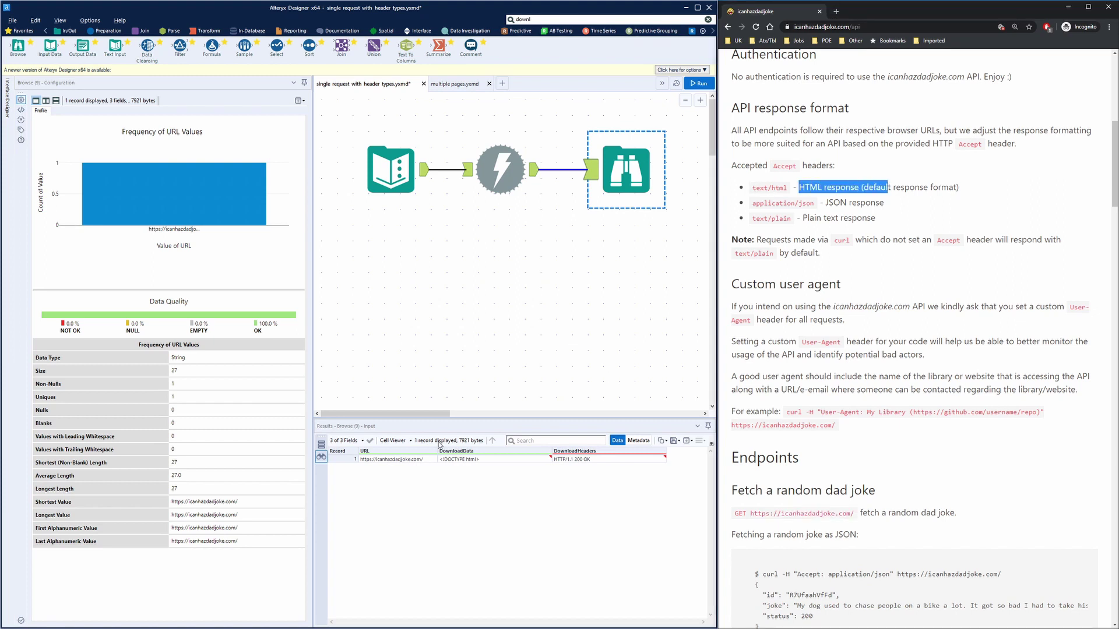
left_click(466, 460)
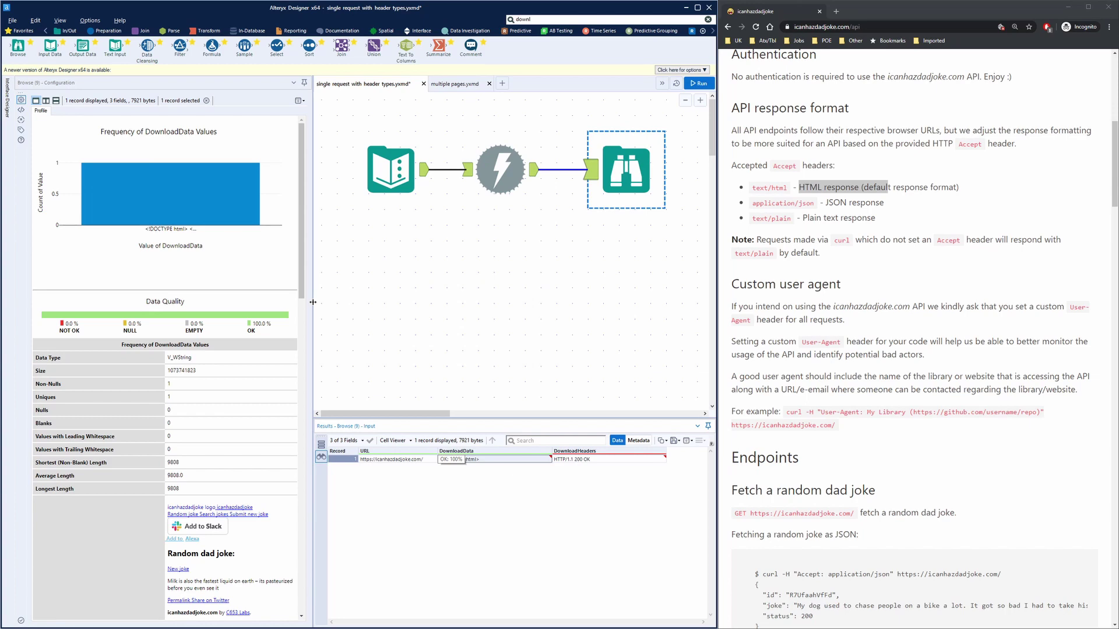
left_click_drag(313, 302, 440, 302)
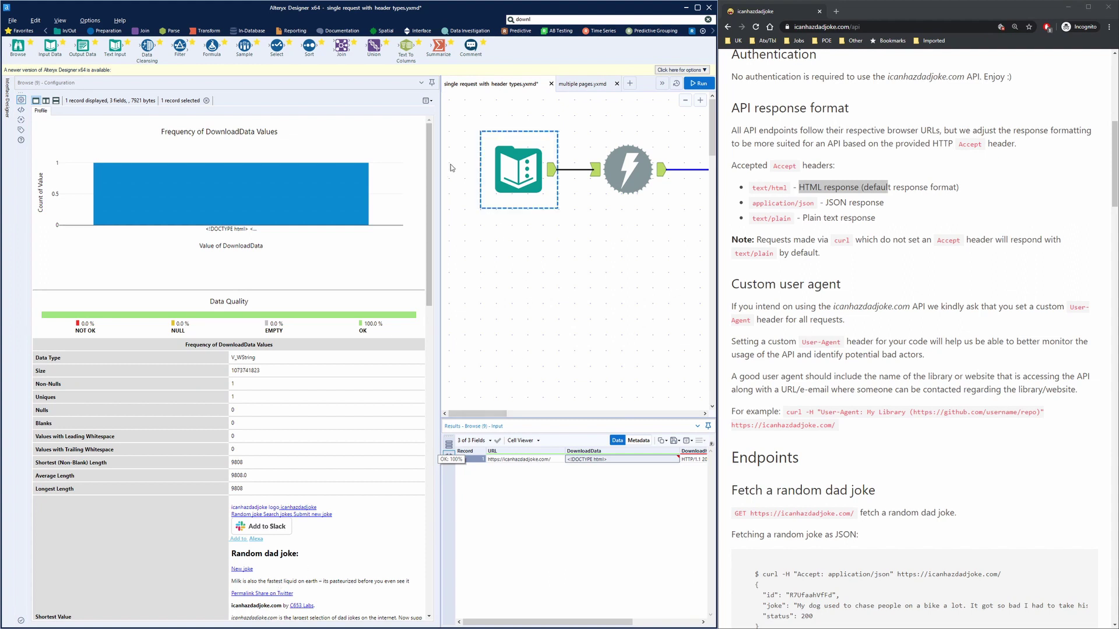
left_click_drag(439, 155, 252, 168)
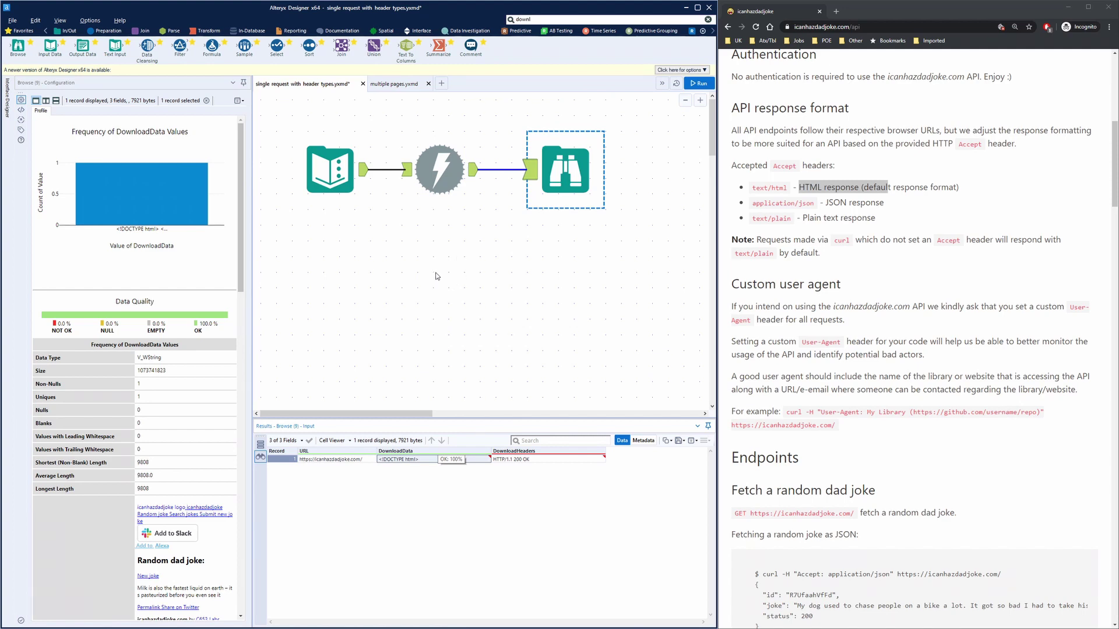
- Add a constant header named Accept with the value text/plain to the Download tool
left_click(441, 180)
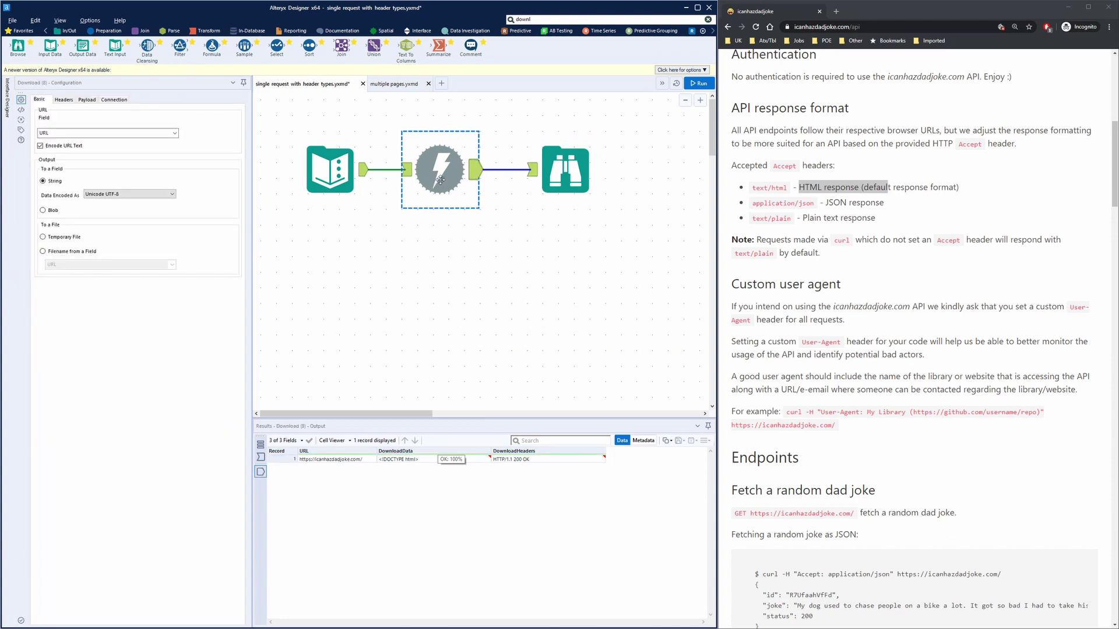
left_click(329, 173, "ctrl")
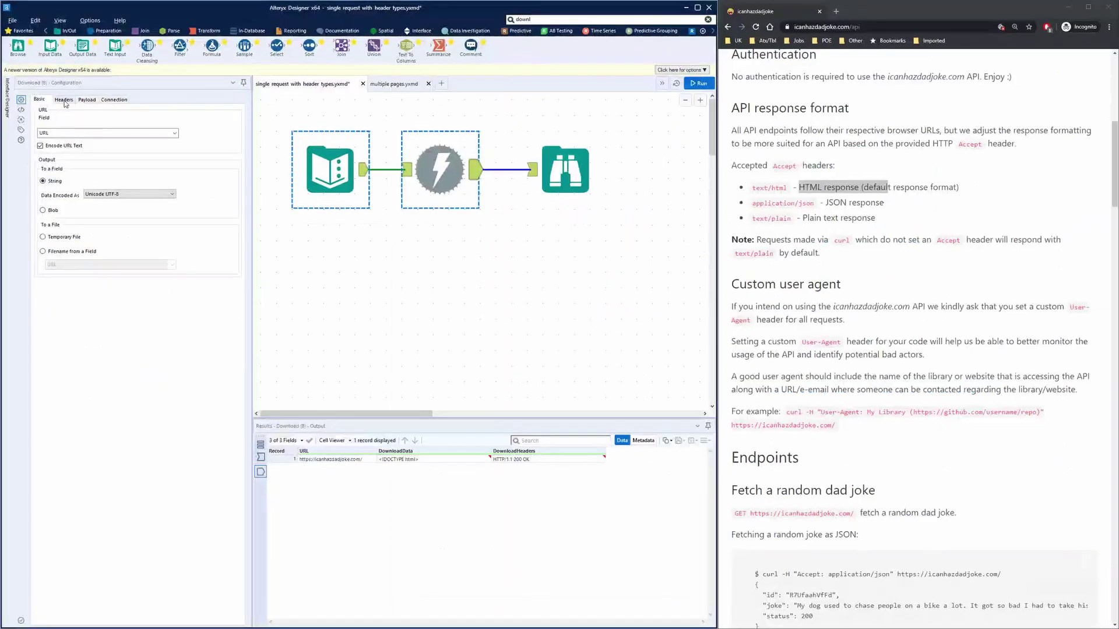
left_click(127, 98)
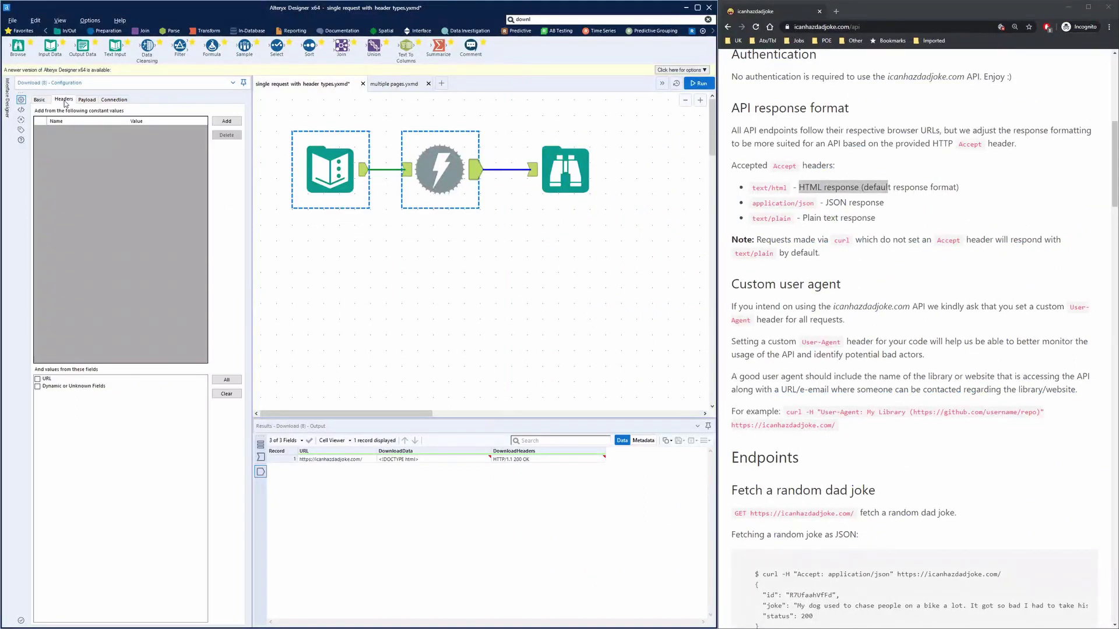
left_click(229, 121)
left_click(229, 121)
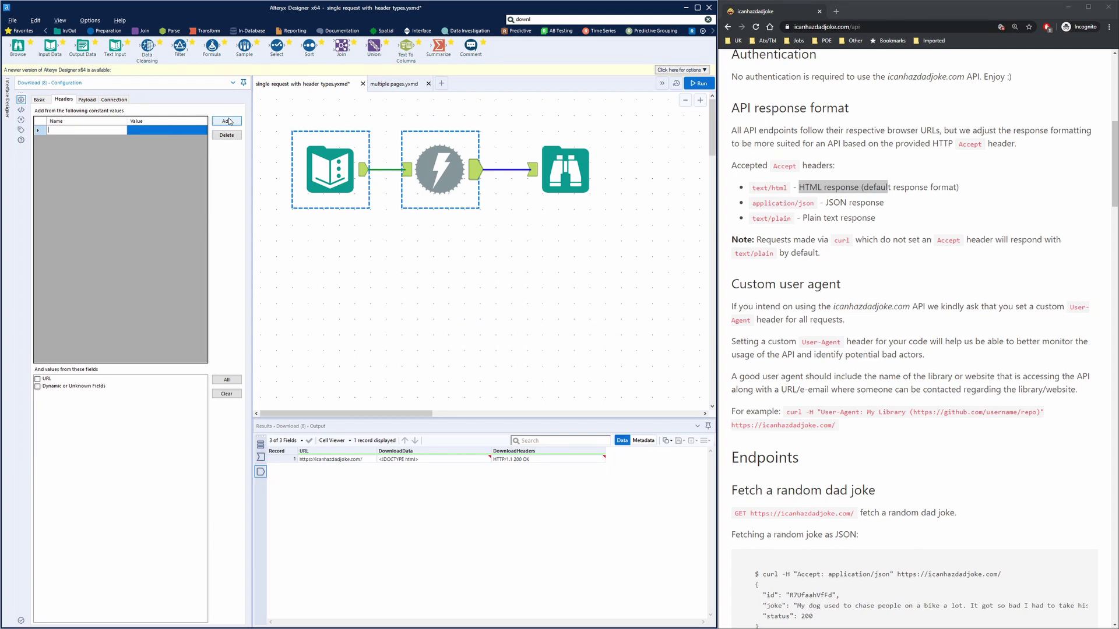
type("Accept")
left_click(150, 129)
type("text/plain")
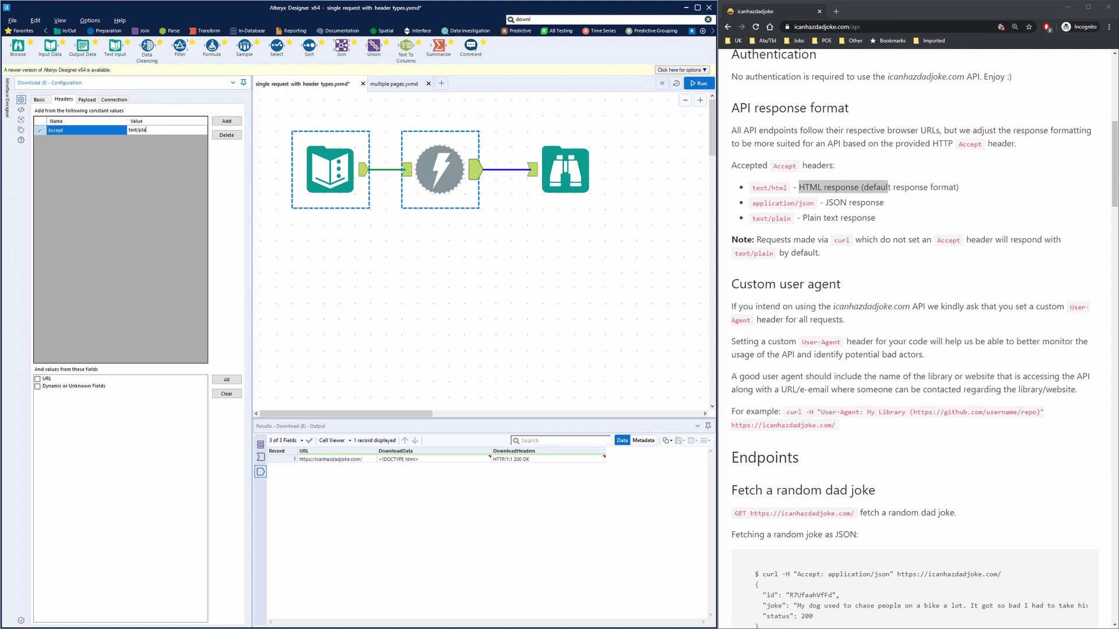
- Rerun the workflow and inspect the DownloadData value of the plain text response in the Browse tool
left_click(585, 175)
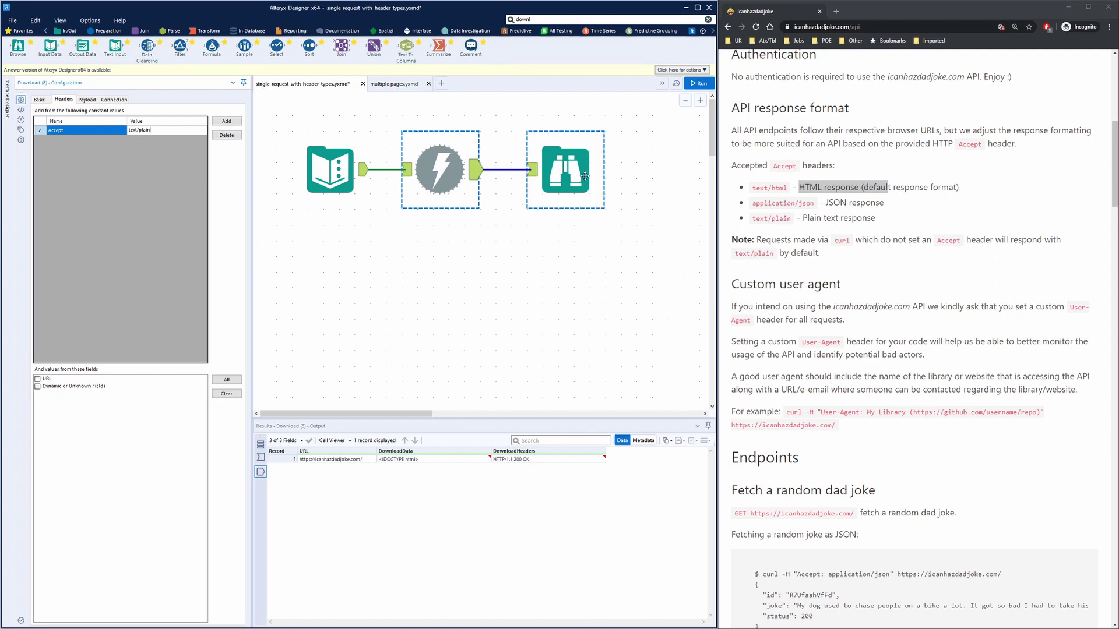
key("ctrl+r")
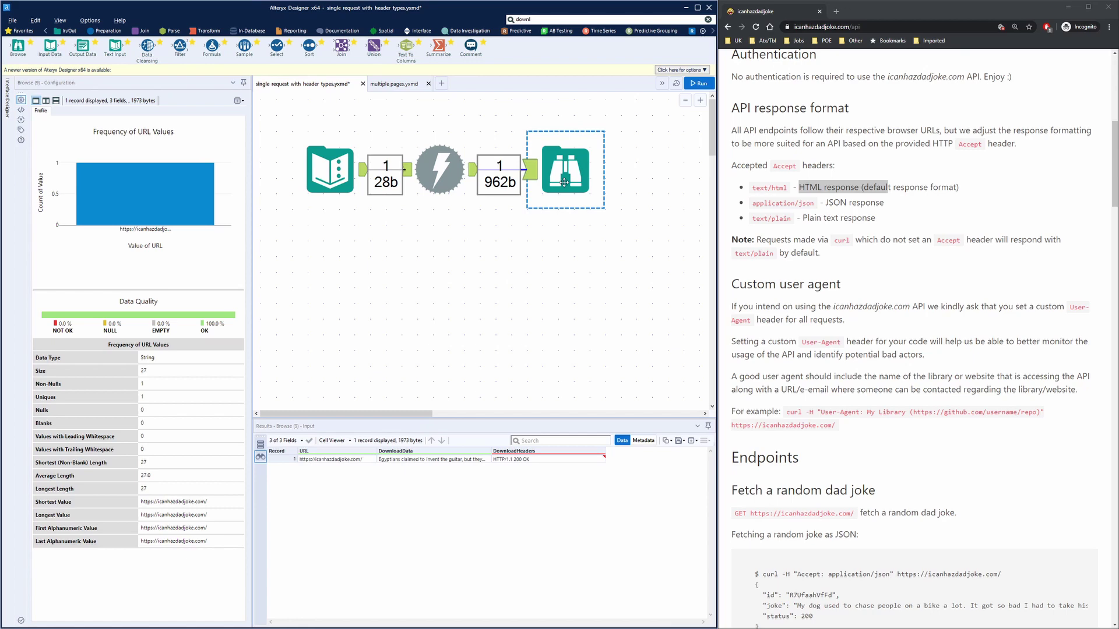
left_click(435, 460)
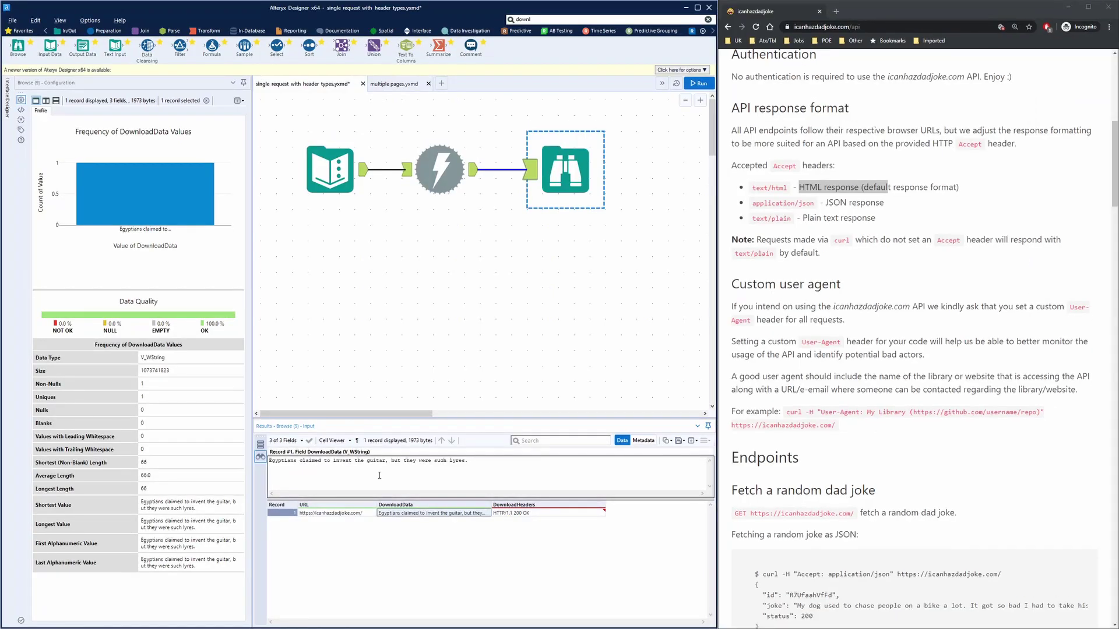
- Change the Download tool's constant Accept header value to application/json, copied from the API documentation
left_click(306, 248)
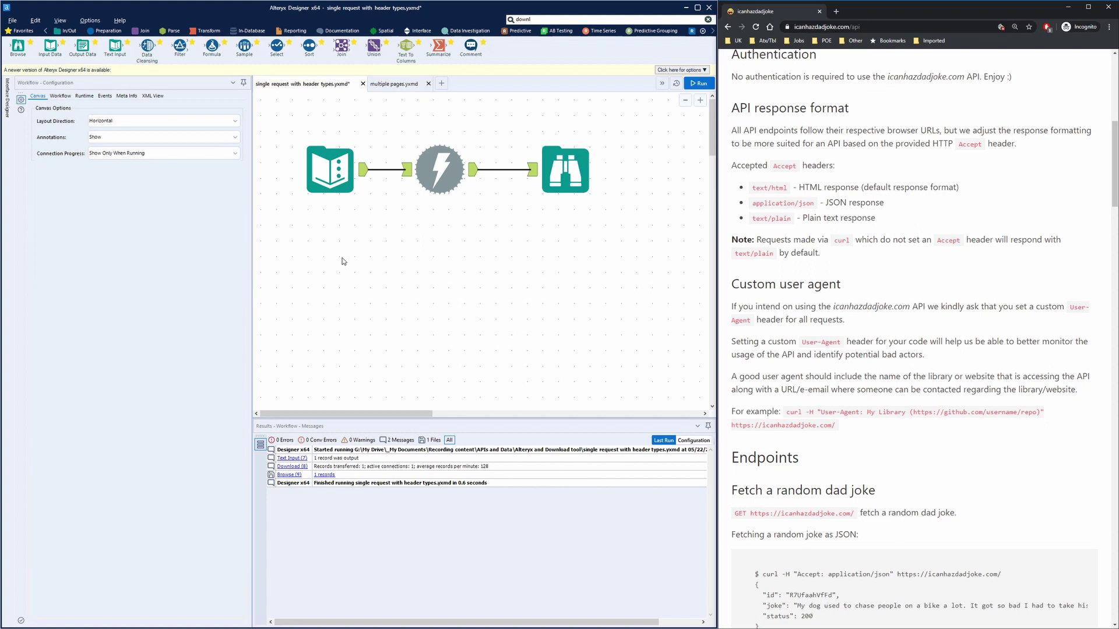
left_click_drag(823, 204, 887, 207)
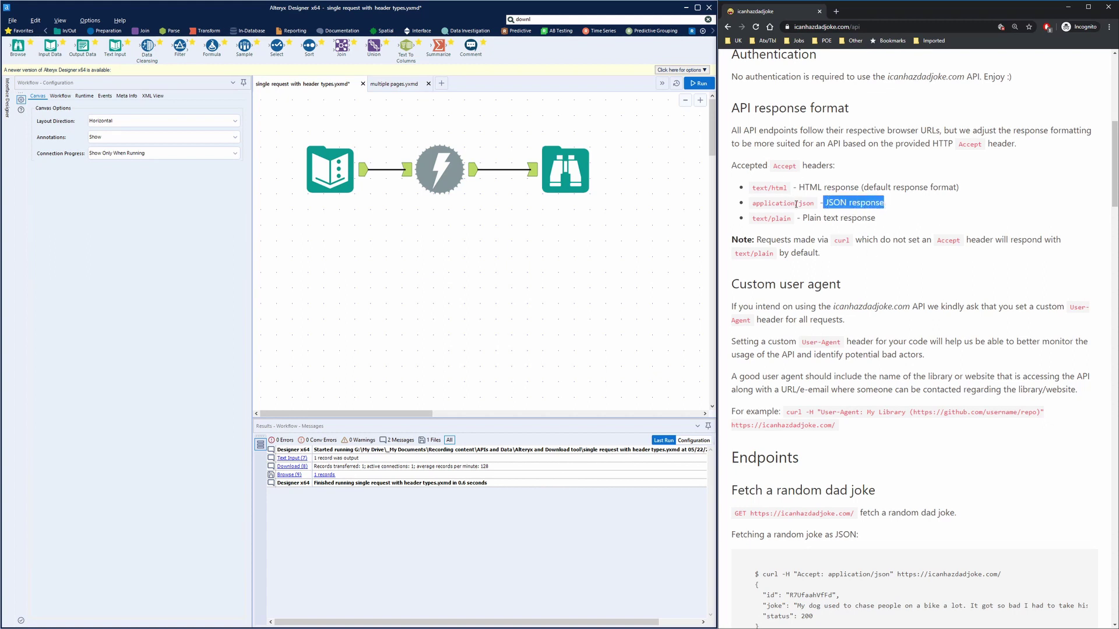
left_click_drag(815, 203, 753, 203)
key("ctrl+c")
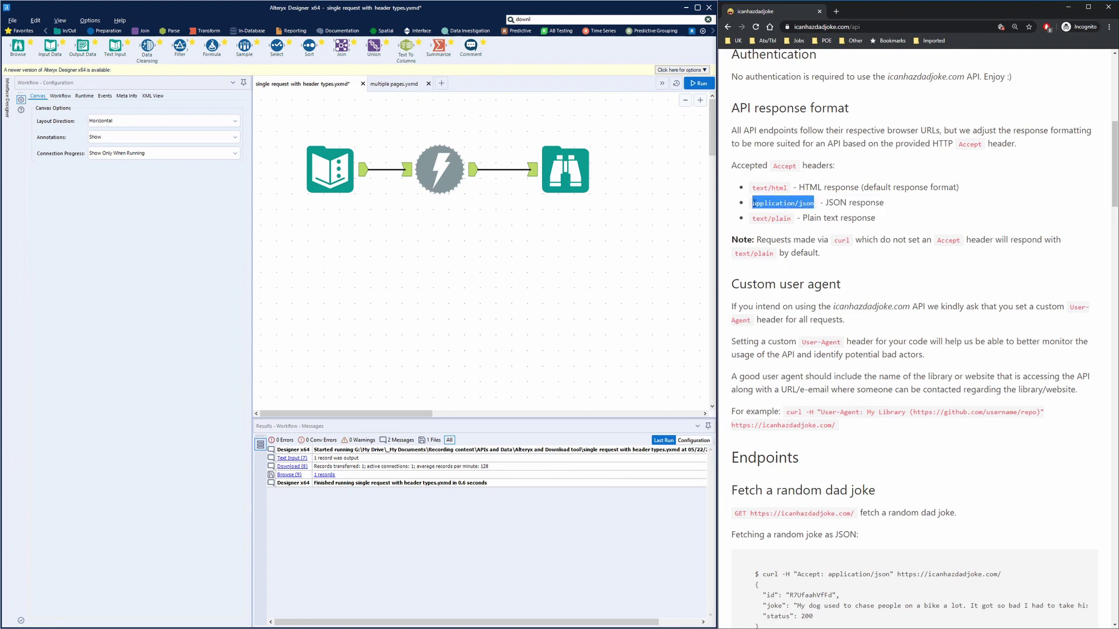
left_click(444, 188)
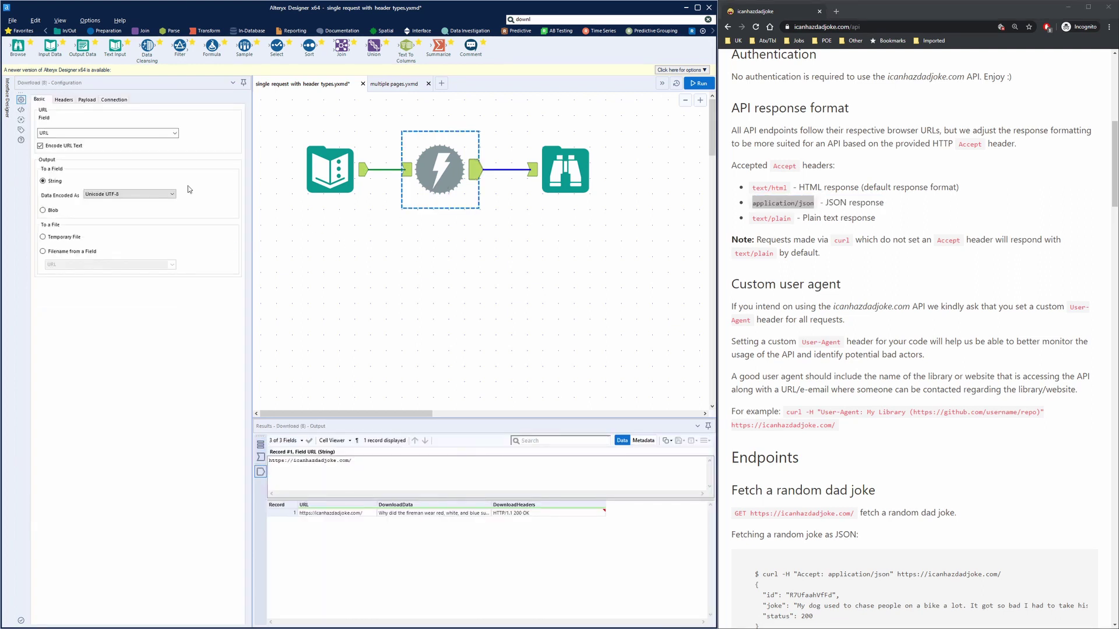
left_click(63, 102)
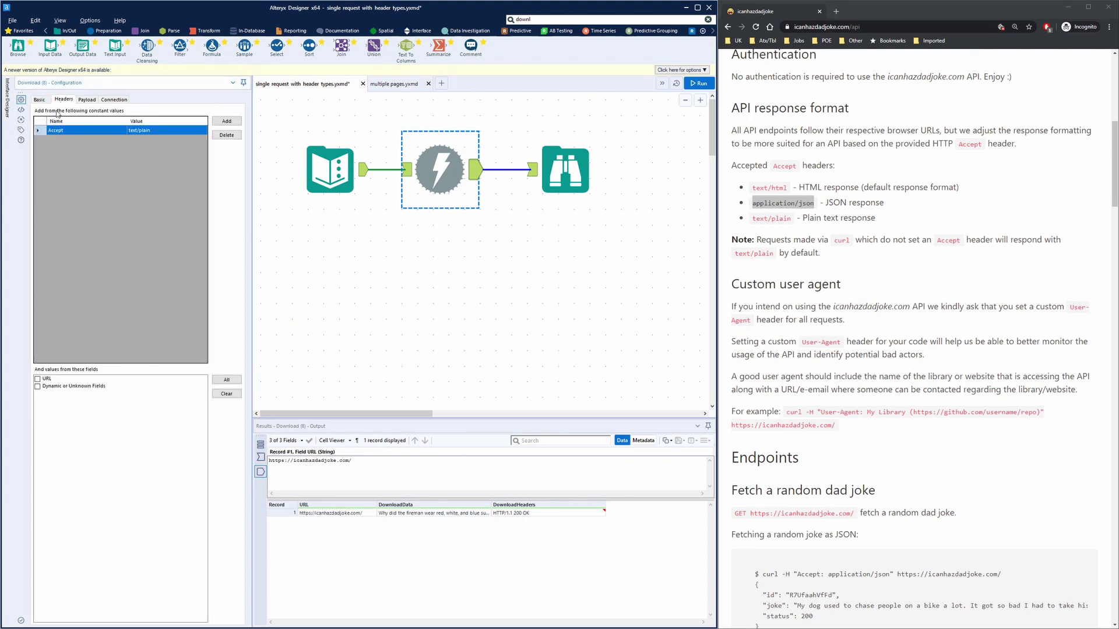
left_click(149, 131)
key("ctrl+v")
left_click(416, 259)
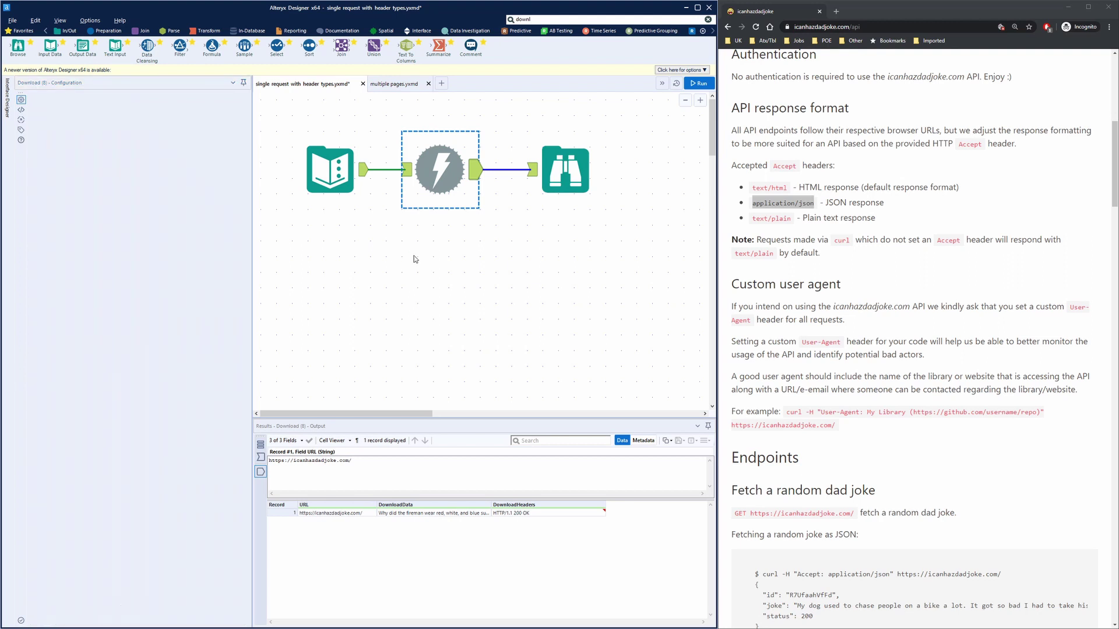
- Rerun the workflow and inspect the DownloadData value of the JSON response in the Browse tool
key("ctrl+r")
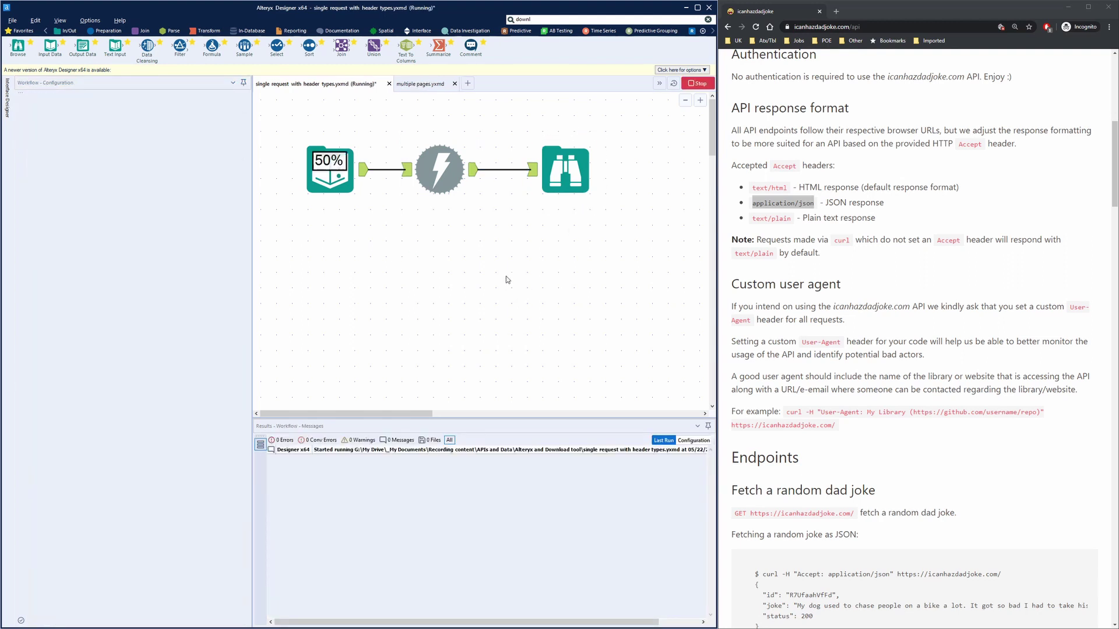
left_click(551, 181)
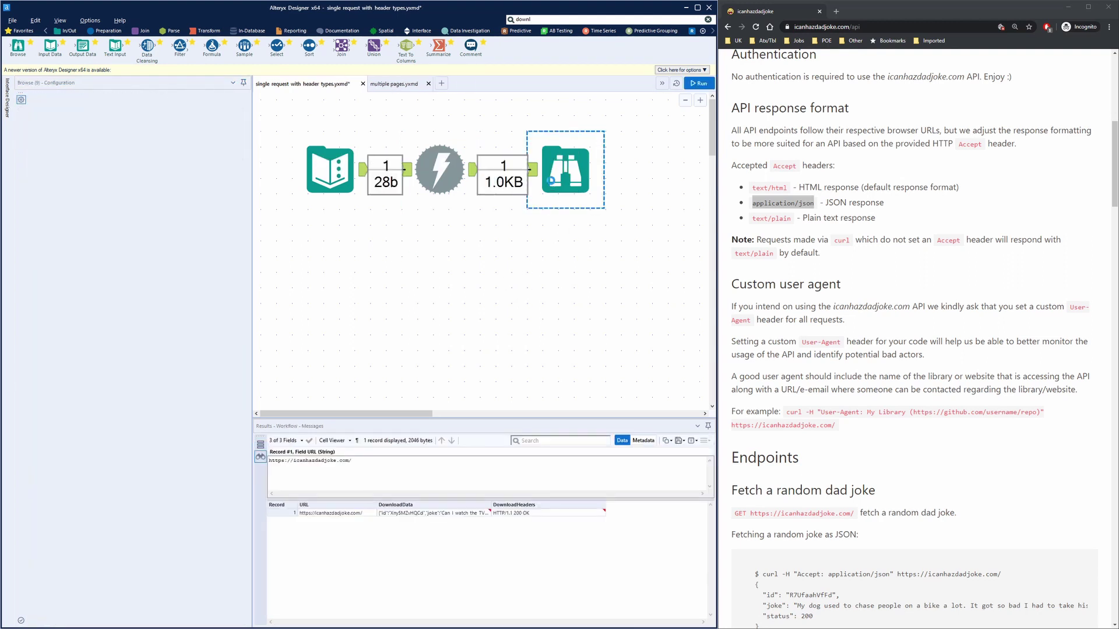
left_click(422, 514)
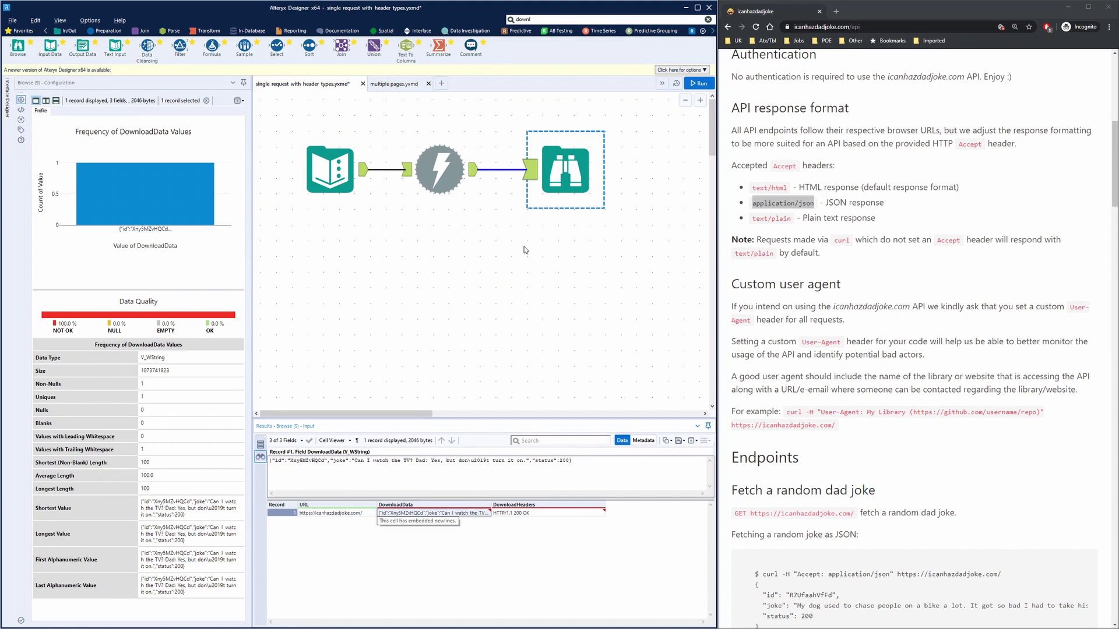
- Search for the JSON Parse tool and insert it between the Download and Browse tools
left_click(559, 19)
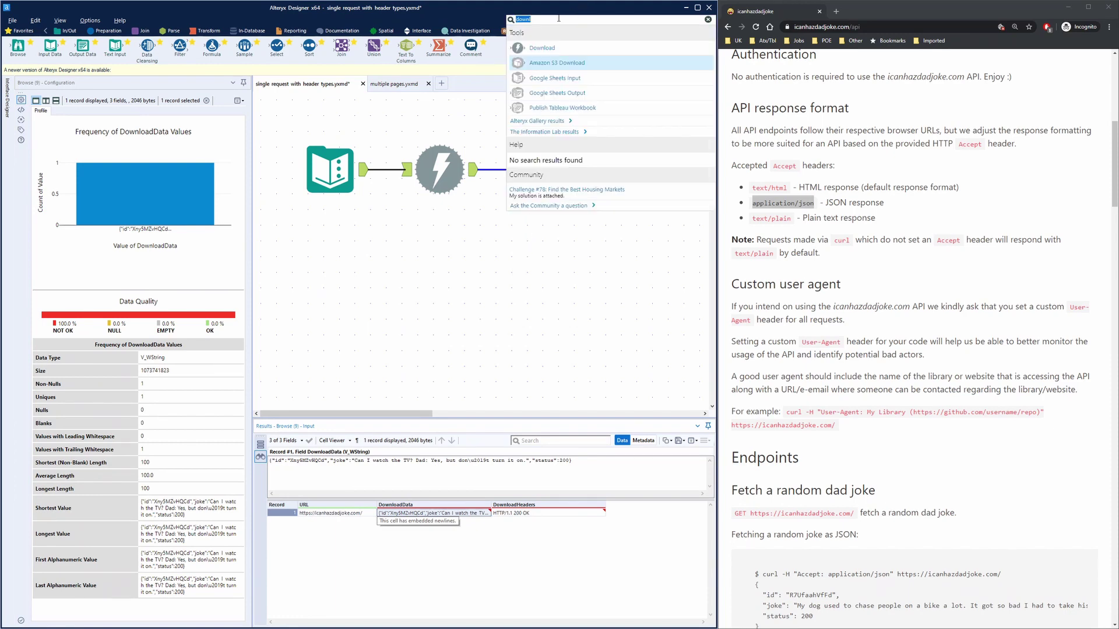
type("json")
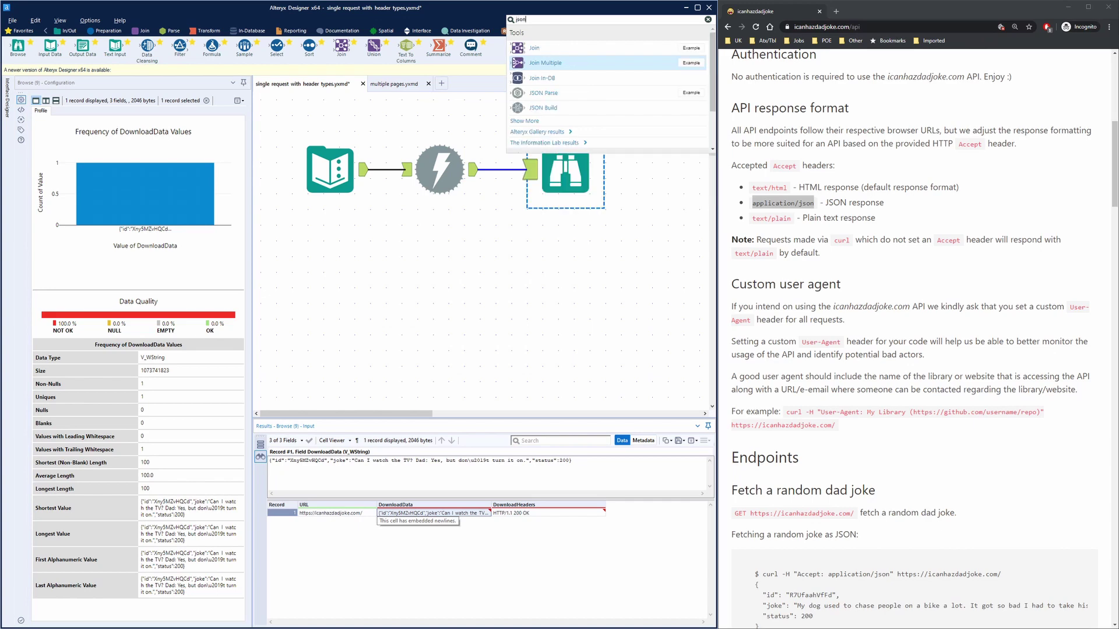
left_click_drag(543, 48, 506, 179)
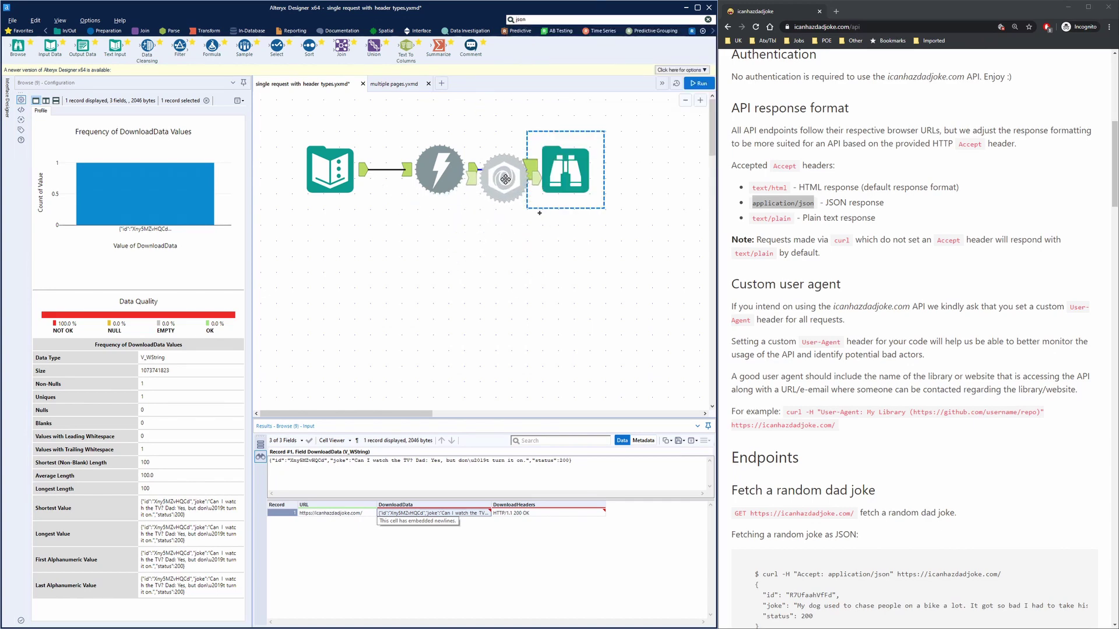
left_click_drag(505, 179, 505, 179)
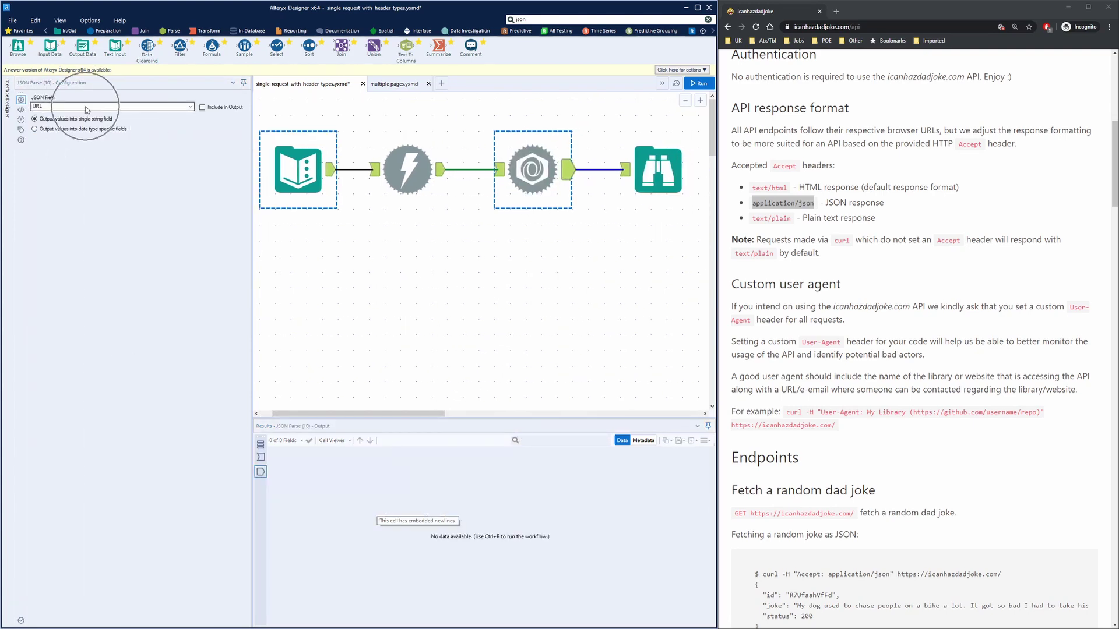
- Set the JSON Parse tool's JSON field to DownloadData, then run the workflow and view the parsed records in the Browse tool
left_click(162, 108)
left_click(148, 120)
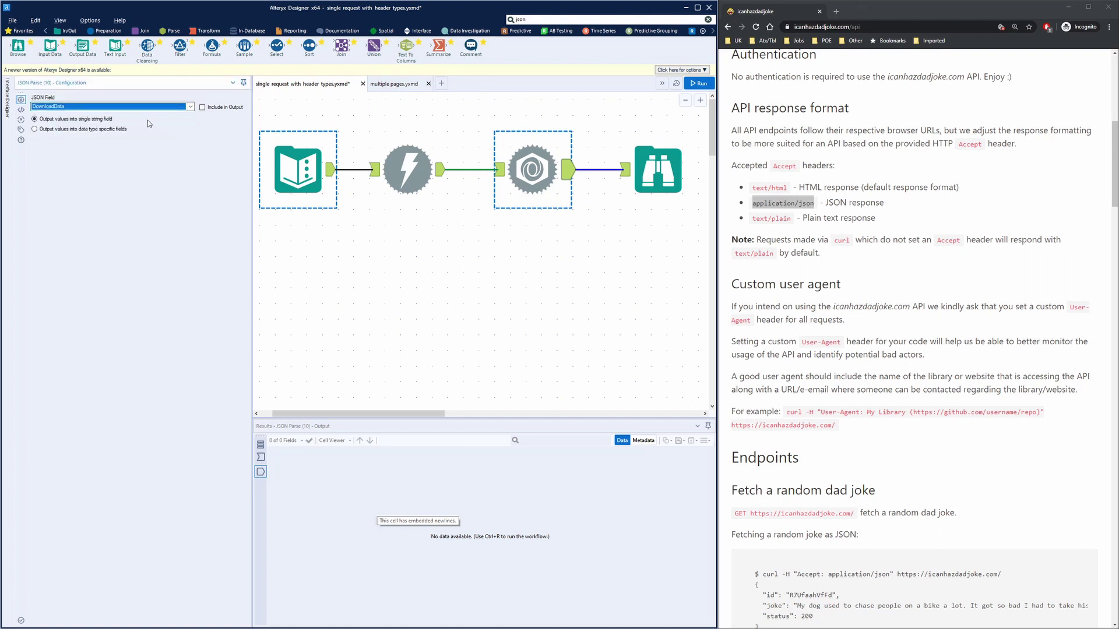
key("ctrl+r")
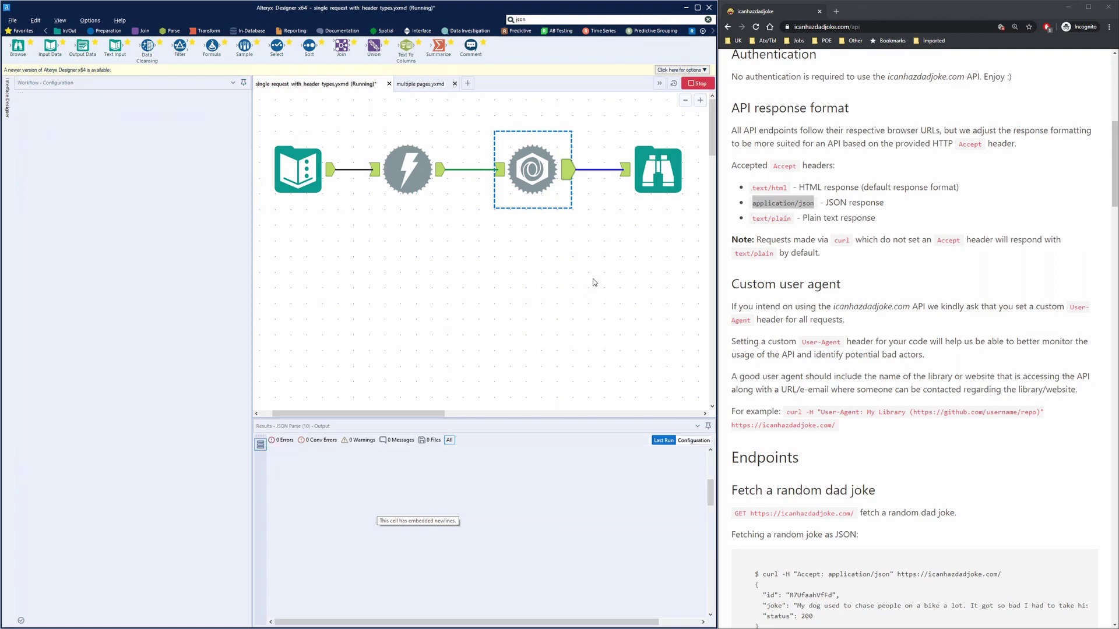
left_click(659, 176)
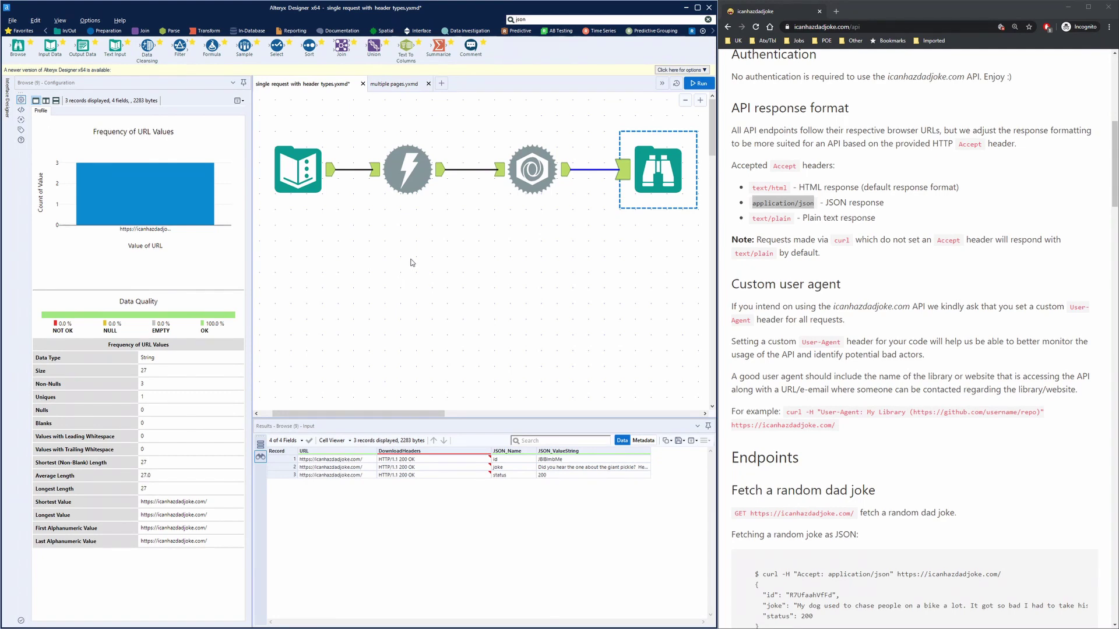
- Add a column named Accept to the Text Input tool, matching the header name in the API documentation
left_click(294, 173)
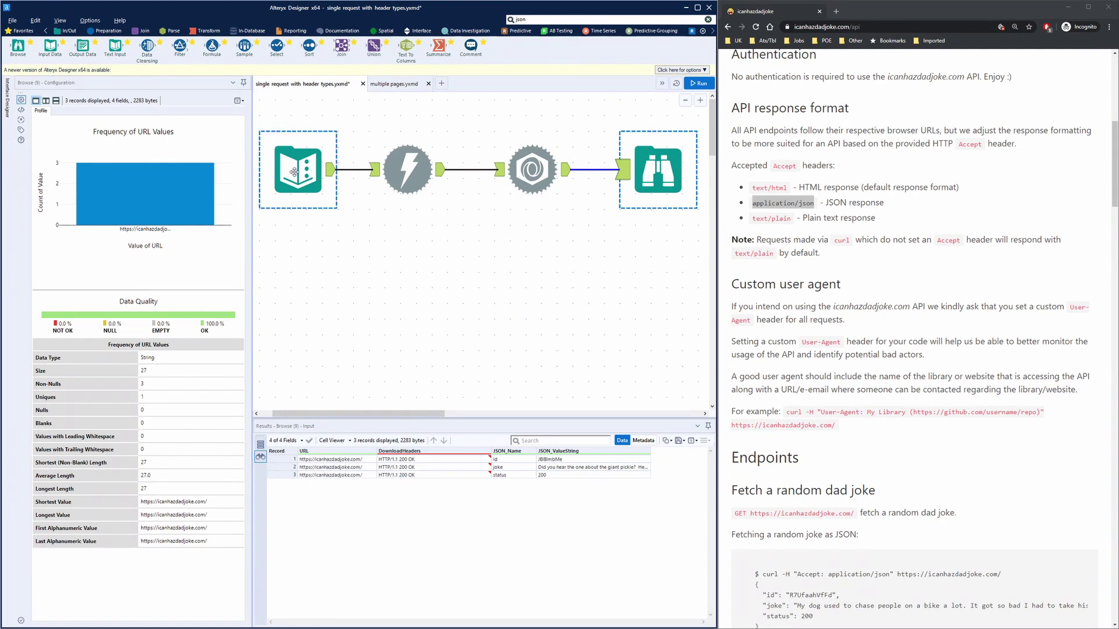
left_click(296, 172)
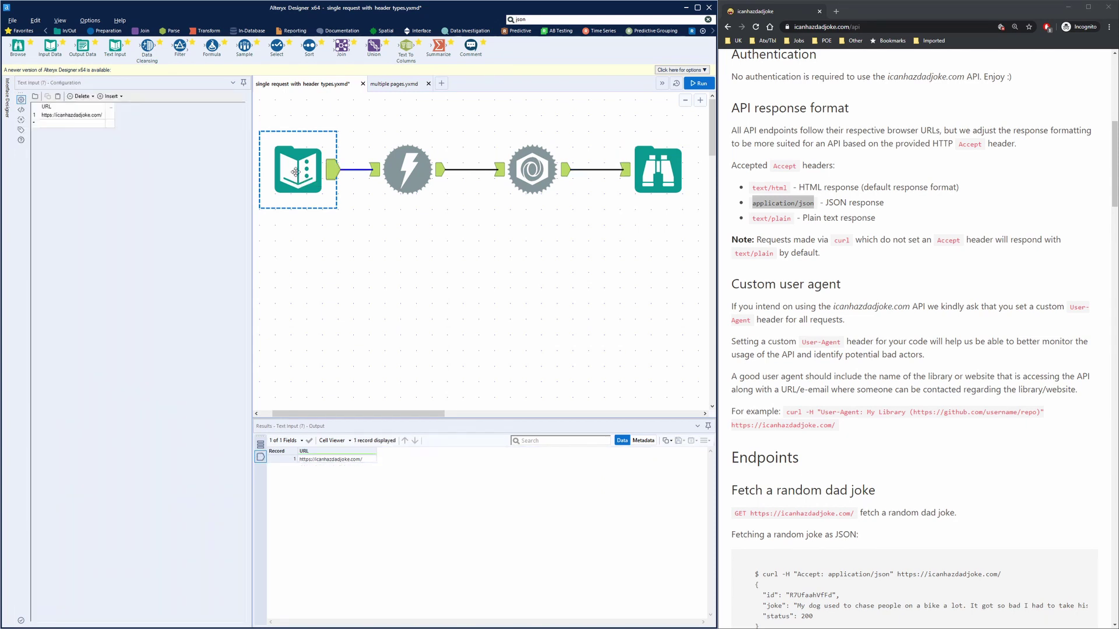
left_click(110, 110)
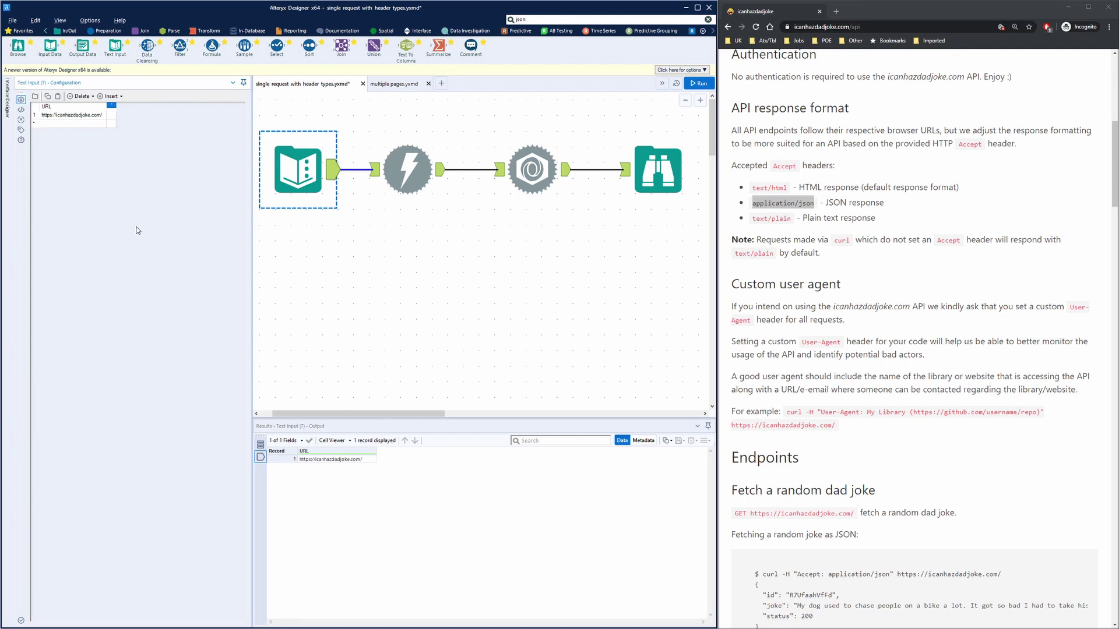
type("Accept")
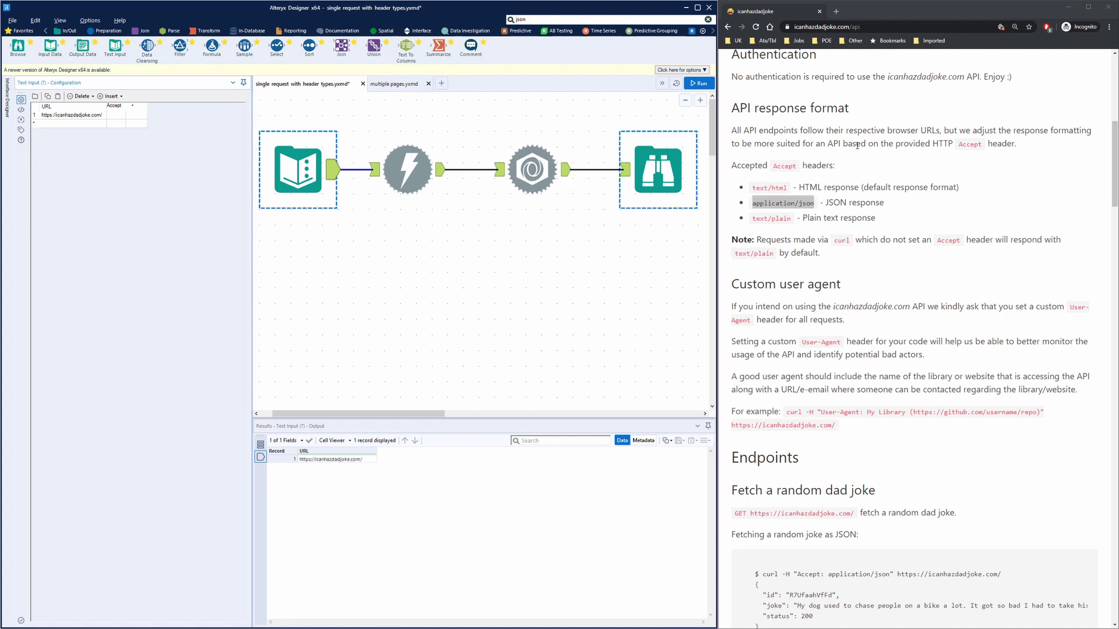
left_click(802, 167)
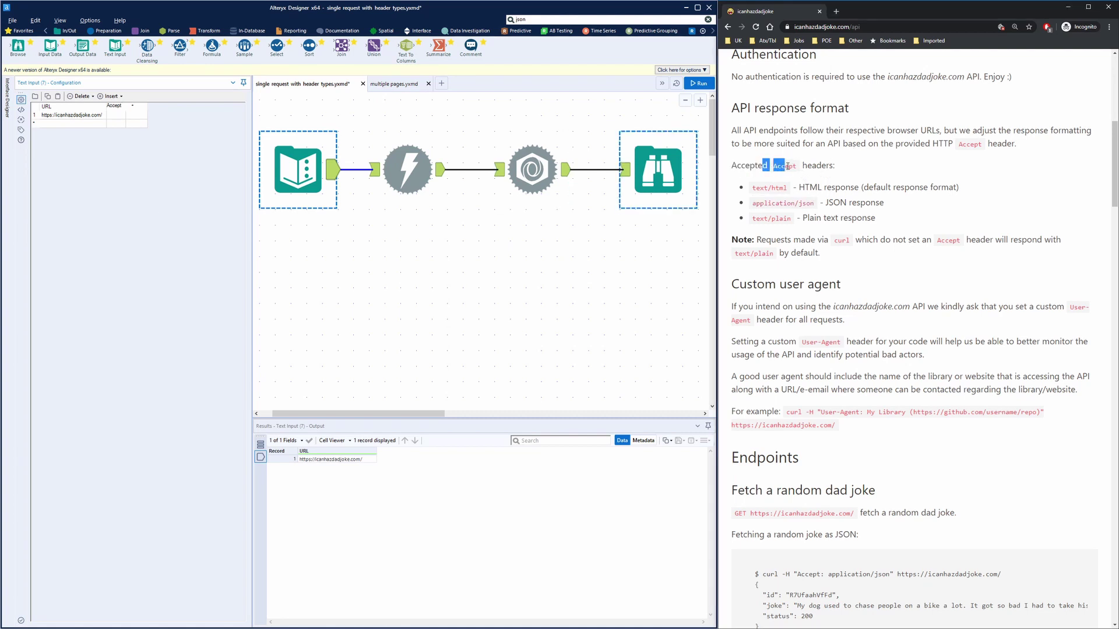
left_click_drag(762, 166, 795, 166)
- Fill the Text Input's Accept column with text/html, application/json and text/plain on three rows
left_click(115, 115)
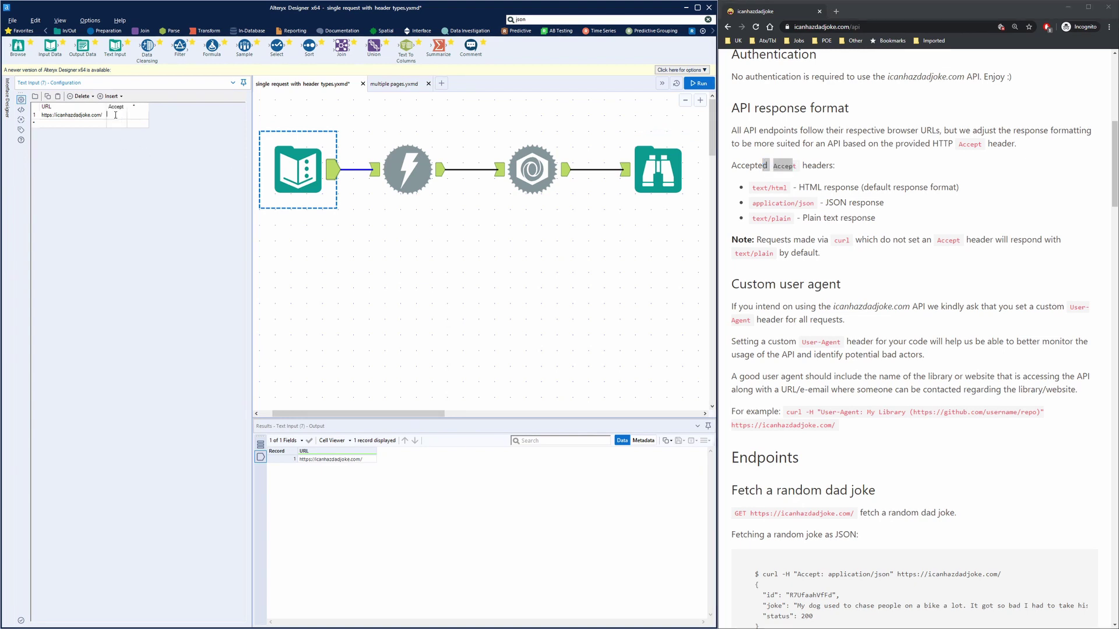
type("text/html")
left_click(119, 122)
type("application/json")
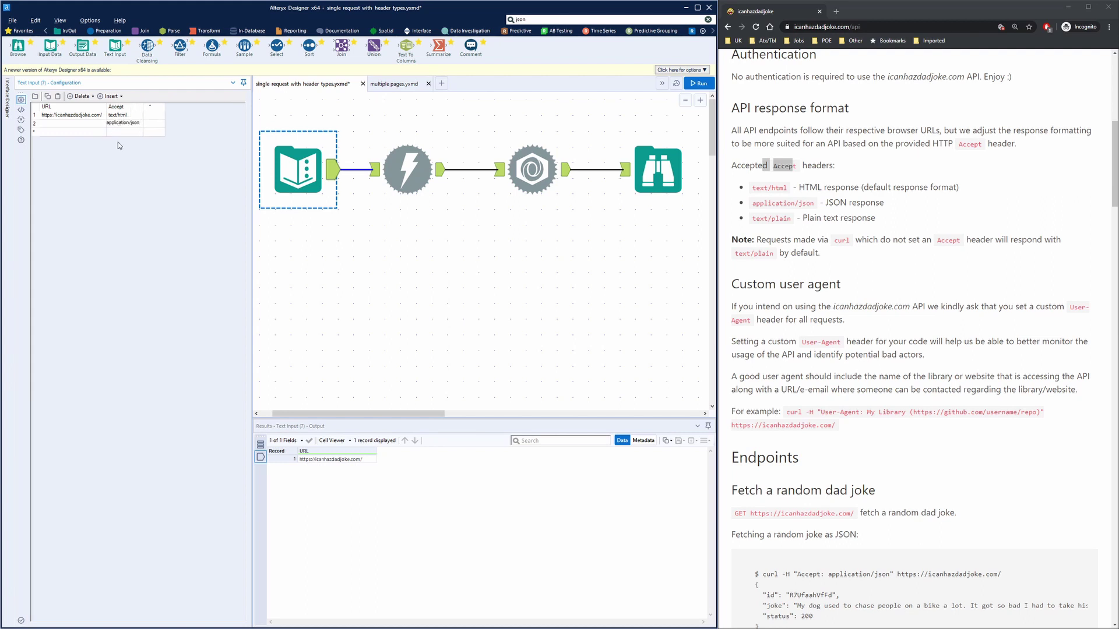
left_click(127, 132)
type("text/plain")
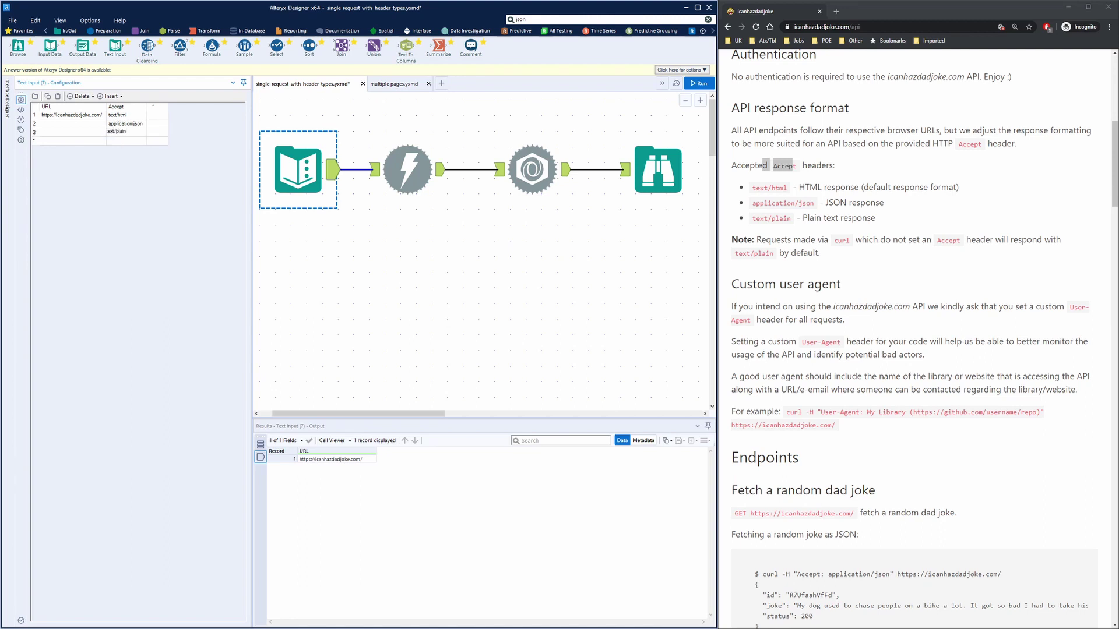
left_click(81, 115)
key("ctrl+c")
left_click(93, 124)
key("ctrl+v")
left_click(75, 132)
key("ctrl+v")
left_click(516, 285)
key("ctrl+r")
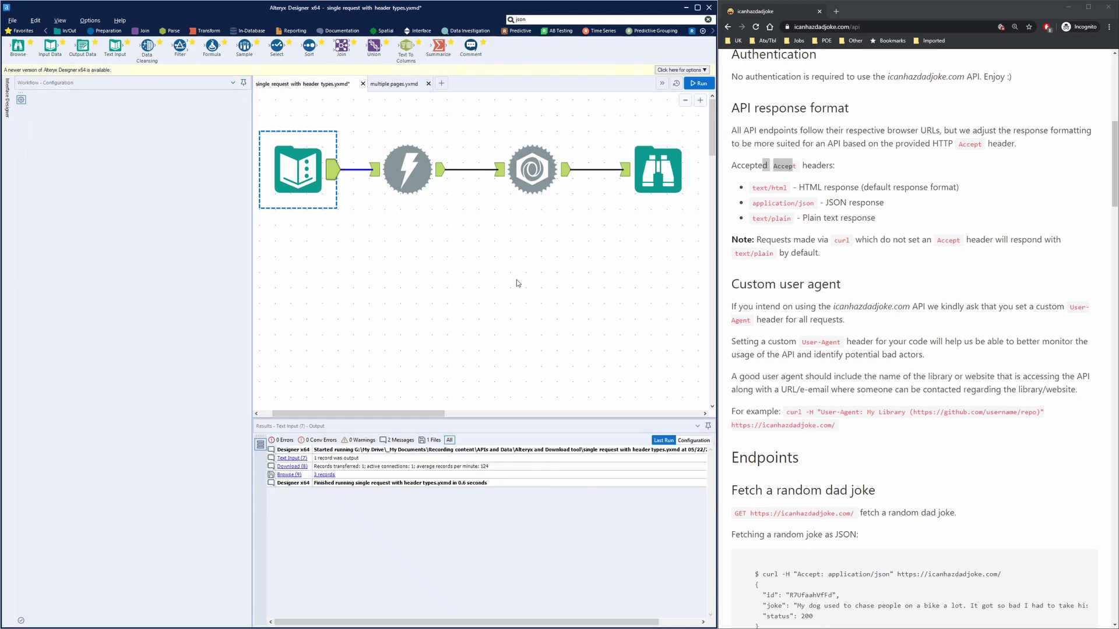
- Delete the Download tool's constant Accept header and use the incoming Accept field as a header, checking its name and values against the documentation
left_click(409, 180)
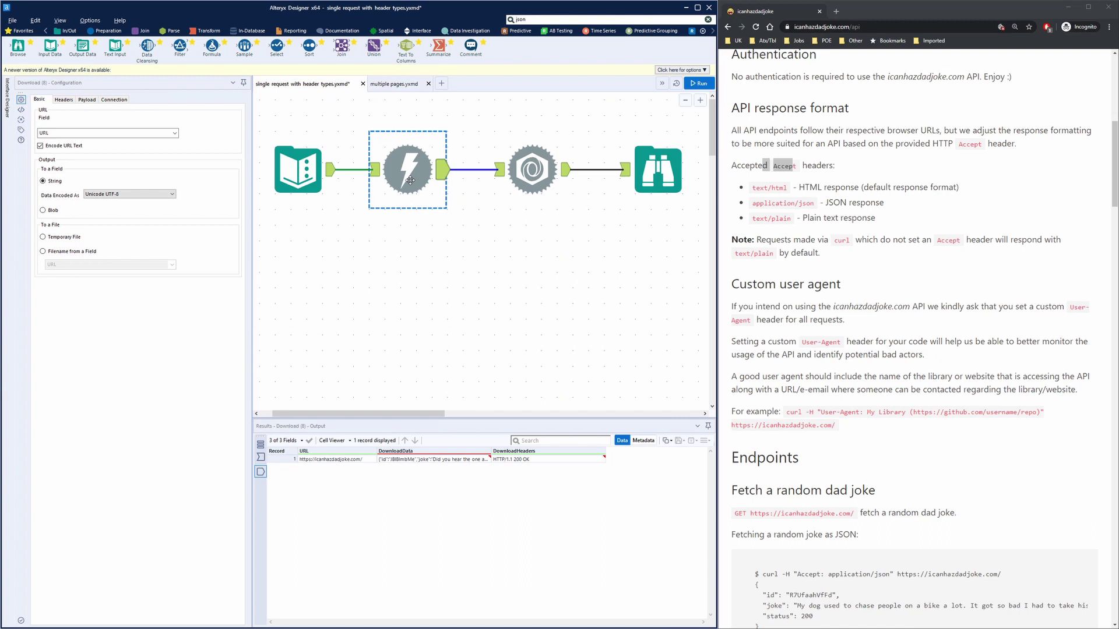
left_click(297, 169, "ctrl")
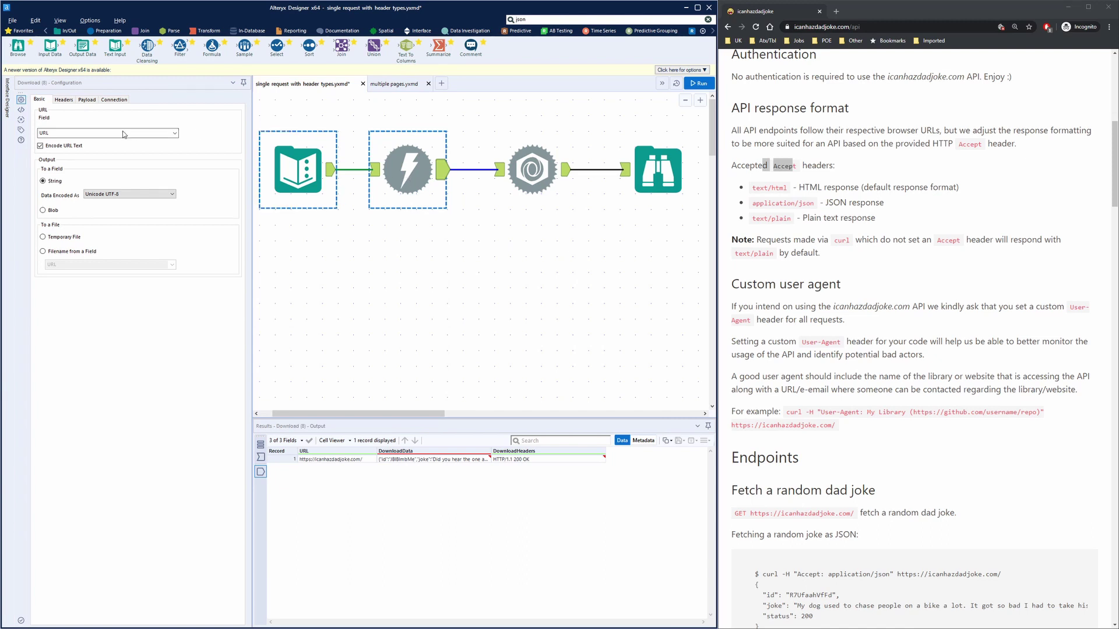
left_click(70, 100)
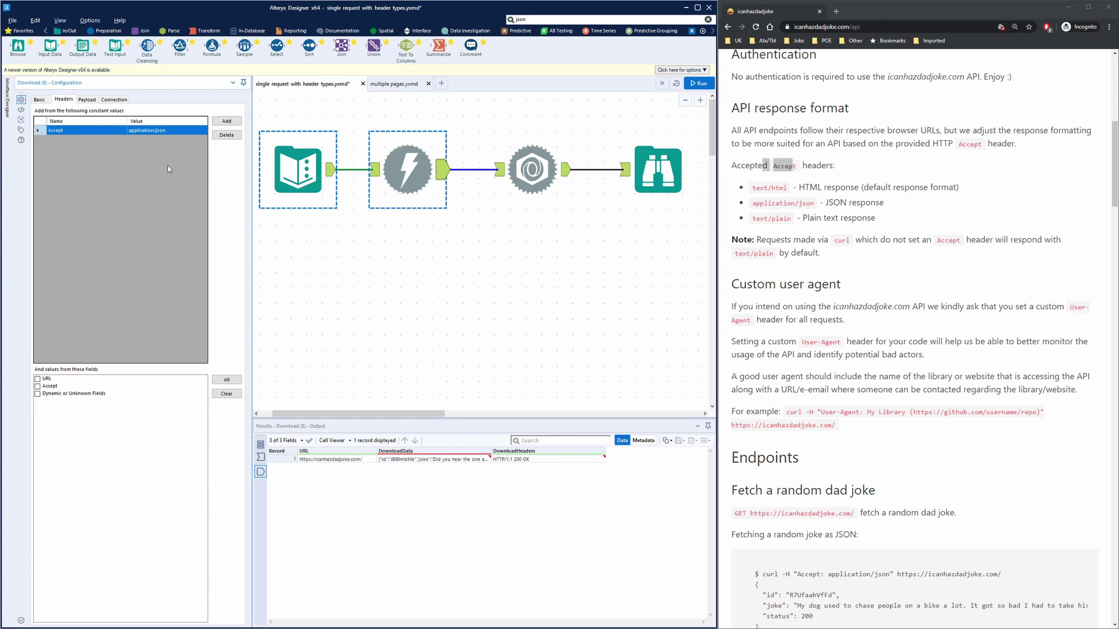
left_click(226, 135)
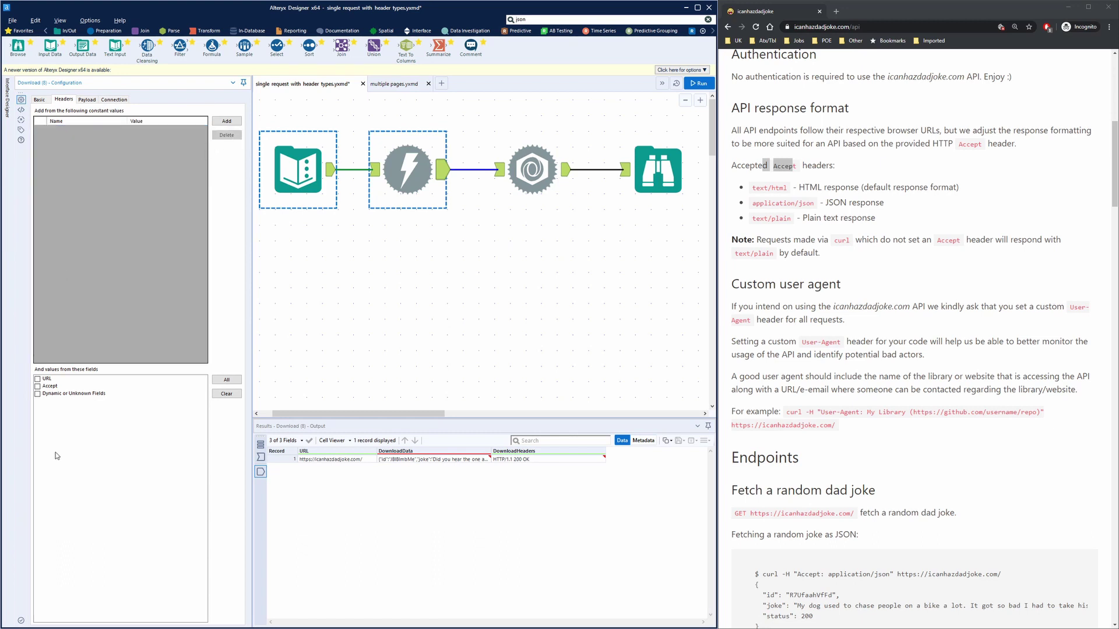
left_click(39, 387)
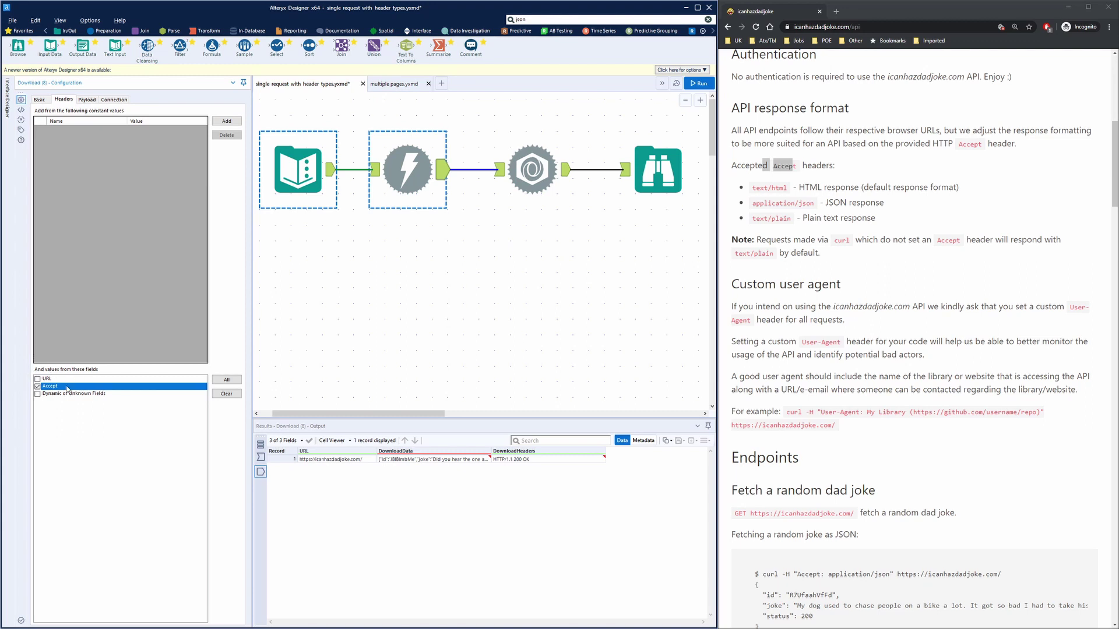
left_click(671, 172)
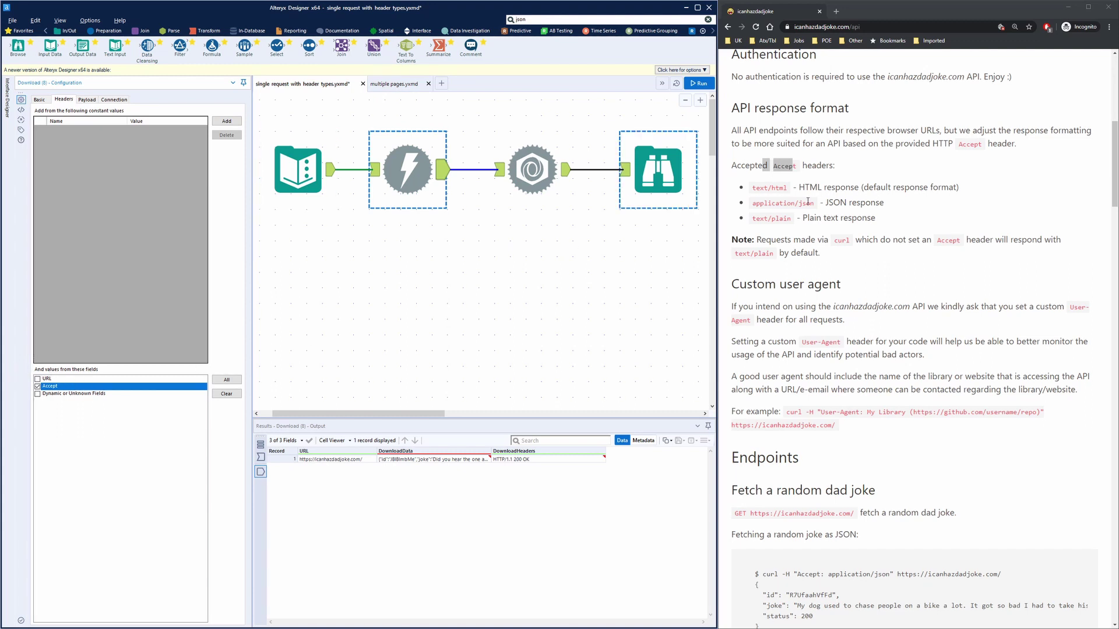
left_click_drag(815, 203, 752, 207)
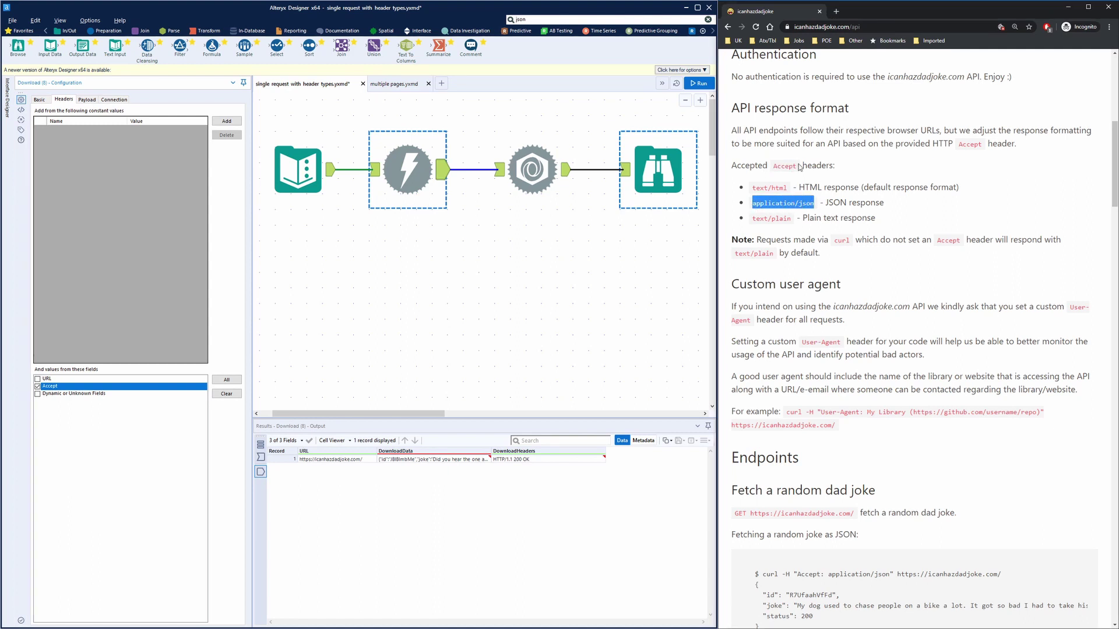
left_click_drag(758, 166, 802, 167)
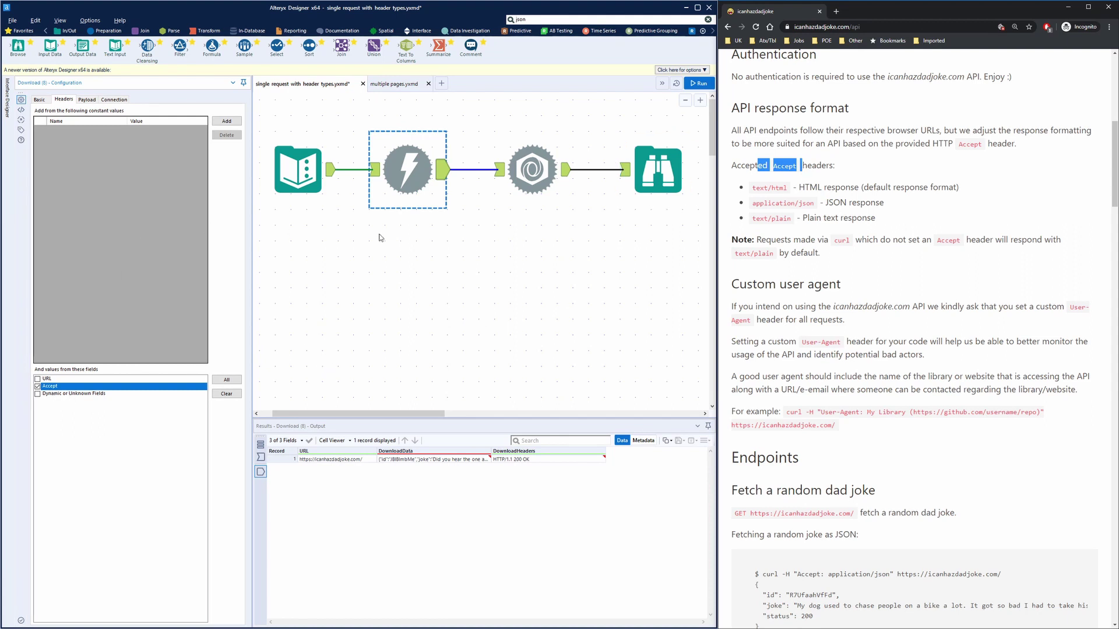
- Run the workflow and view the Download tool's output for the three Accept header values
left_click(549, 202, "ctrl")
left_click(453, 177)
key("ctrl+r")
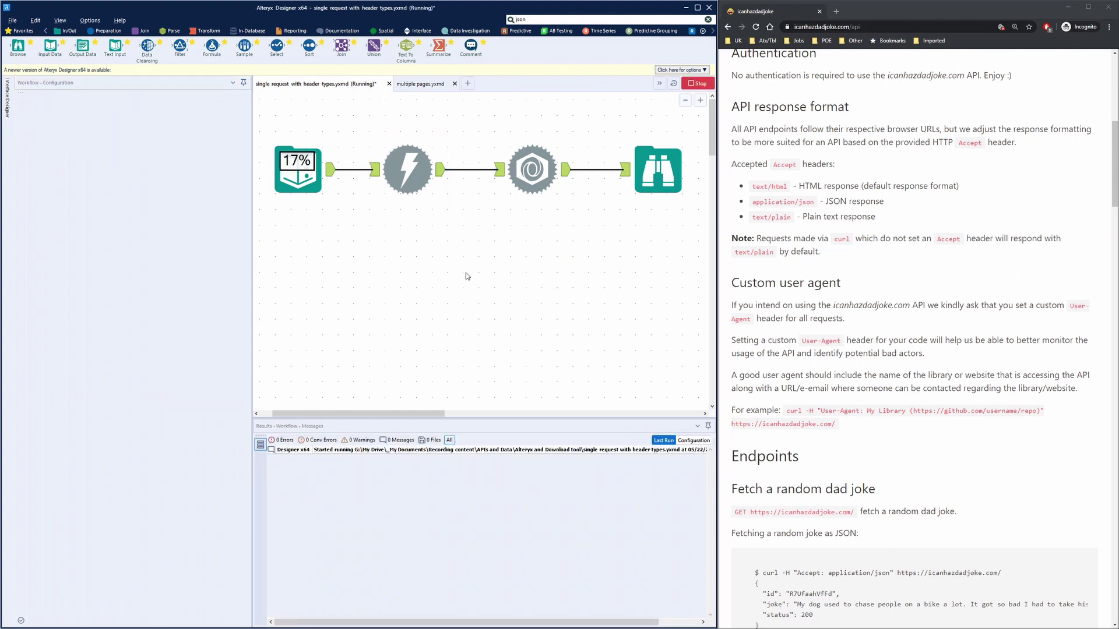
left_click(439, 177)
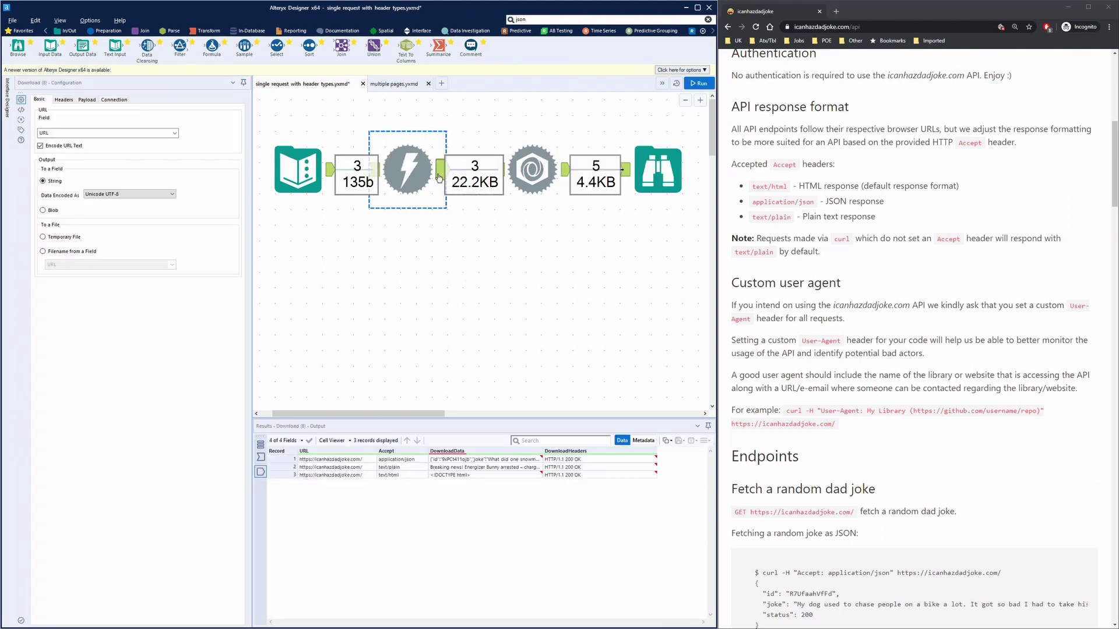
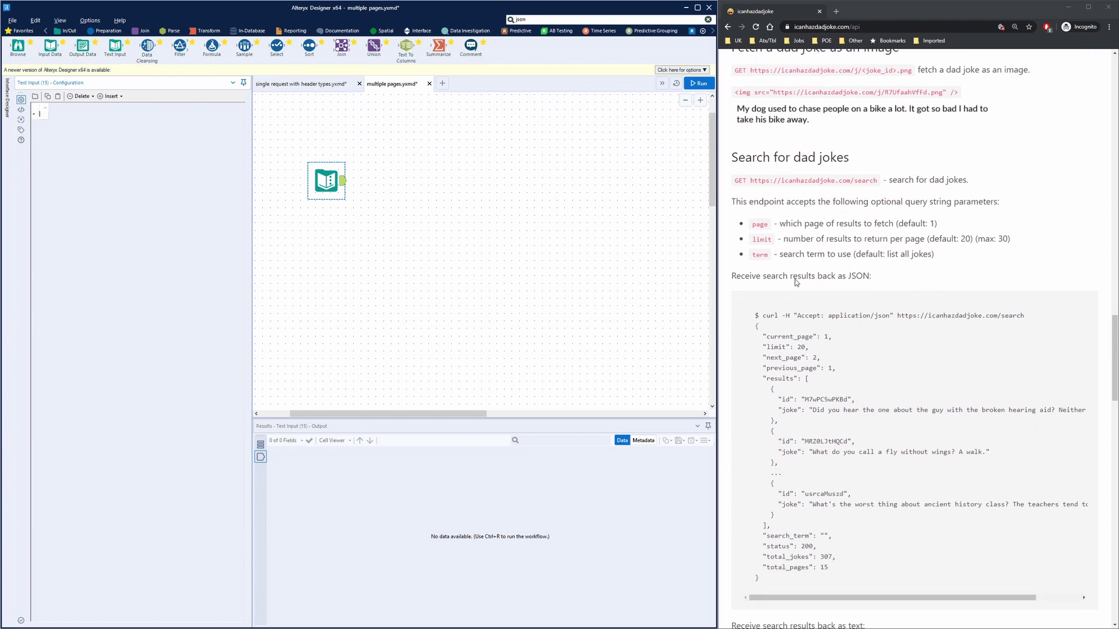
left_click_drag(753, 108, 877, 109)
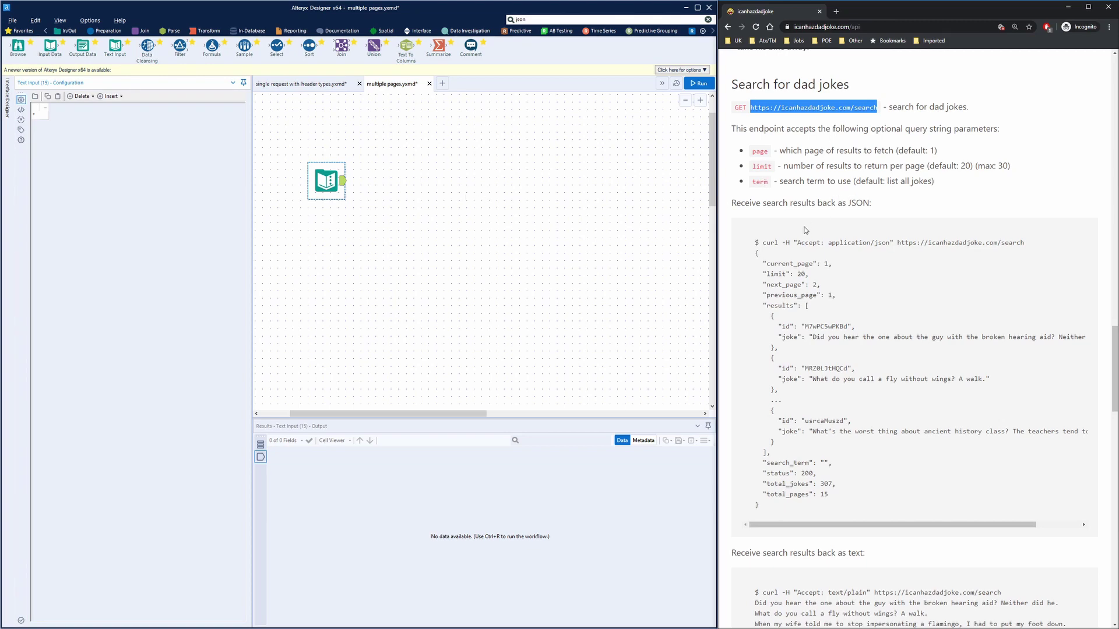
left_click(329, 188)
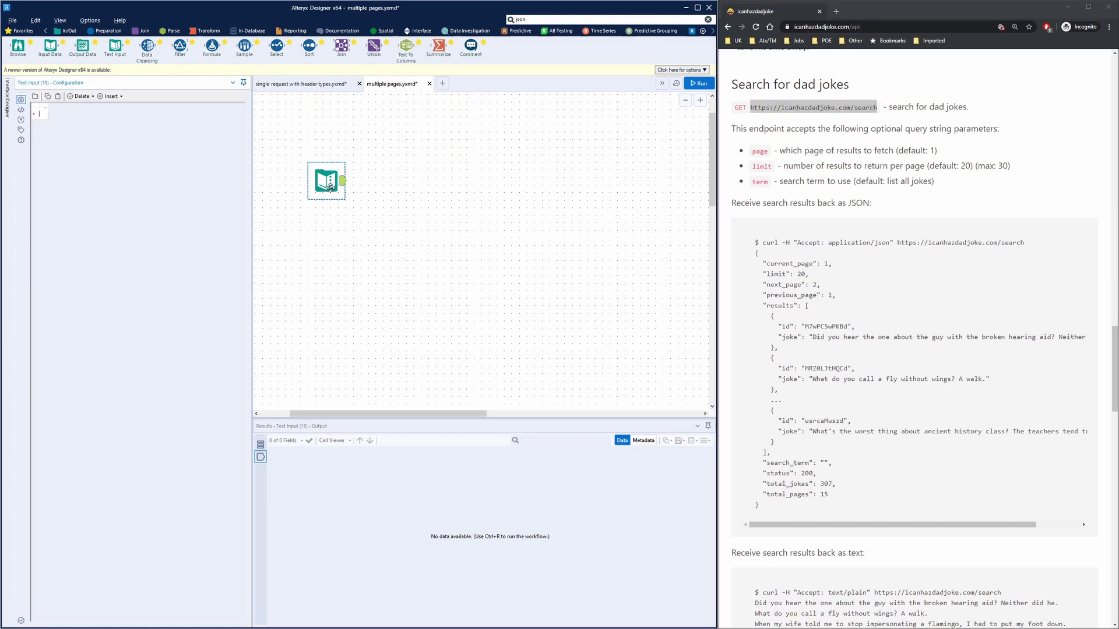
left_click(44, 107)
double_click(45, 106)
type("URL")
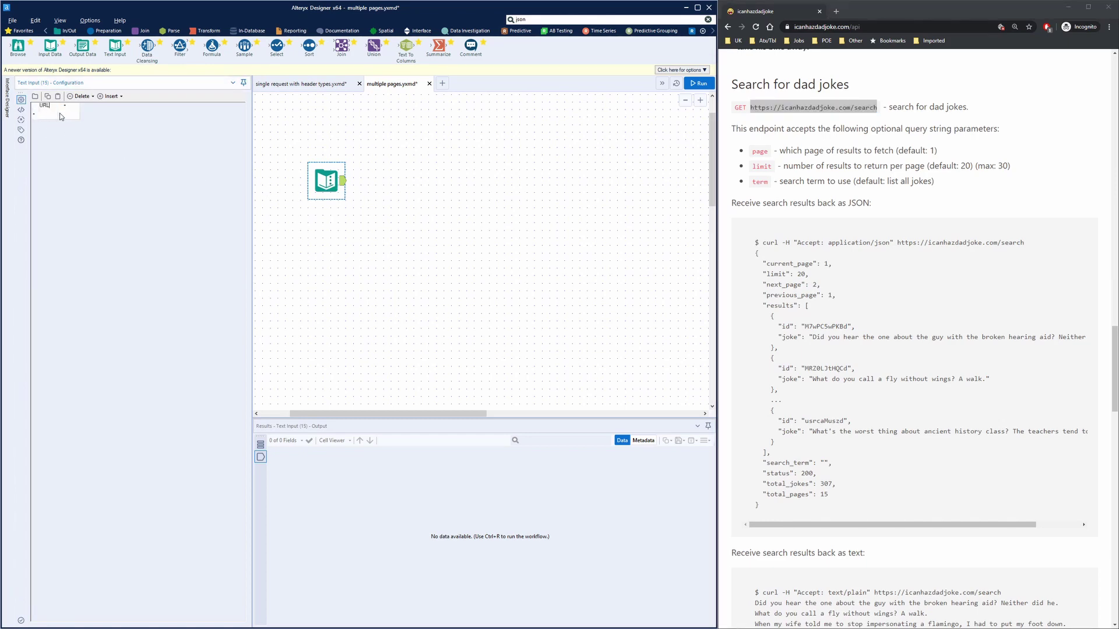
- Find the Download tool and connect it after the Text Input
left_click(401, 239)
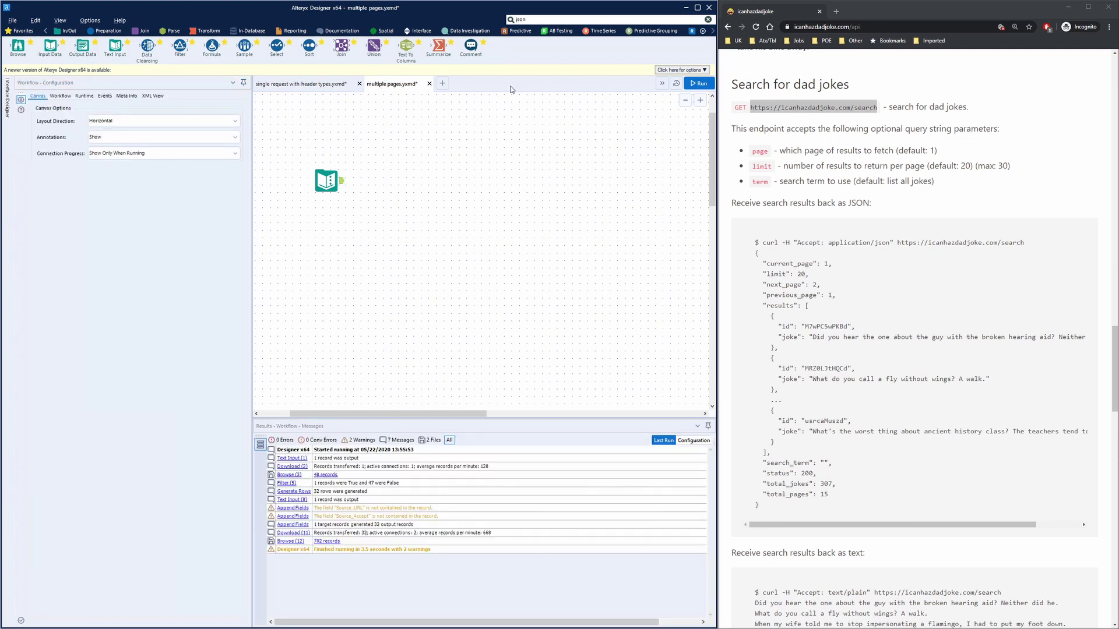
left_click(517, 20)
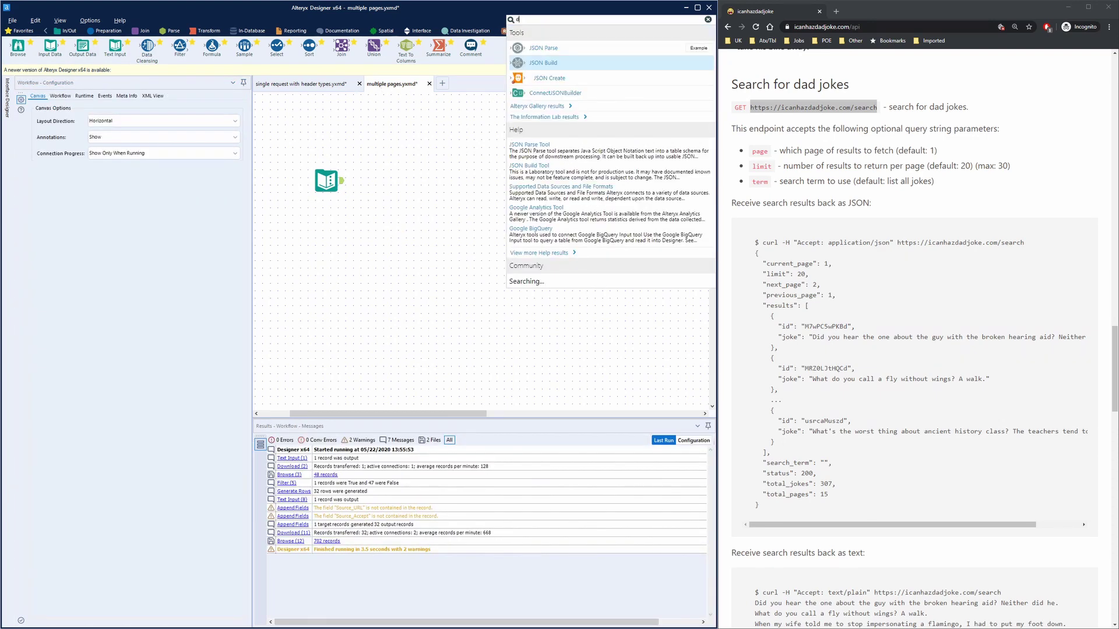
left_click_drag(542, 48, 385, 180)
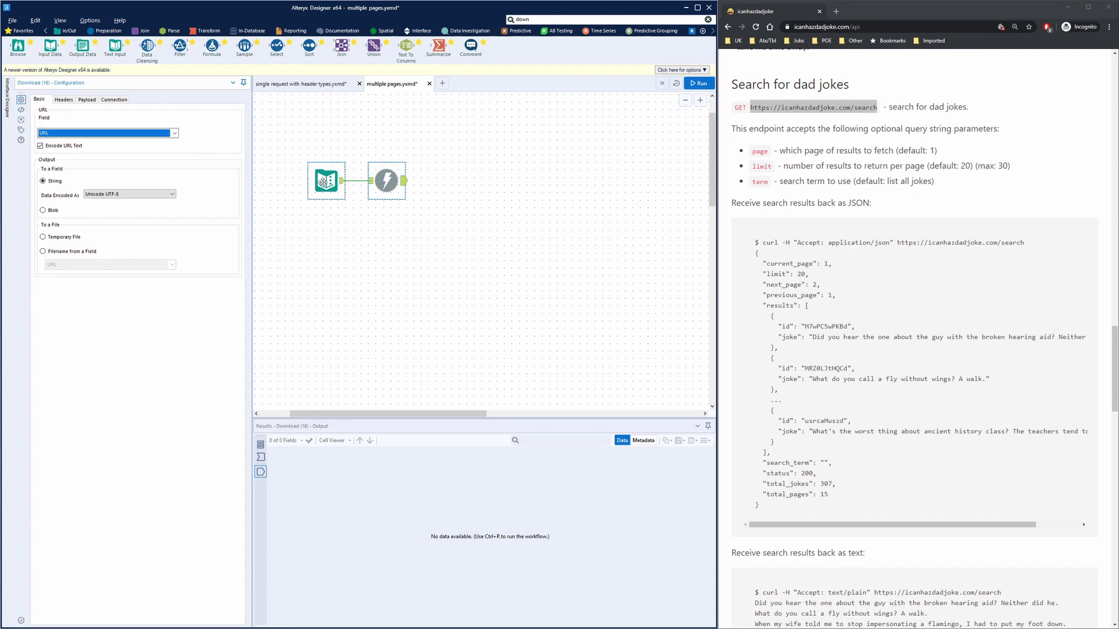
- Add an Accept column to the Text Input with the value application/json in the first row
left_click(322, 182)
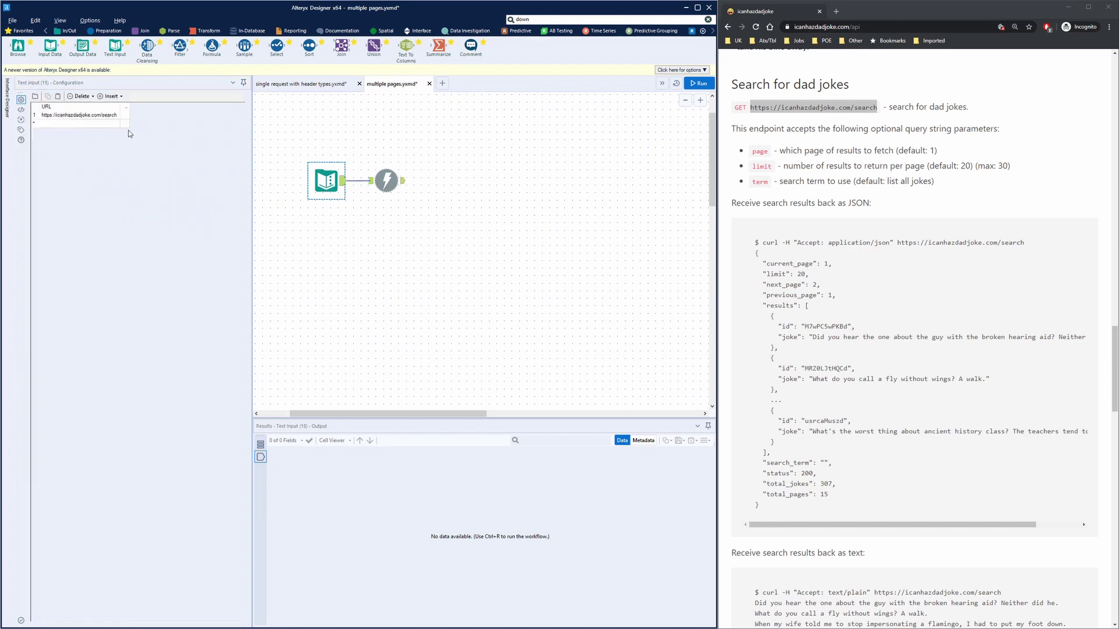
left_click(126, 110)
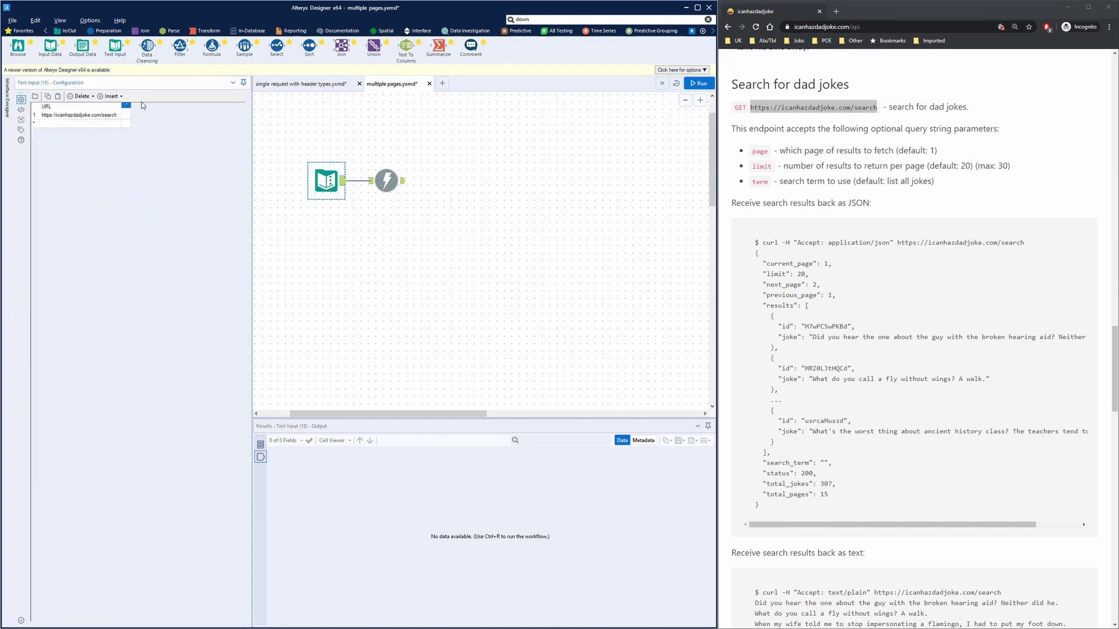
type("Accept")
left_click(129, 114)
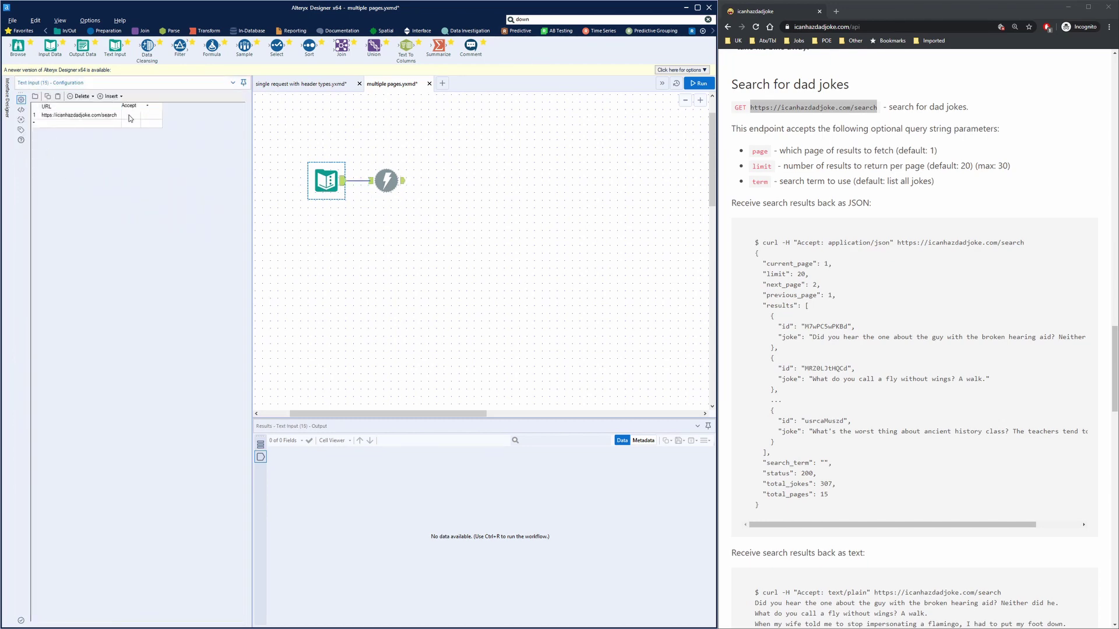
type("application/json")
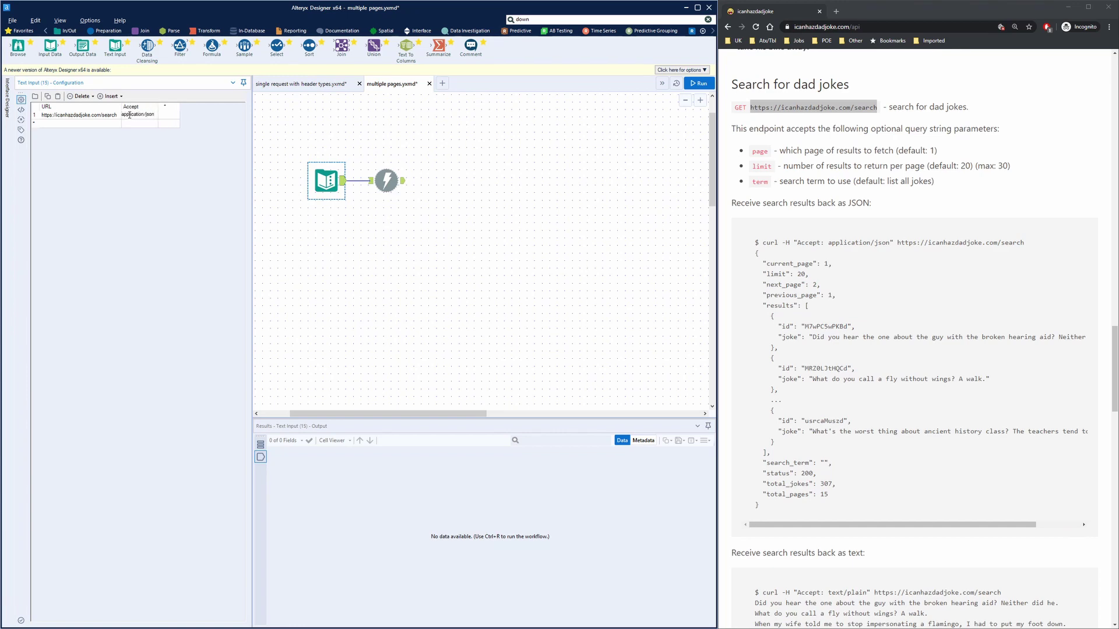
- Configure the Download tool to use the incoming Accept field as a request header
left_click(386, 181)
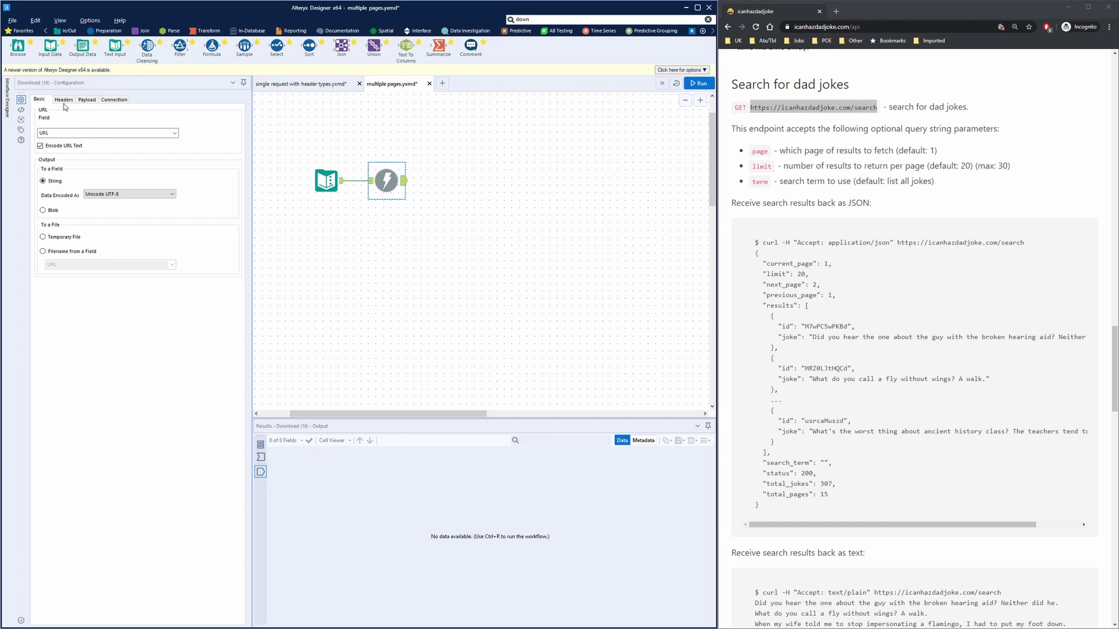
left_click(64, 99)
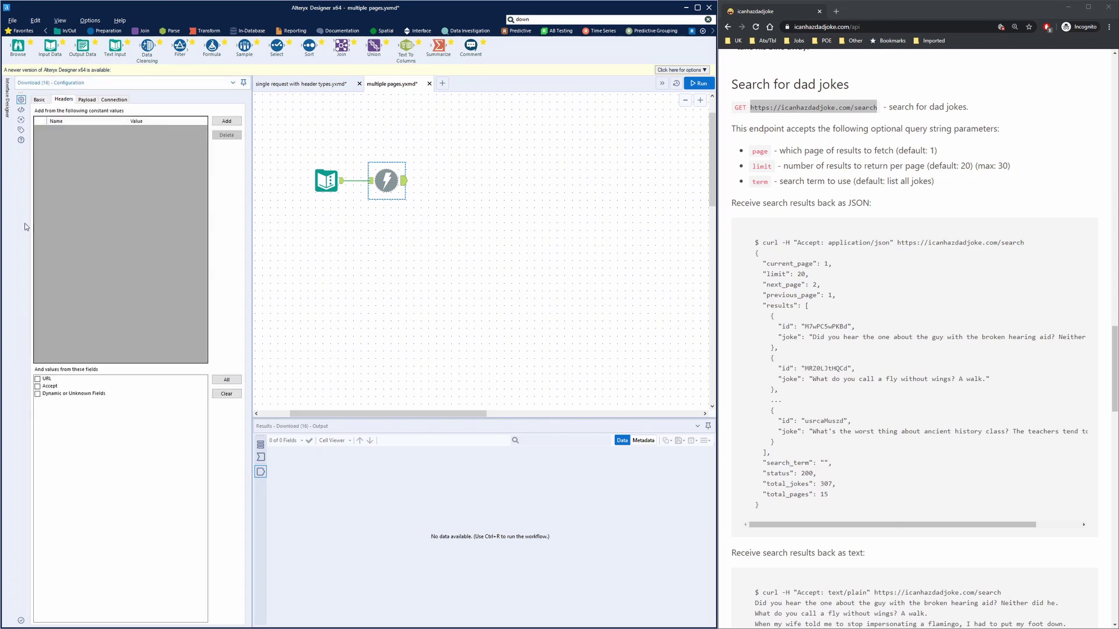
left_click(45, 388)
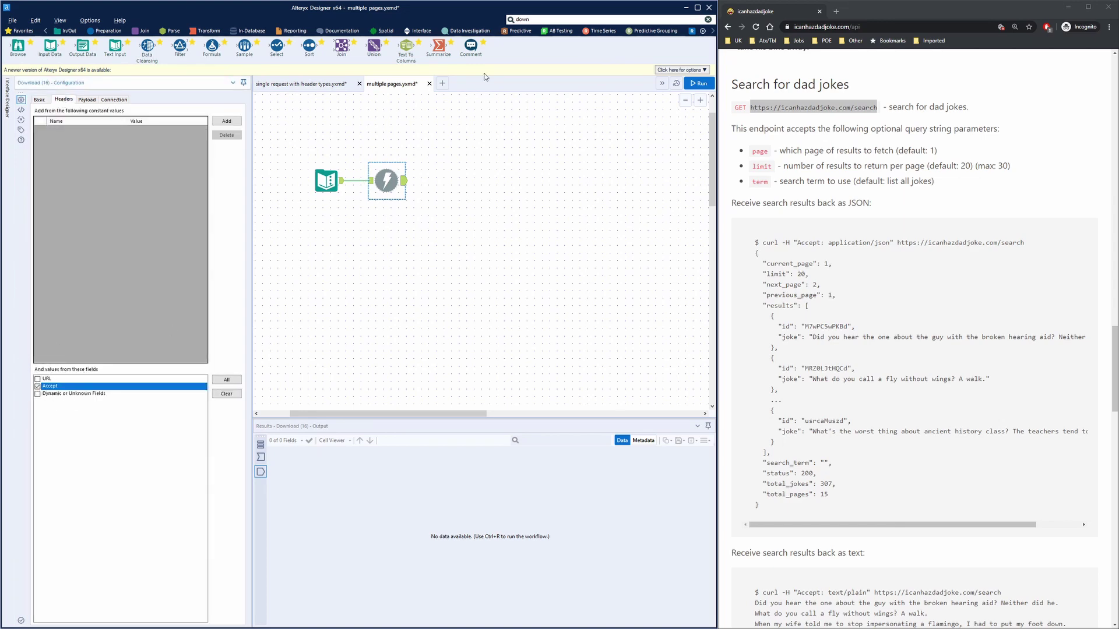
- Connect a Browse tool to the Download tool's output and run the workflow
left_click_drag(49, 46, 187, 100)
left_click_drag(18, 46, 463, 182)
left_click(422, 241)
key("ctrl+r")
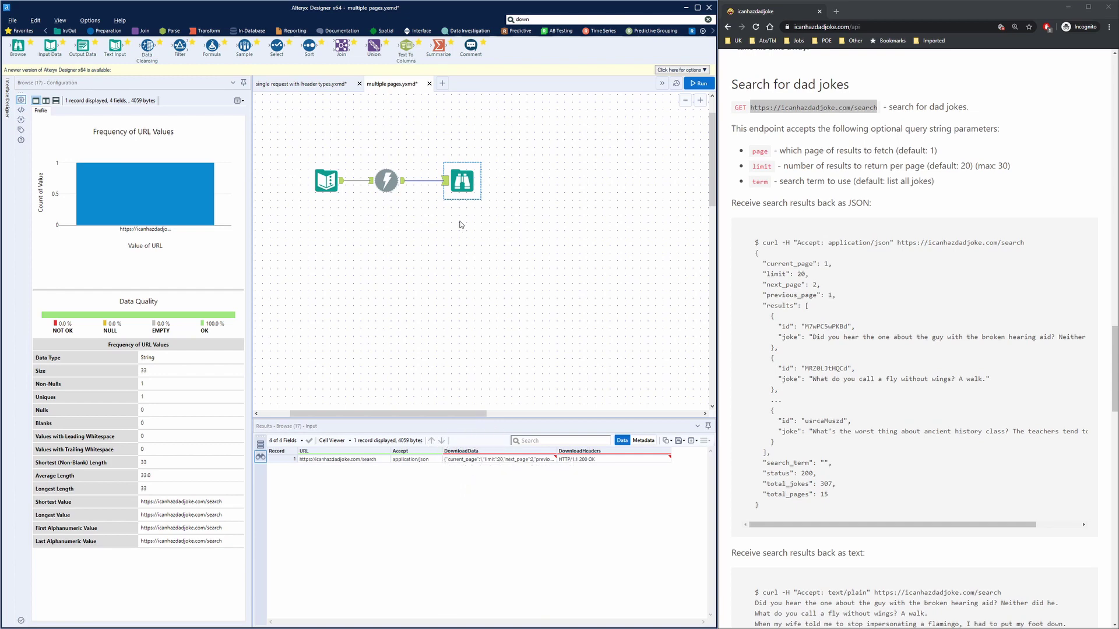
- Insert a JSON Parse tool between the Download and Browse tools and run the workflow
left_click(549, 17)
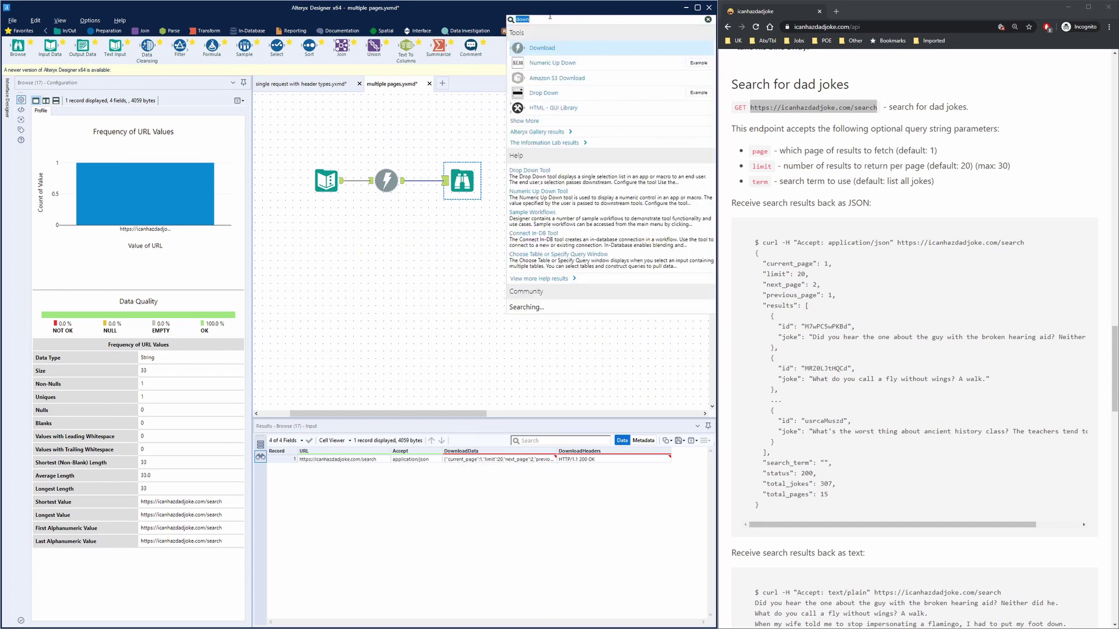
type("json")
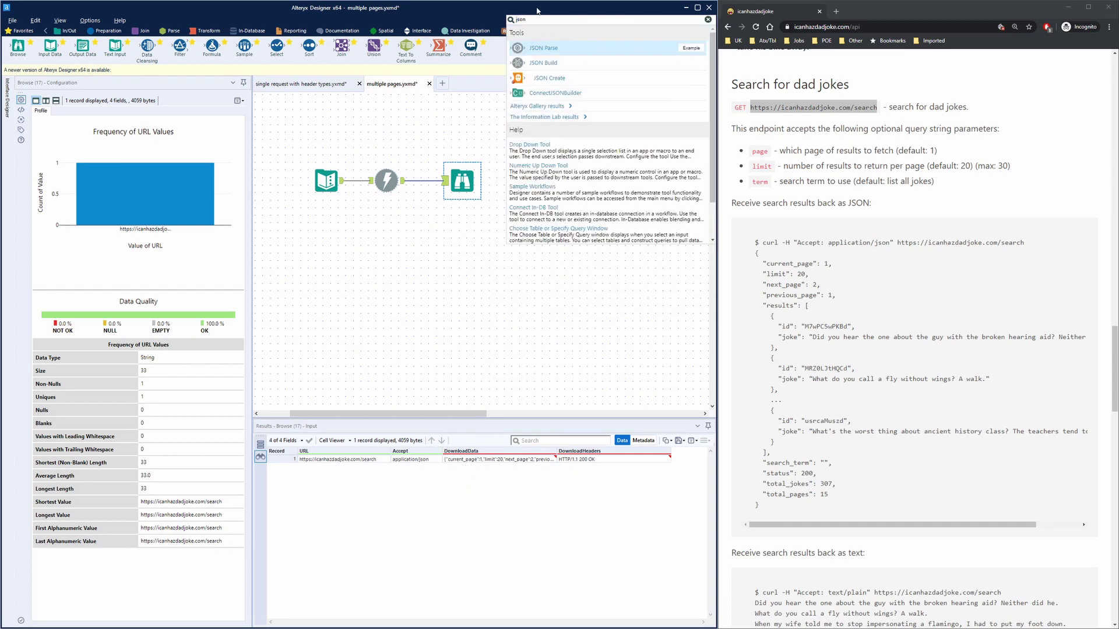
left_click_drag(543, 48, 430, 183)
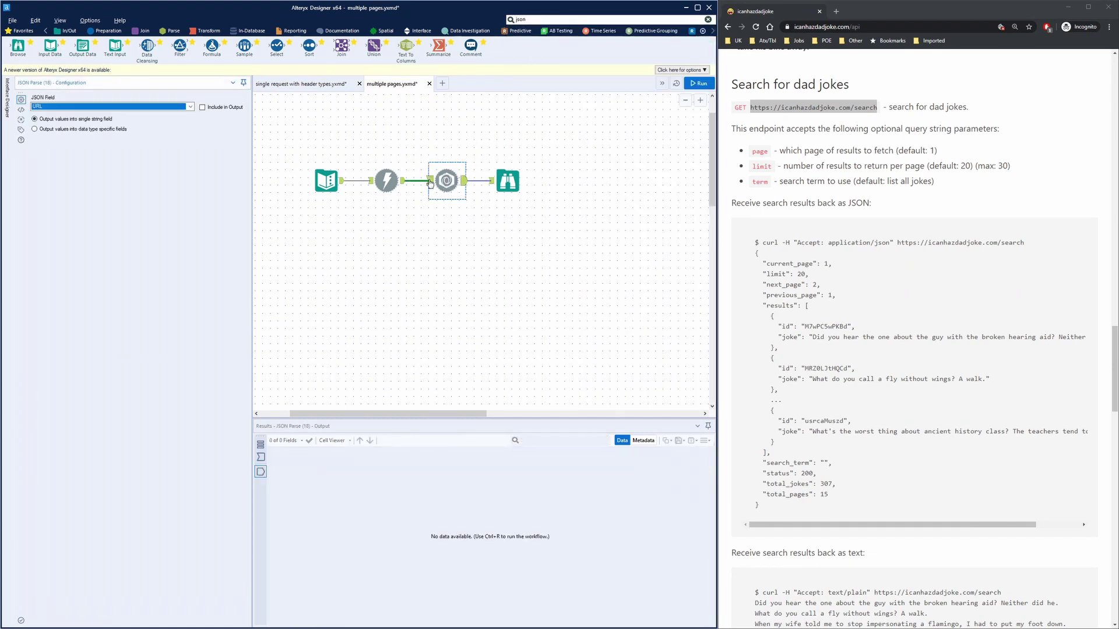
left_click(460, 252)
key("ctrl+r")
left_click(508, 182)
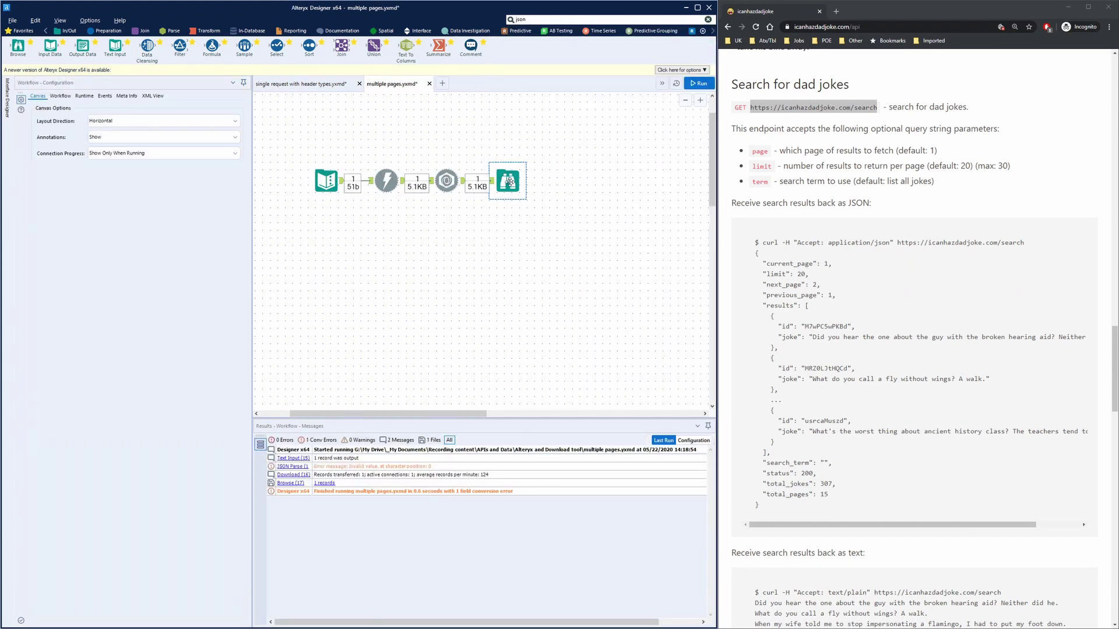
- Set the JSON Parse tool's JSON field to DownloadData and rerun the workflow
left_click(448, 182)
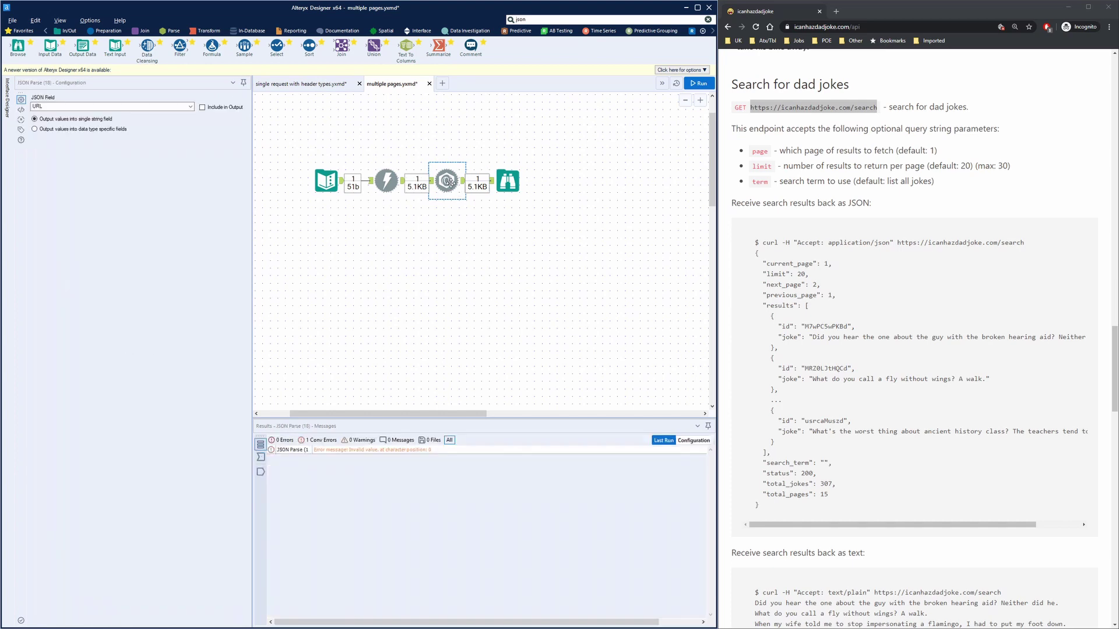
left_click(167, 108)
left_click(167, 128)
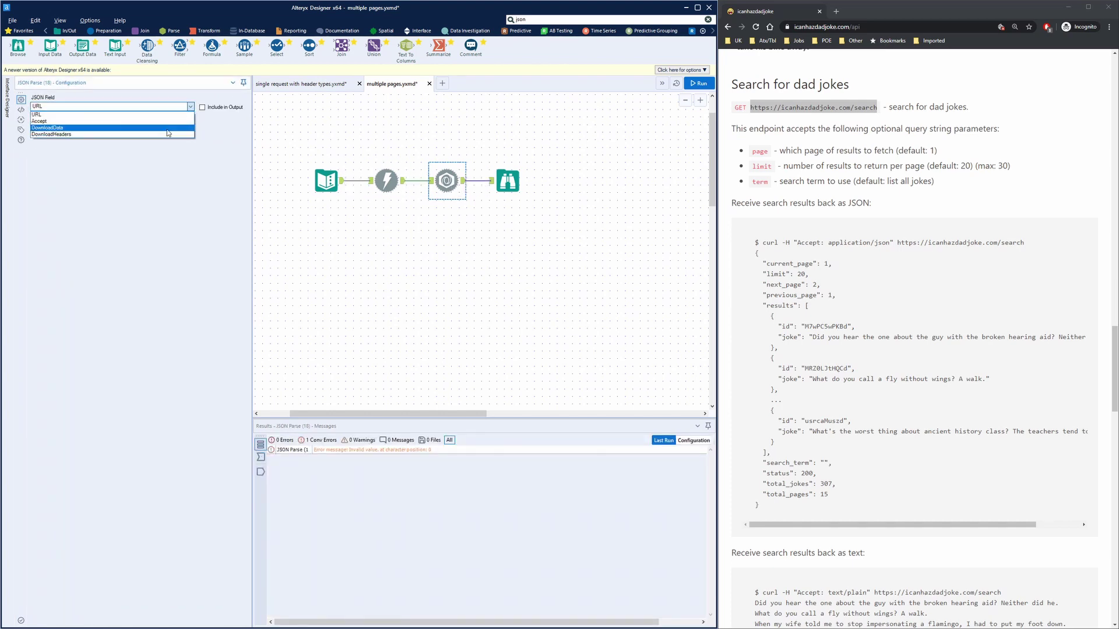
key("ctrl+r")
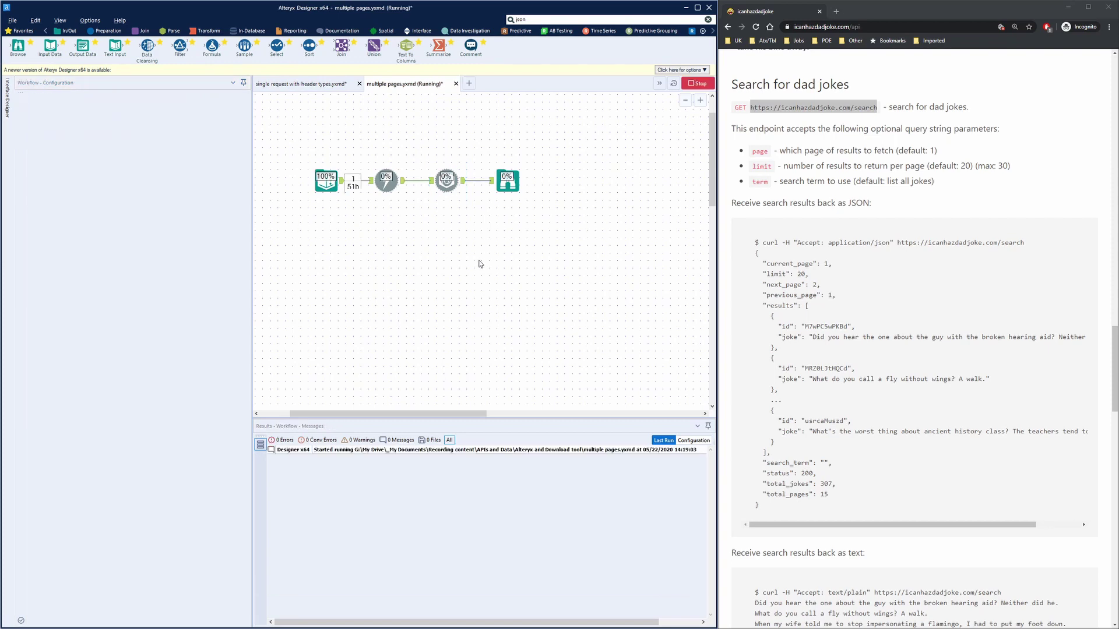
- Examine the parsed records in the Browse tool, from current_page and next_page to the job's total_jokes and total_pages
left_click(508, 181)
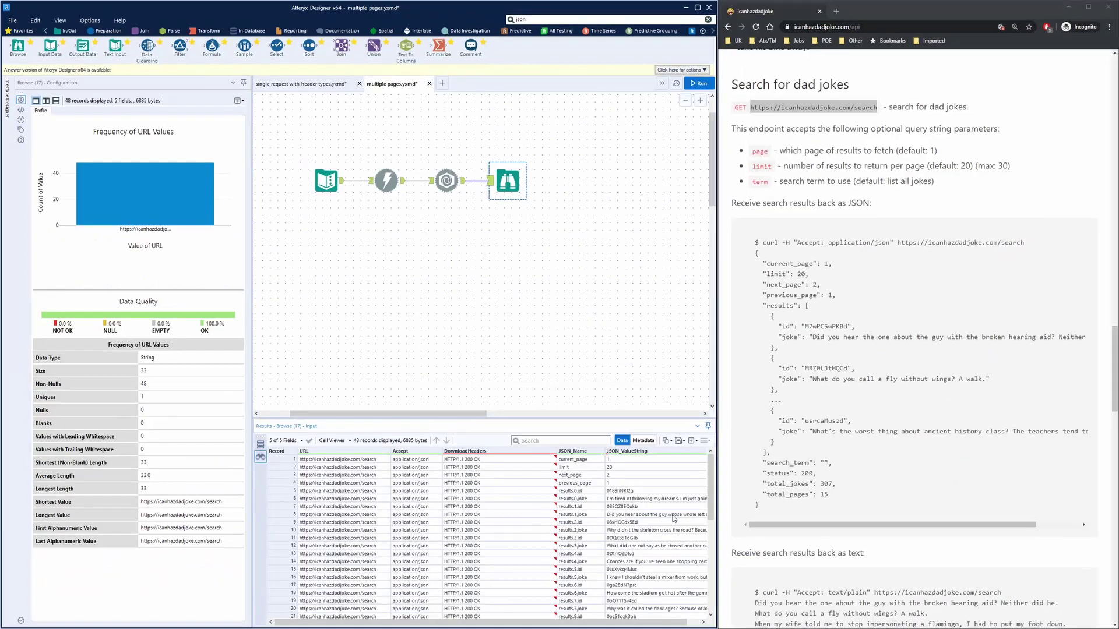
left_click(627, 461)
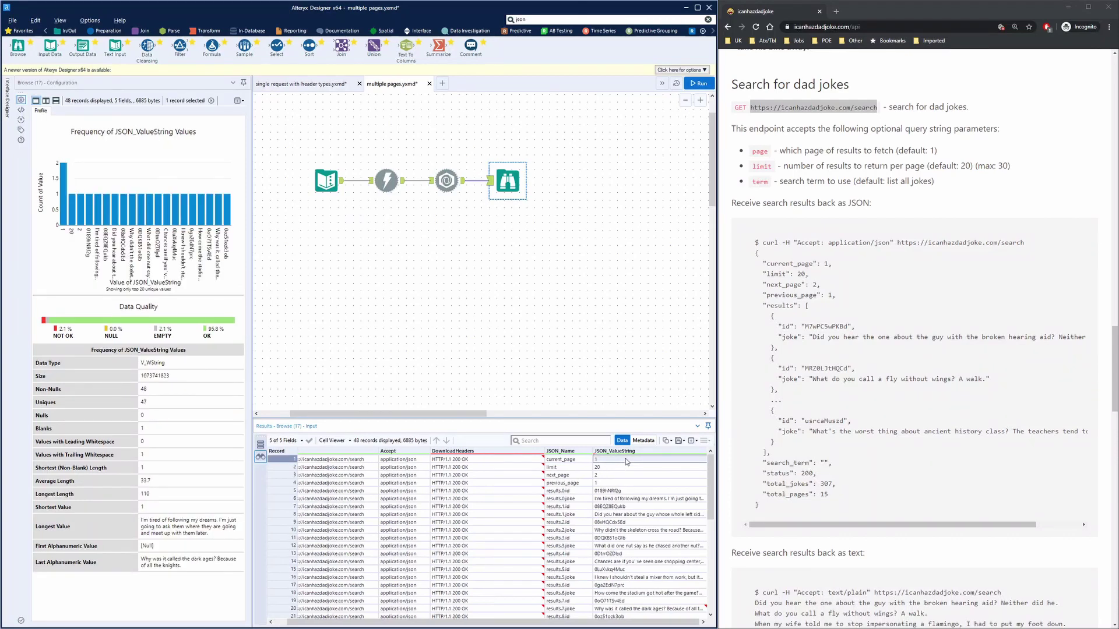
left_click(606, 476)
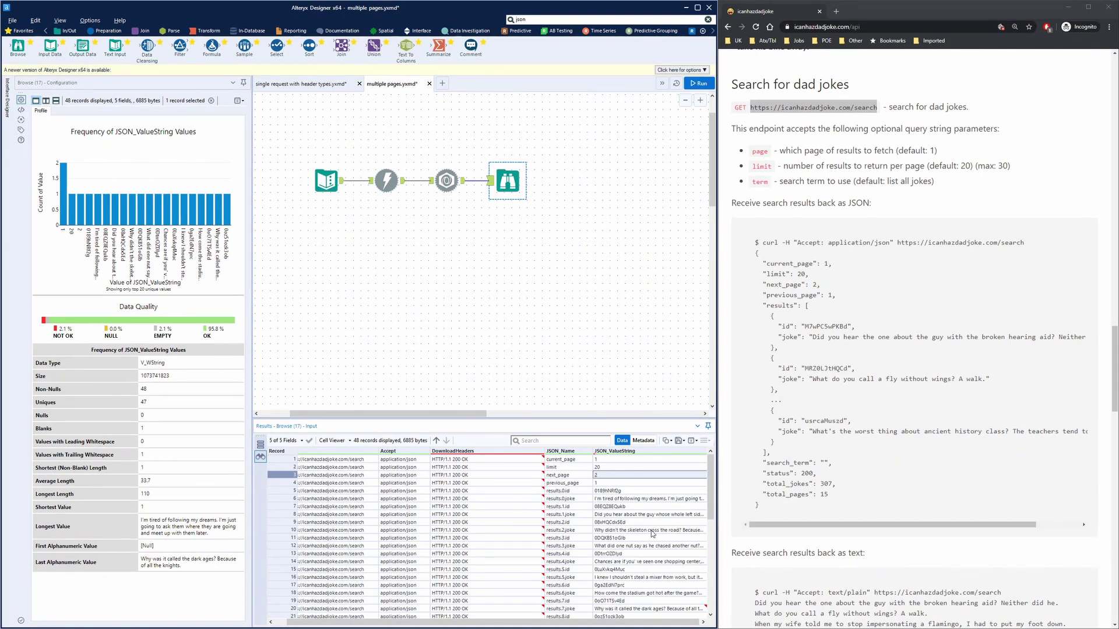
scroll(652, 533, "down", 9)
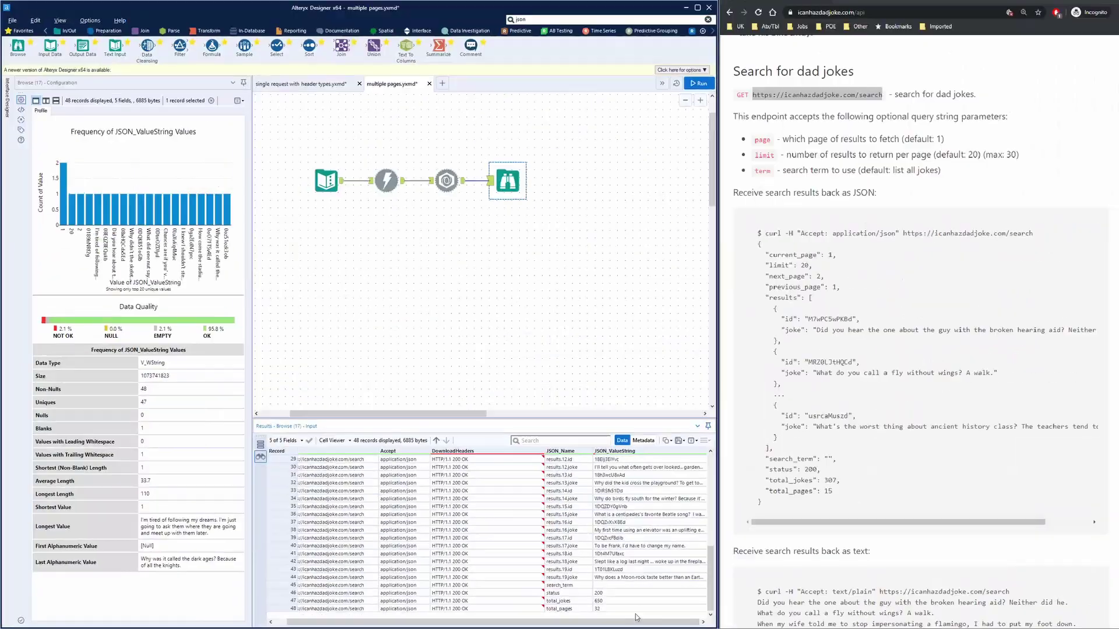
- Branch a Filter tool off the JSON Parse output below the Browse tool and view the Filter's incoming records
left_click(482, 312)
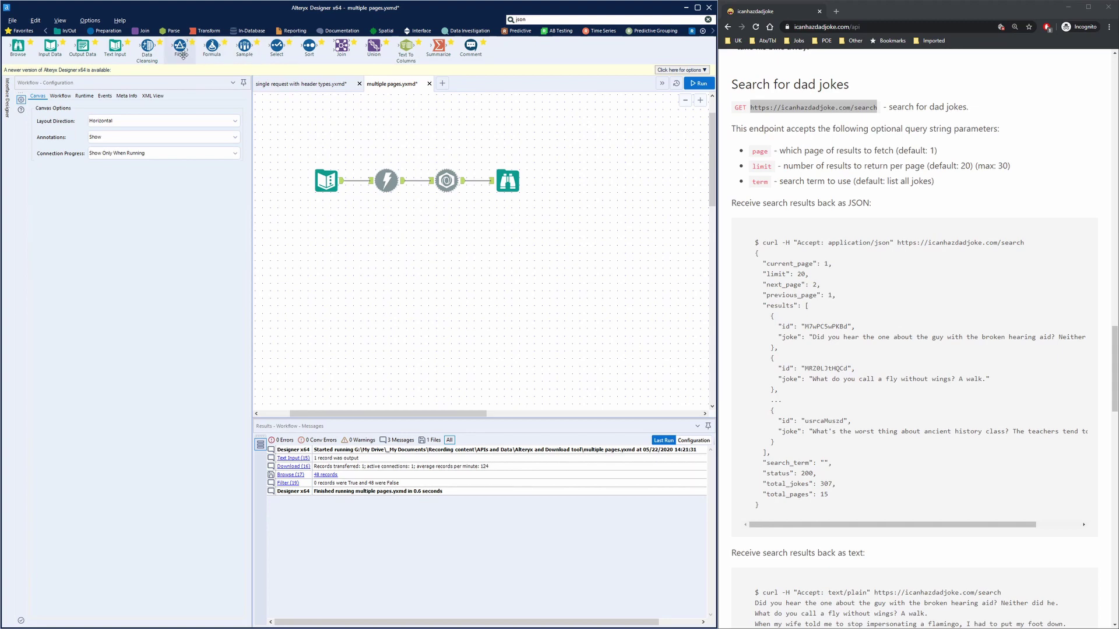
left_click_drag(179, 46, 501, 266)
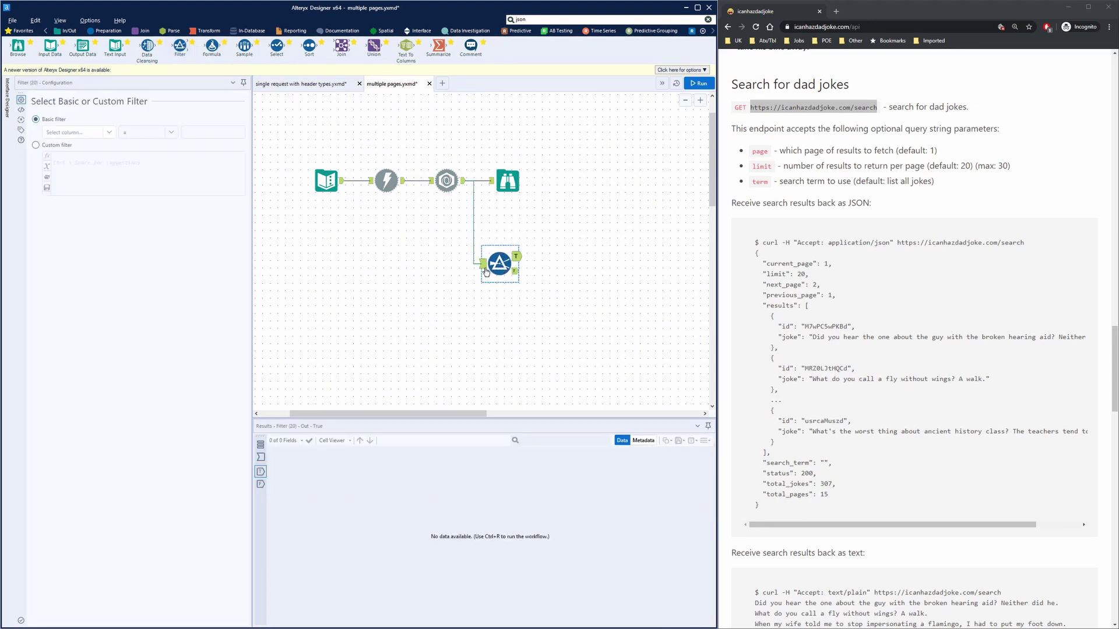
left_click(483, 265)
scroll(578, 537, "down", 5)
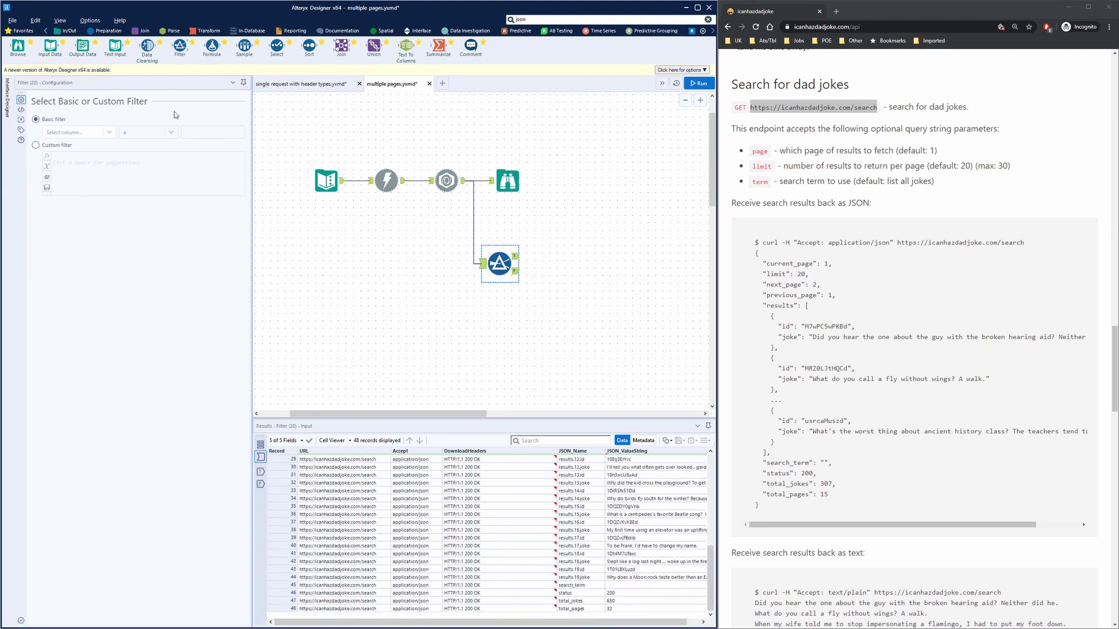
- Configure a basic filter that keeps records whose JSON_Name equals total_pages
left_click(82, 133)
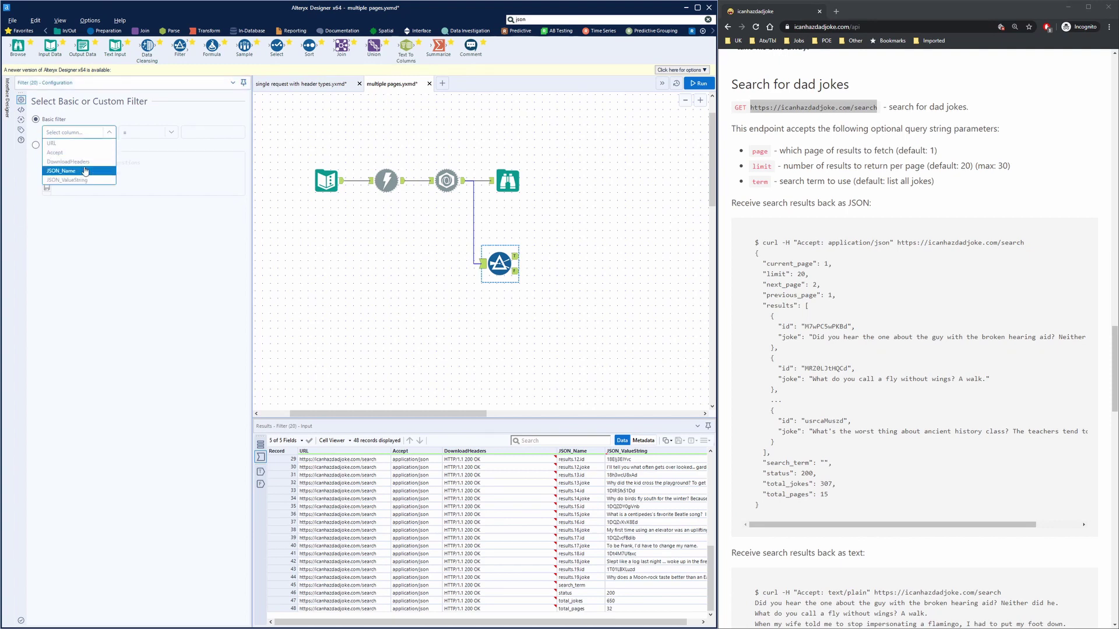
left_click(61, 171)
left_click(210, 134)
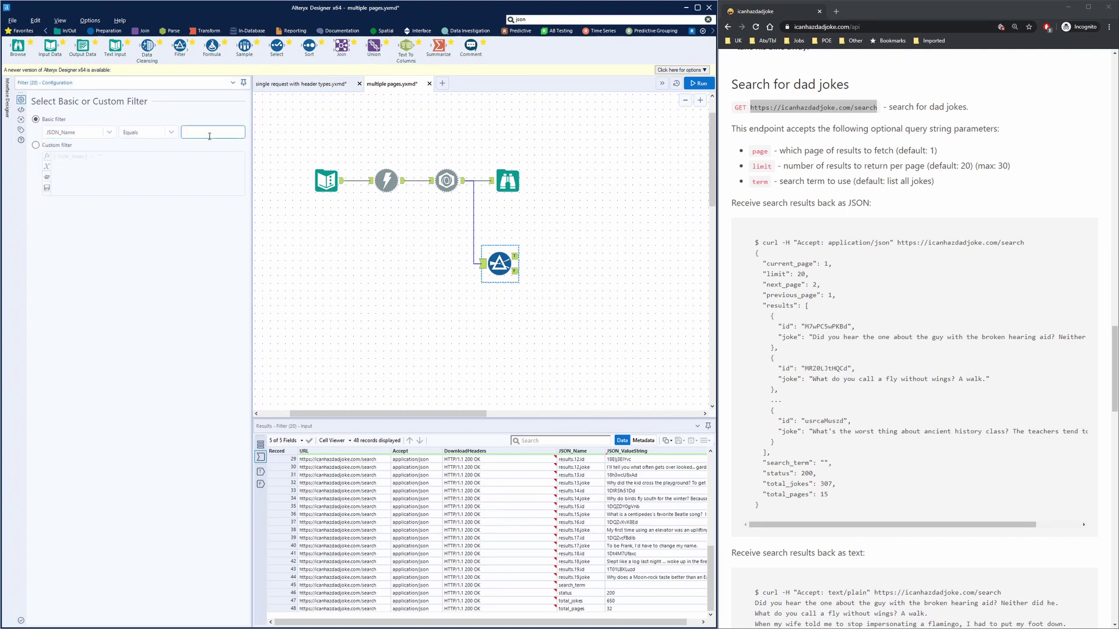
type("total_pages")
- Run the workflow and check the total_pages value in the Filter's True output
left_click(552, 256)
key("ctrl+r")
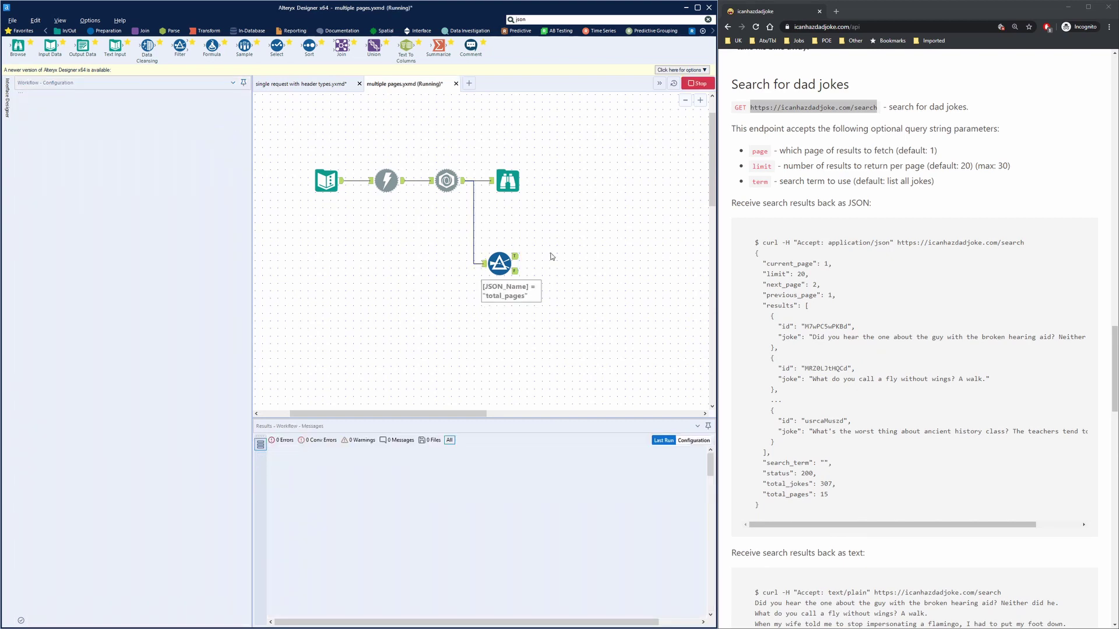
left_click(500, 263)
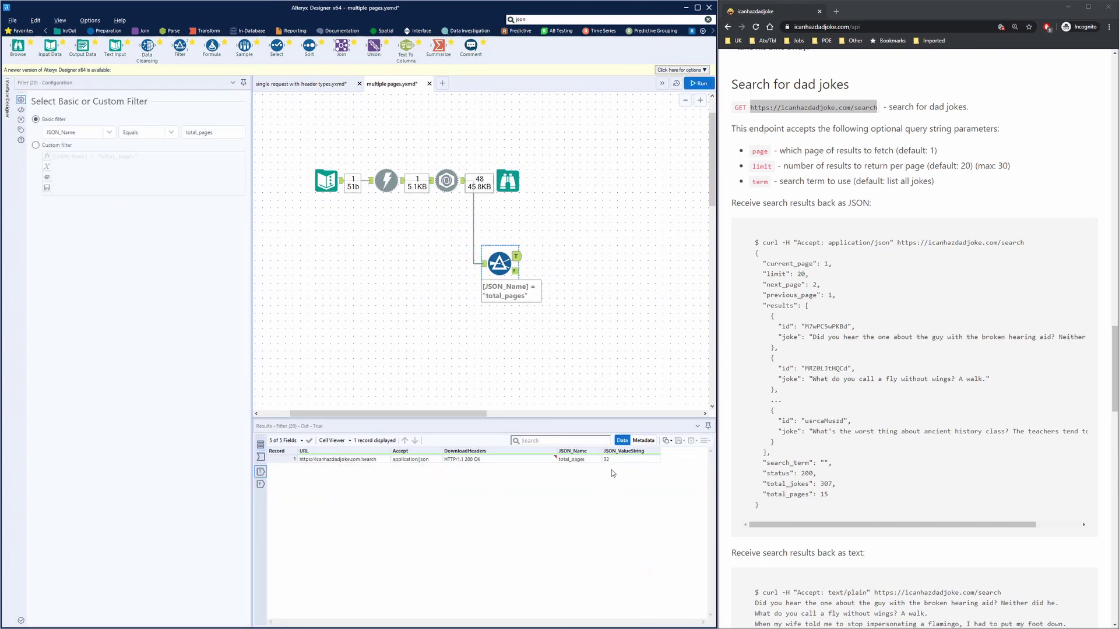
left_click(620, 461)
left_click(621, 465)
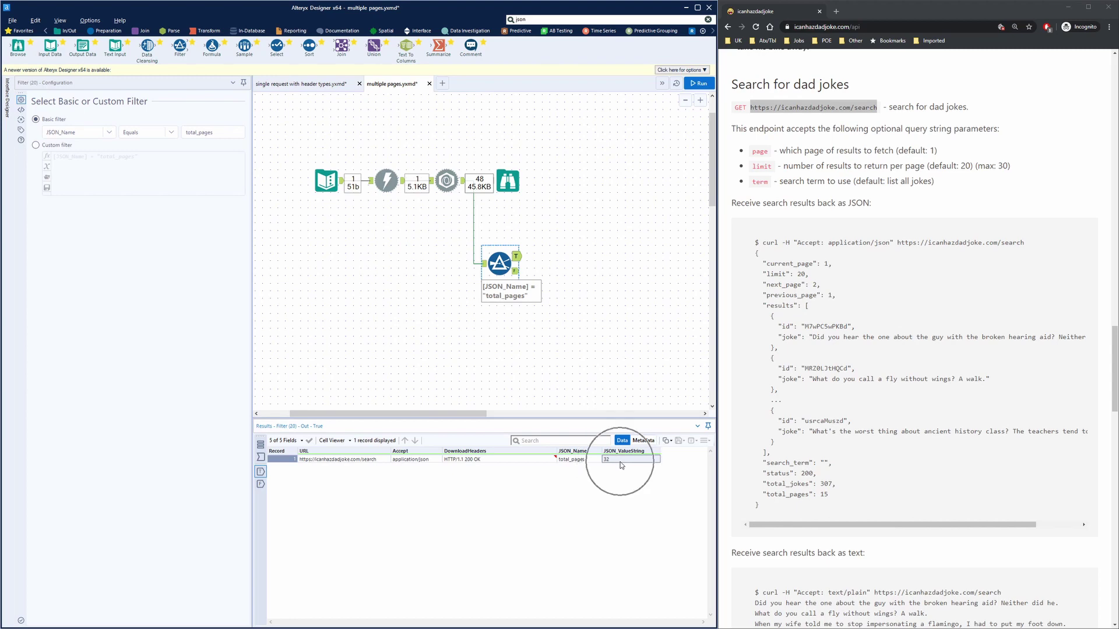
left_click(577, 464)
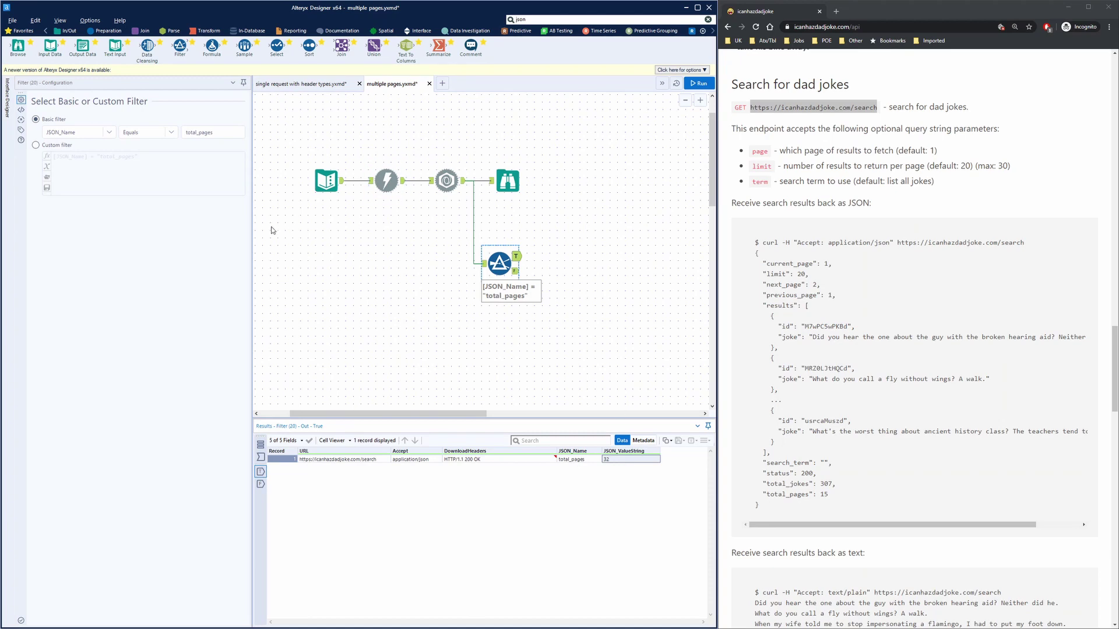
- Connect a Select tool to the Filter's True output and exclude the URL, Accept, DownloadHeaders and JSON_Name fields
left_click_drag(276, 45, 566, 257)
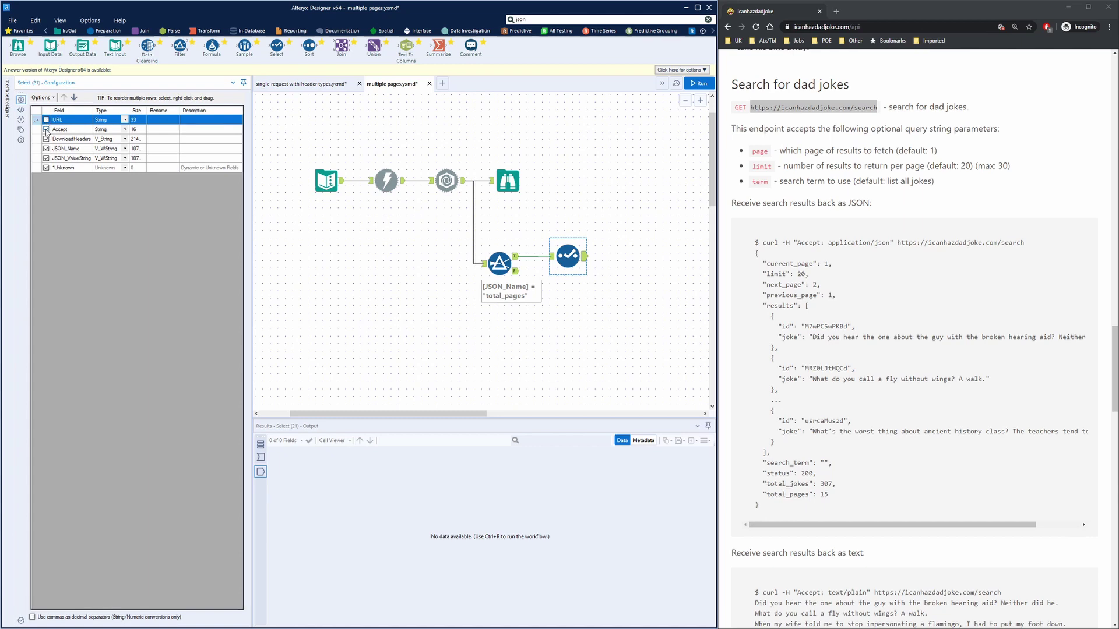
left_click(46, 128)
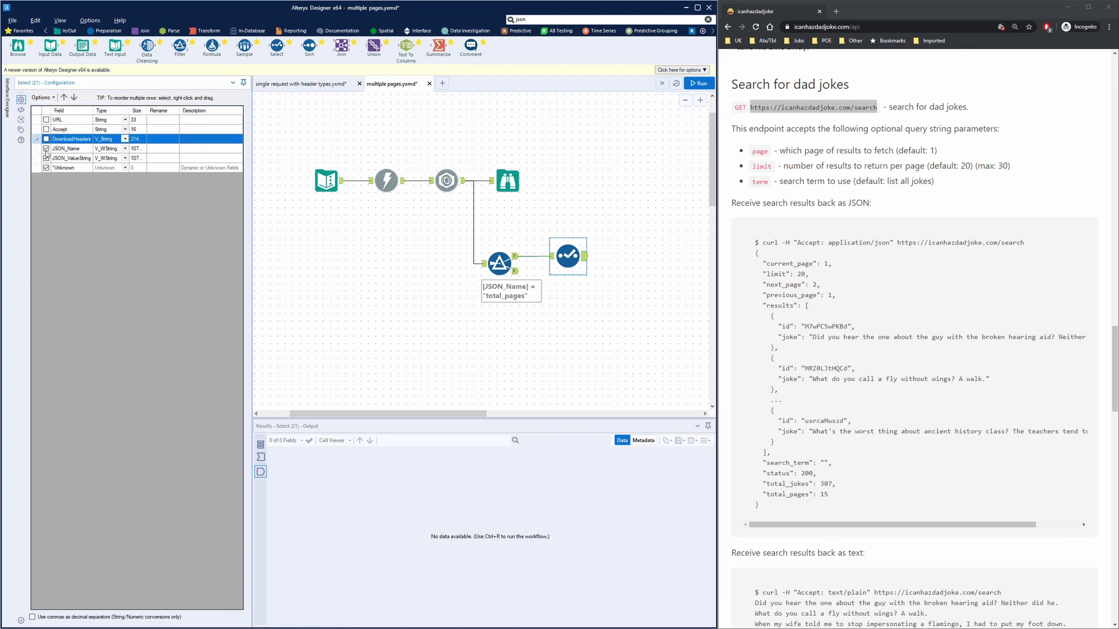
left_click(46, 149)
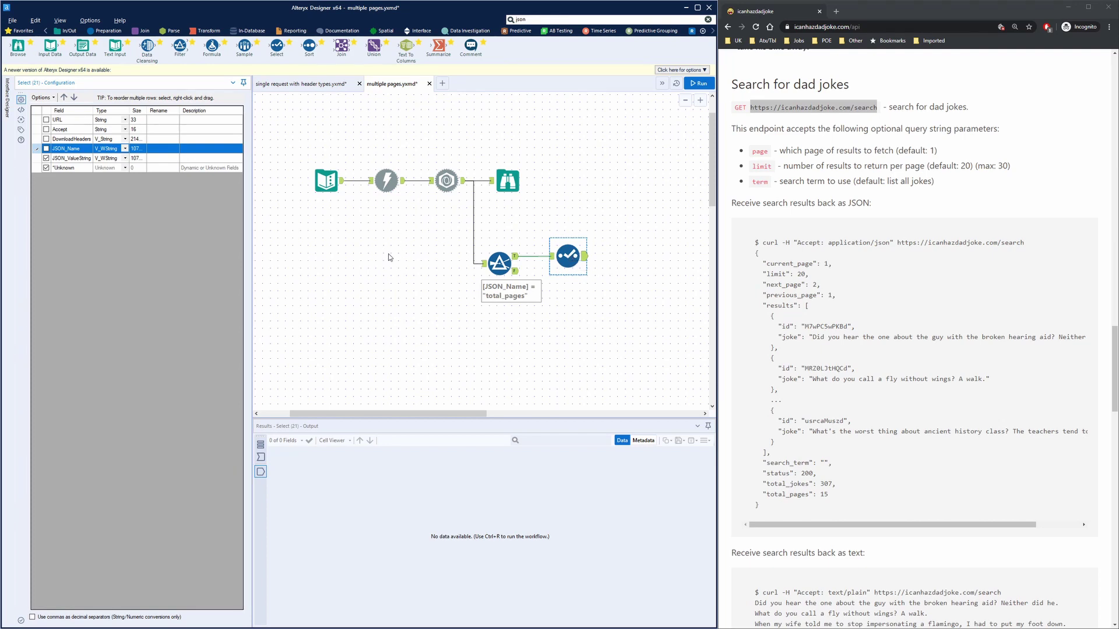
- Change the data type of JSON_ValueString to Int16 in the Select tool
left_click(125, 158)
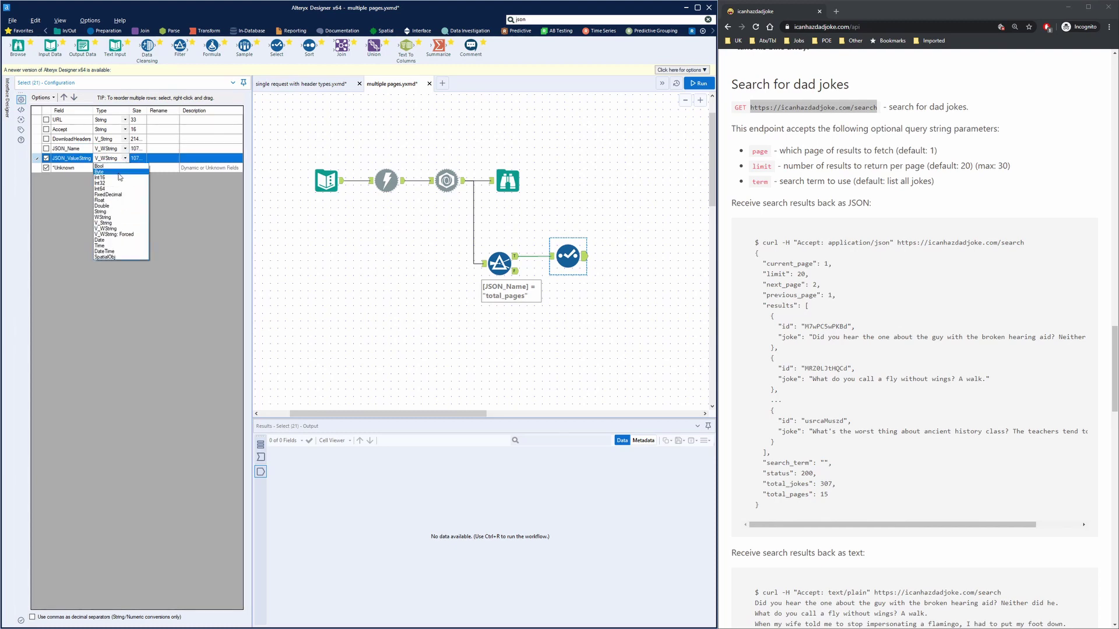
left_click(119, 177)
left_click(625, 301)
key("ctrl+r")
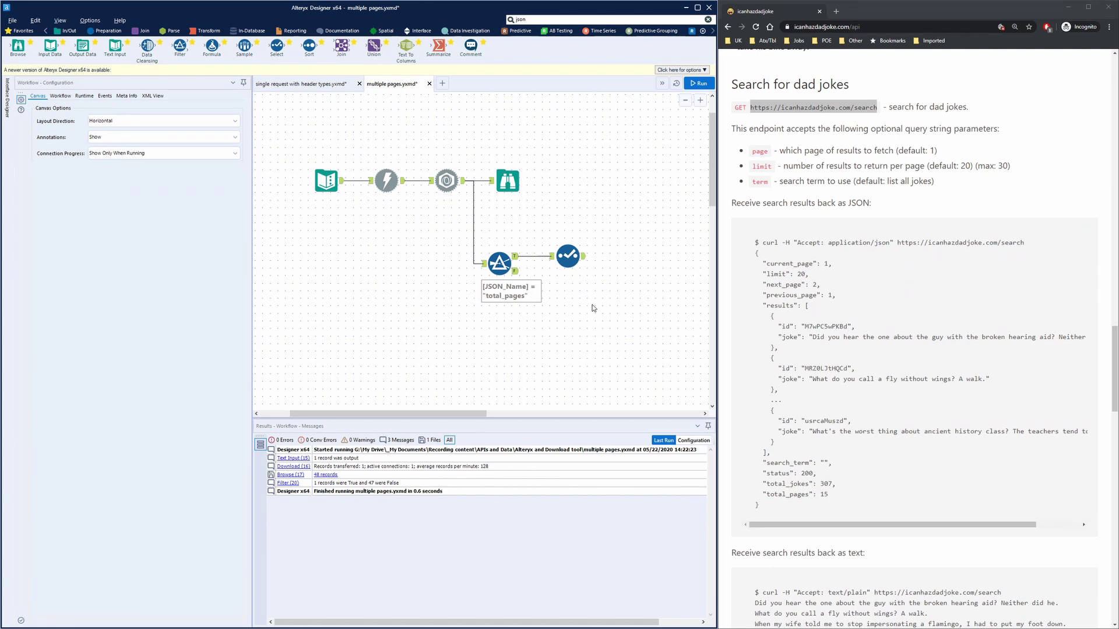
- Connect a Generate Rows tool after the Select tool and name its new field Page
left_click(557, 20)
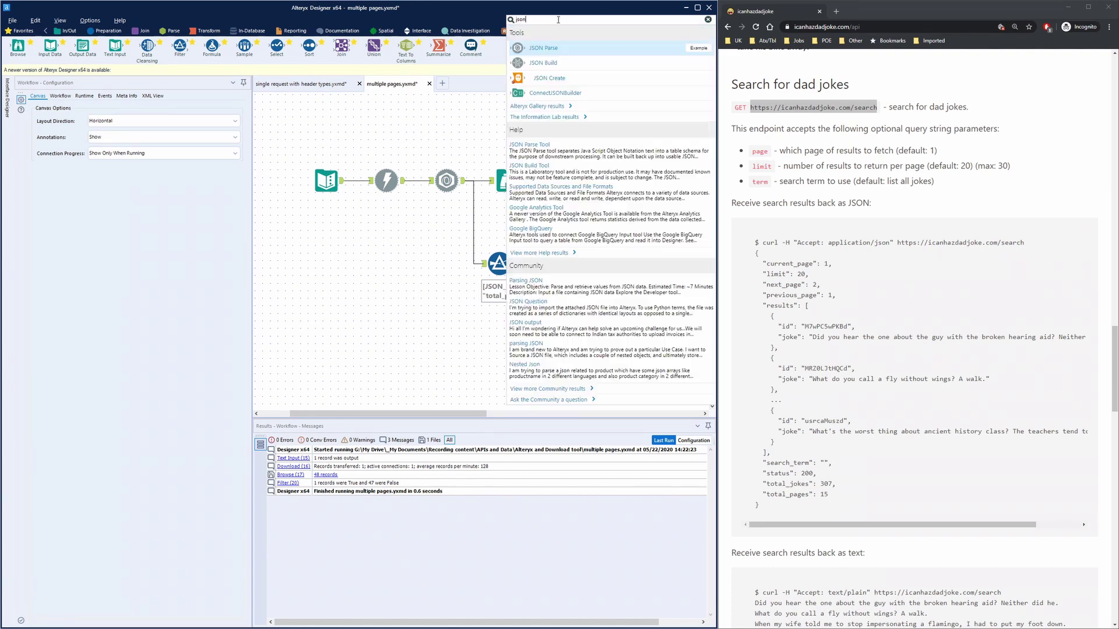
double_click(558, 19)
type("gene")
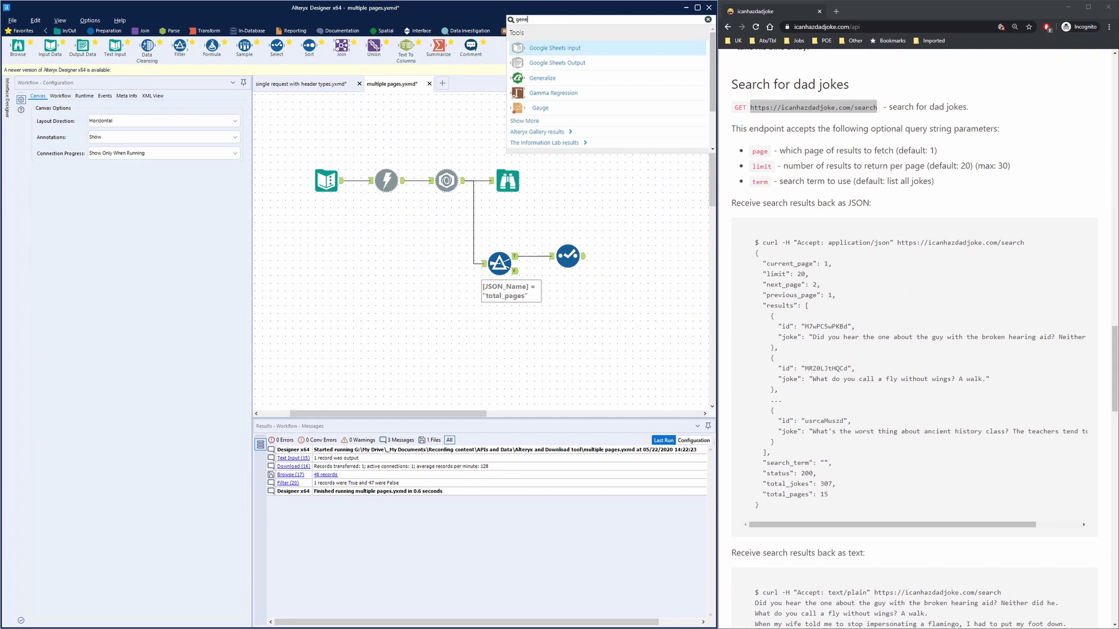
left_click_drag(563, 45, 619, 257)
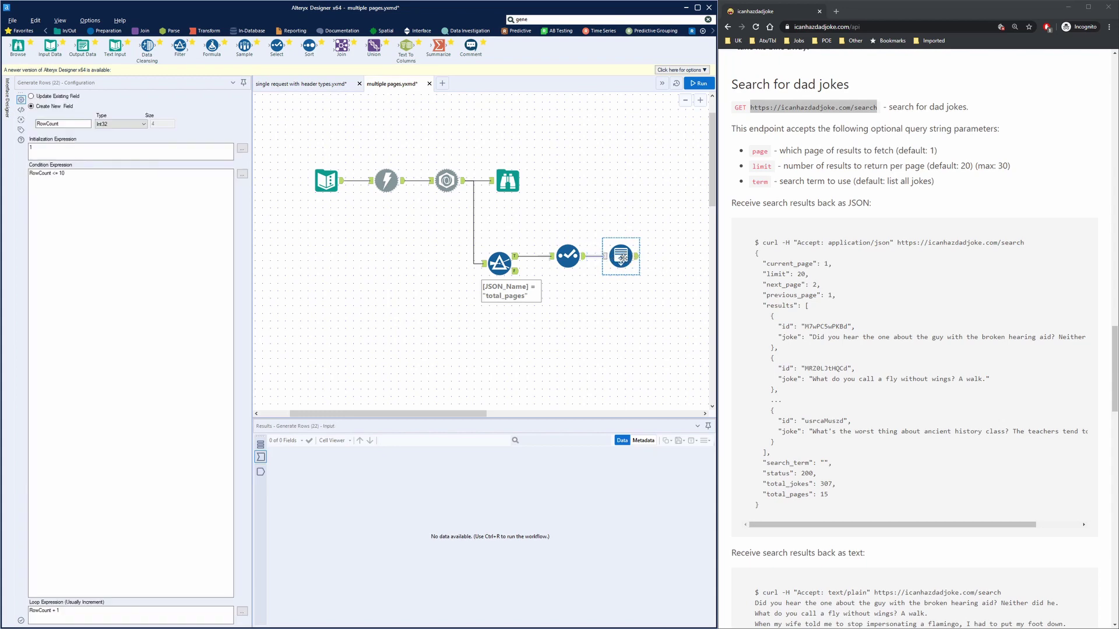
double_click(40, 125)
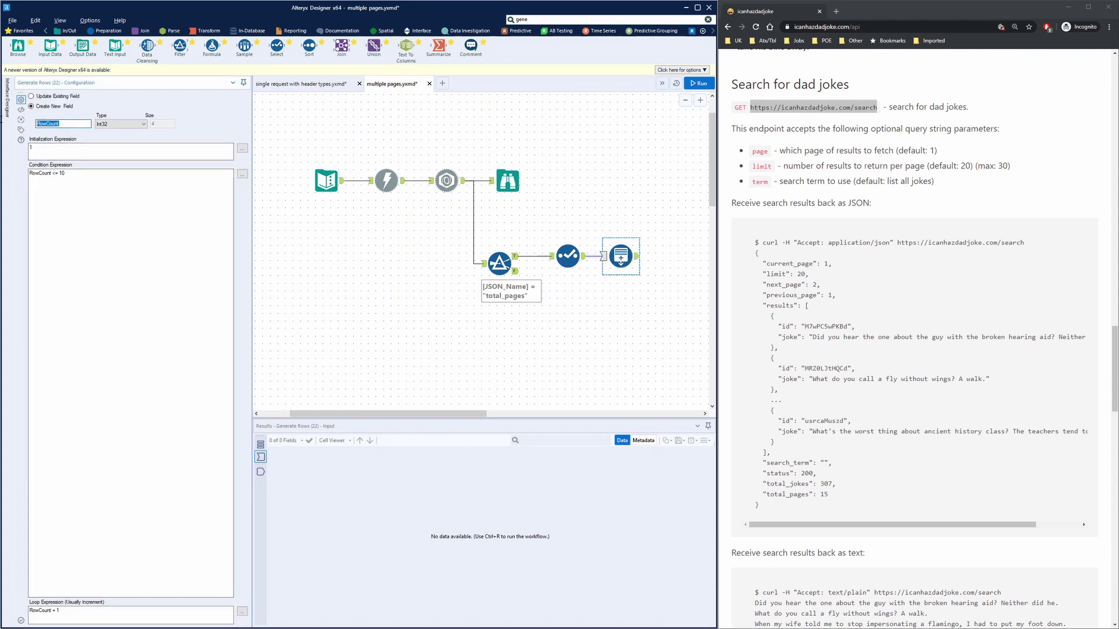
type("Page")
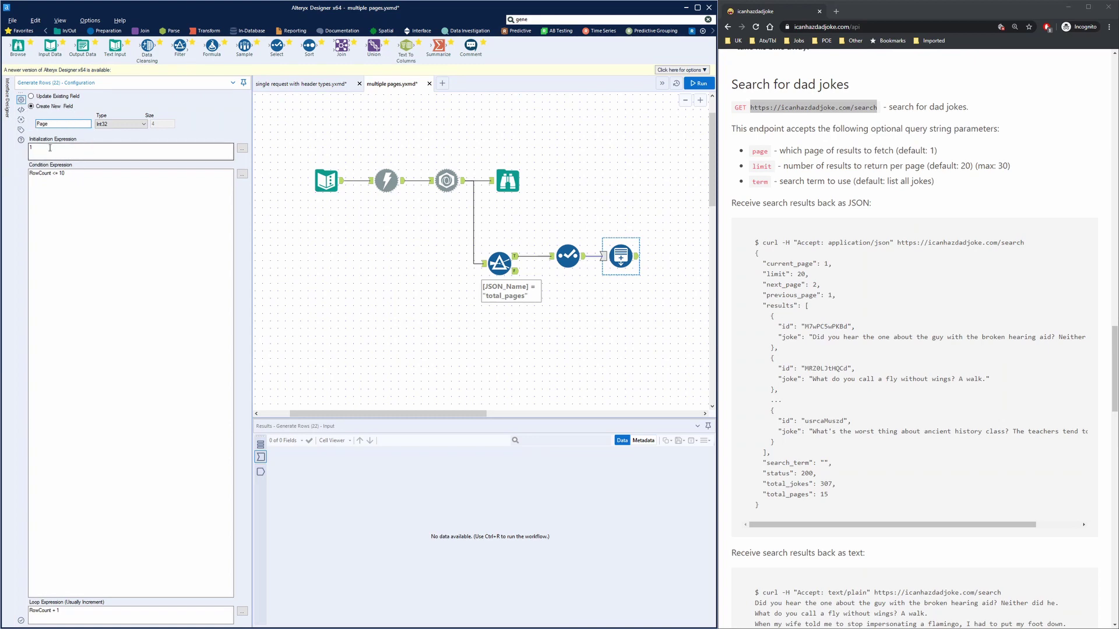
- Set the Generate Rows condition expression to Page <= [JSON_ValueString]
double_click(47, 174)
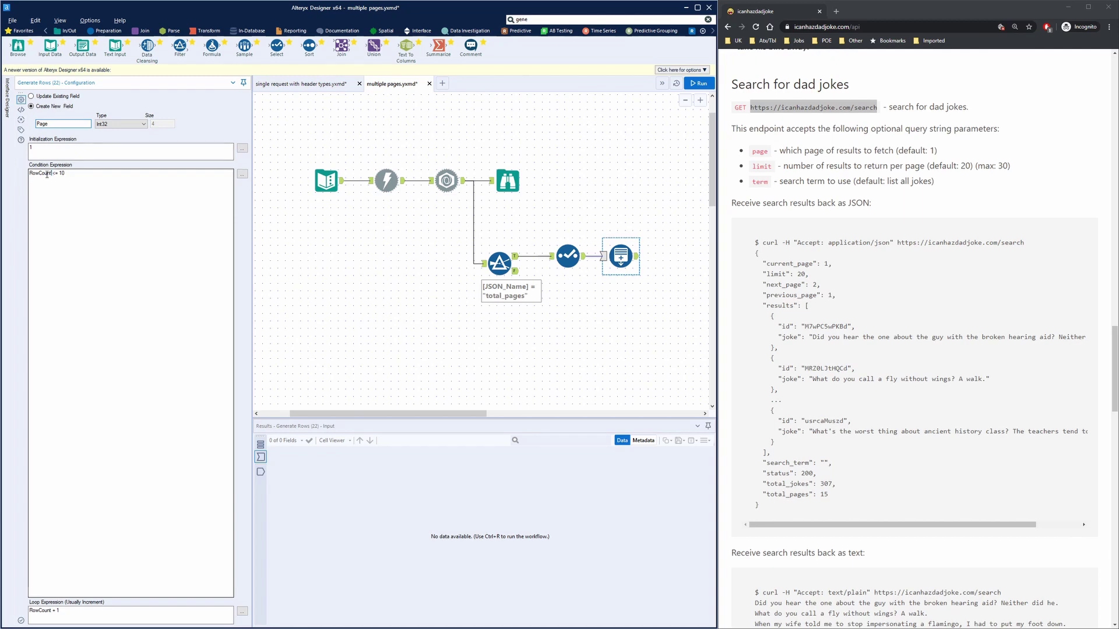
type("Page")
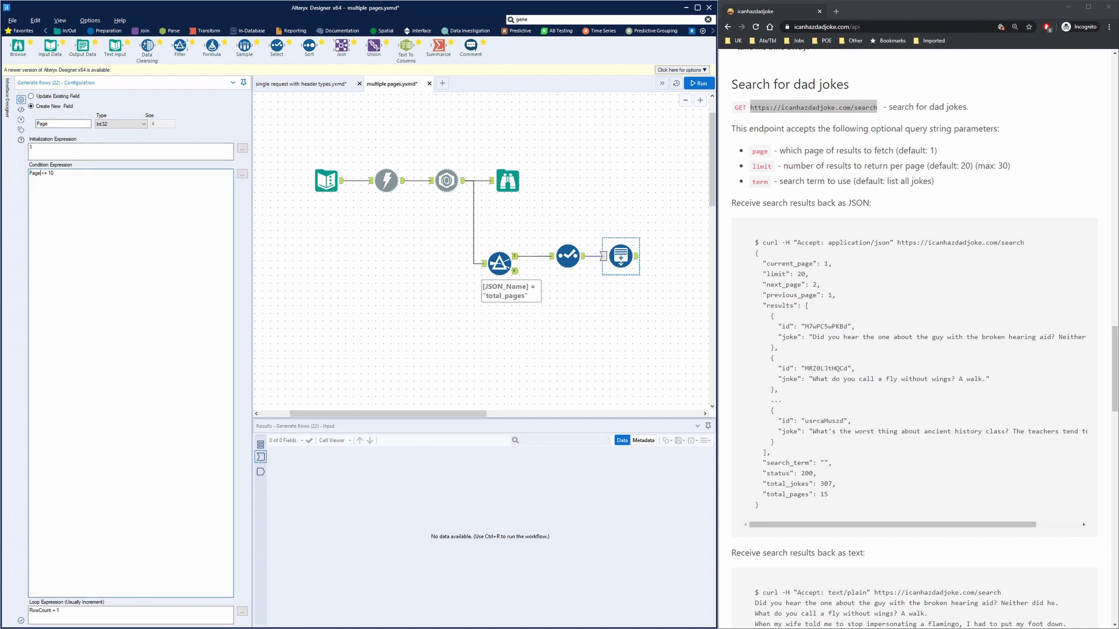
double_click(50, 174)
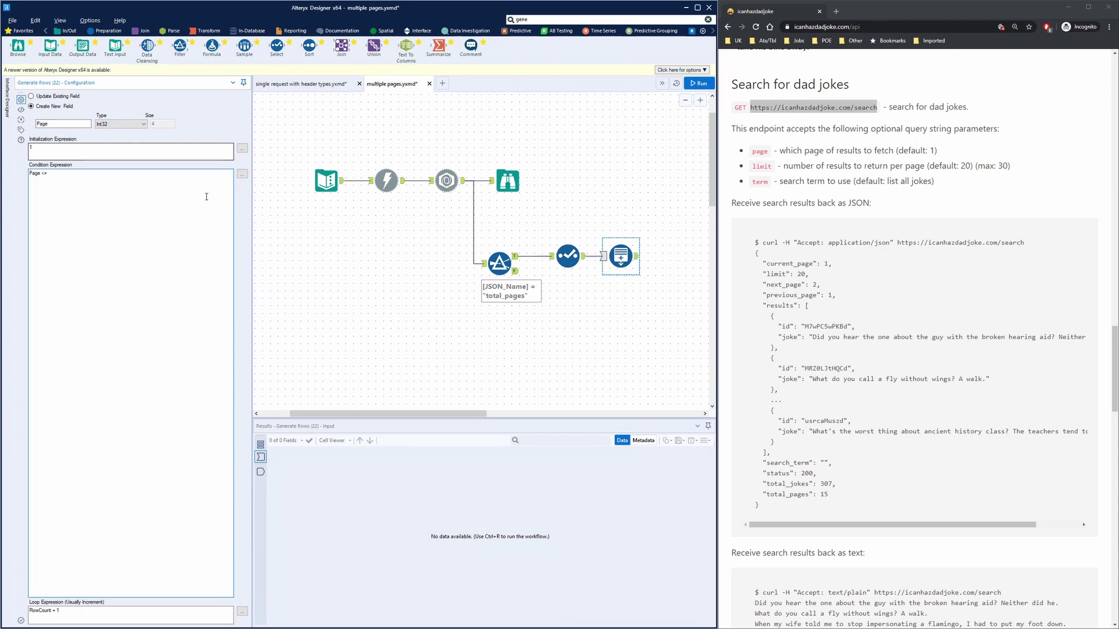
left_click(241, 173)
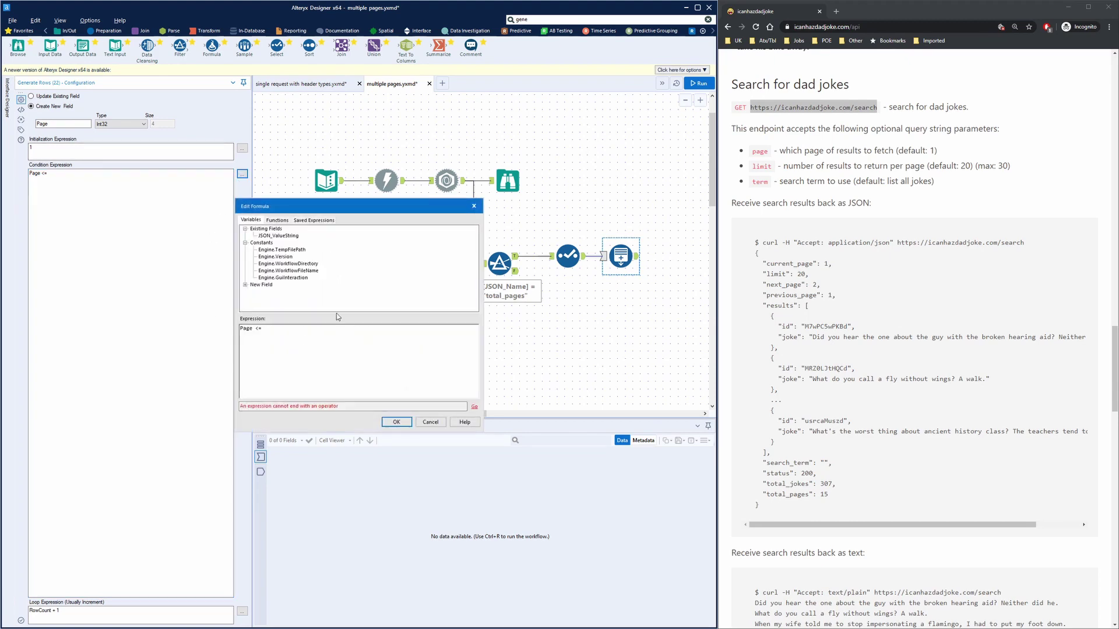
left_click(286, 236)
double_click(286, 236)
left_click_drag(296, 330, 239, 329)
key("ctrl+c")
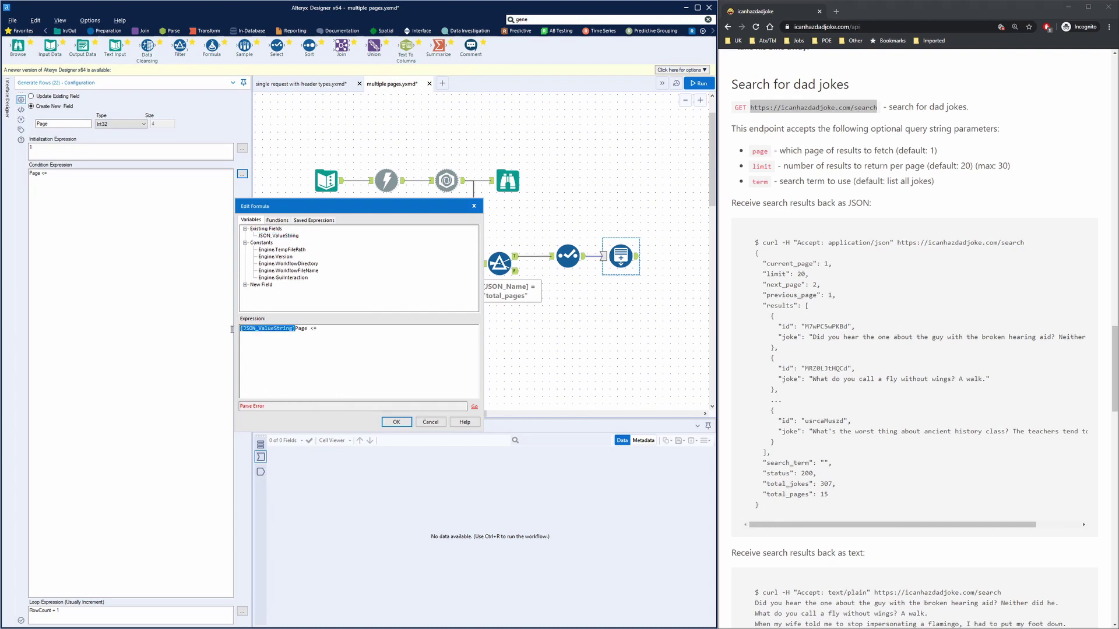
key("BackSpace")
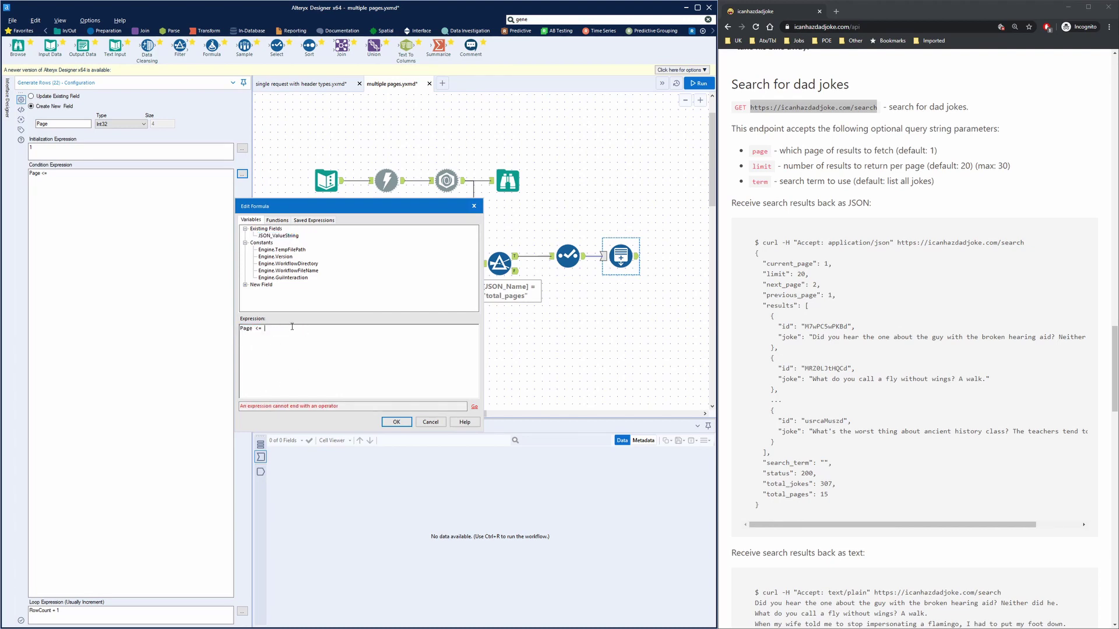
key("ctrl+v")
left_click(403, 423)
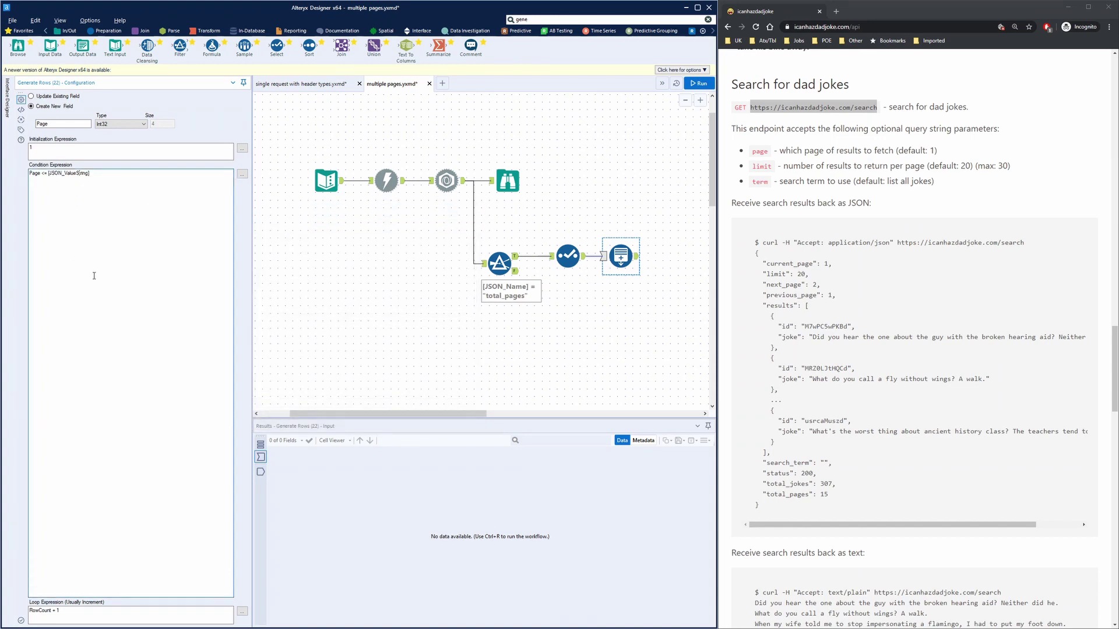
- Set the Generate Rows loop expression to Page + 1
left_click(53, 610)
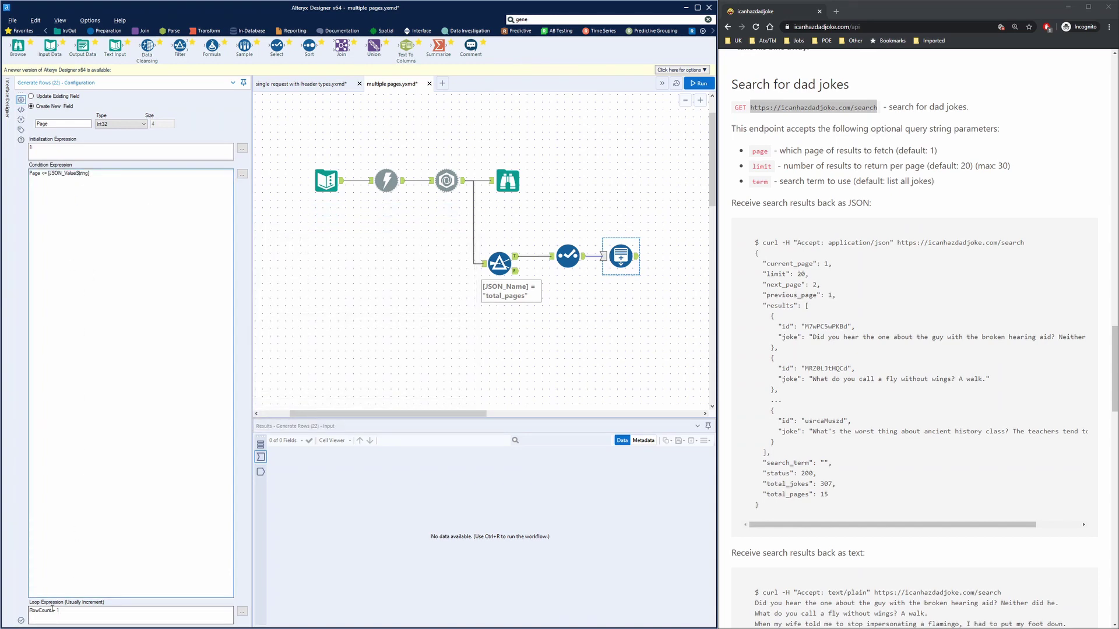
double_click(52, 610)
type("Page")
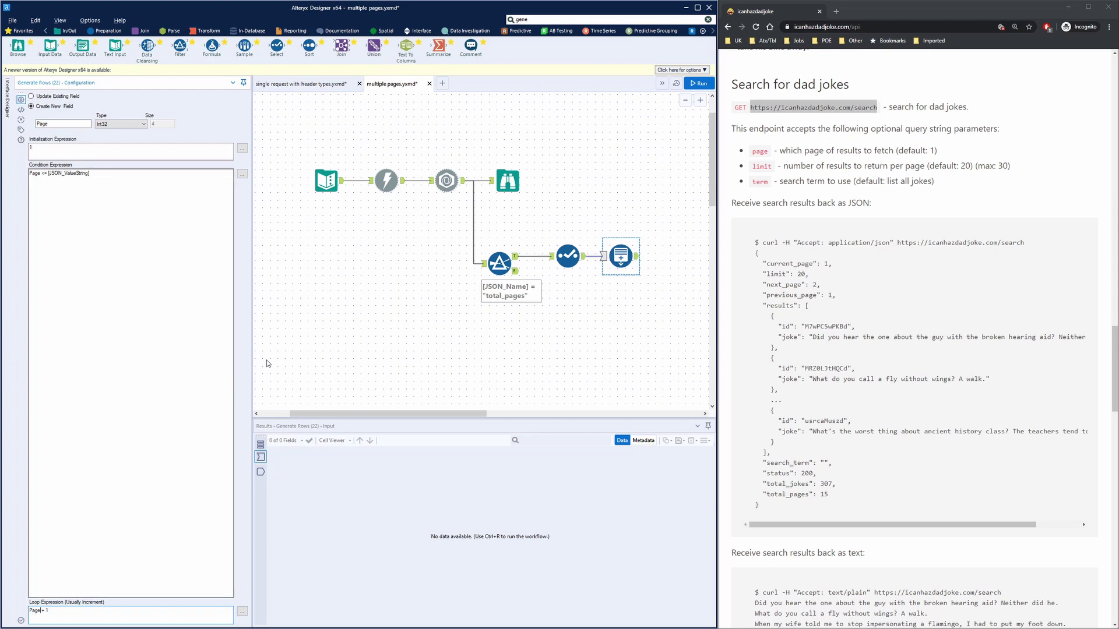
- Run the workflow and check the Page values in the Generate Rows output
left_click_drag(467, 414, 520, 413)
key("ctrl+r")
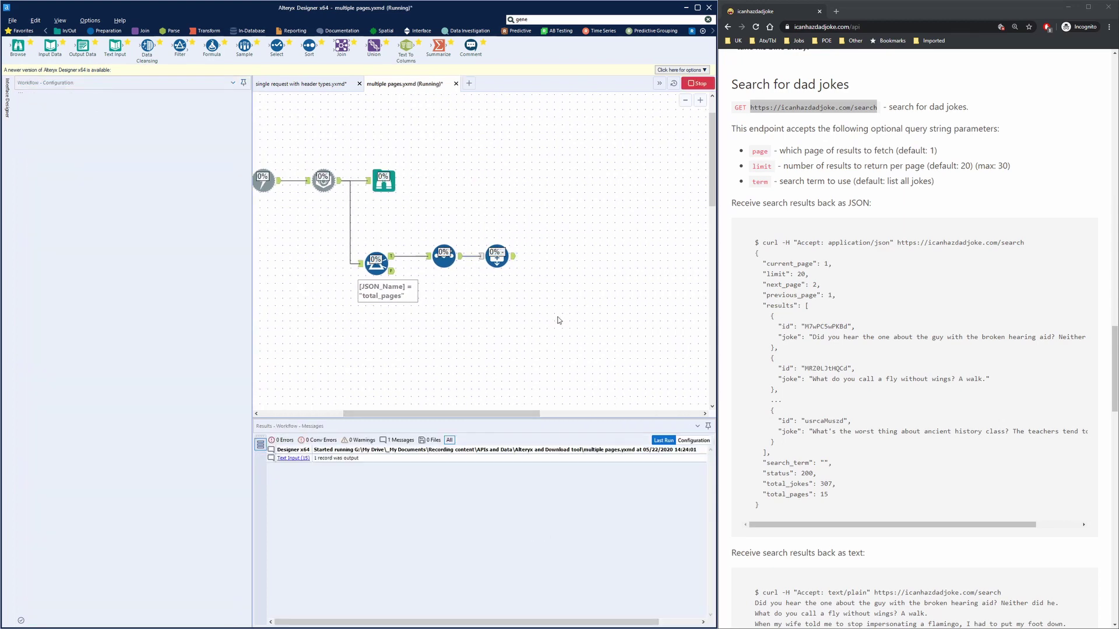
left_click(514, 257)
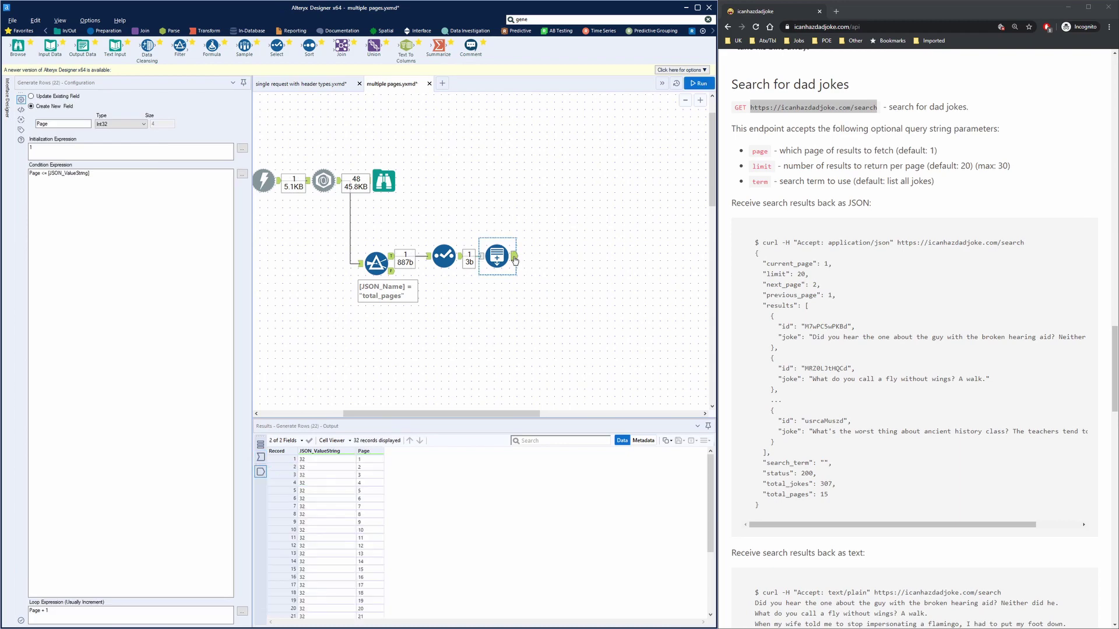
left_click(372, 468)
left_click(373, 477)
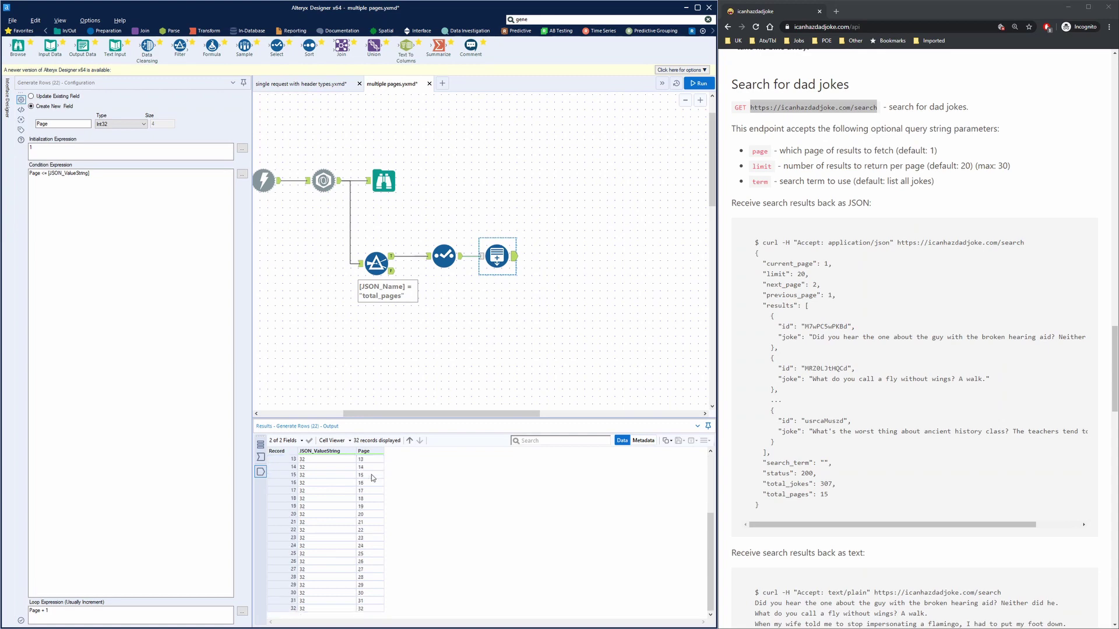
- Duplicate the Text Input tool and place the copy above the Generate Rows tool
left_click_drag(453, 411, 409, 415)
left_click(311, 182)
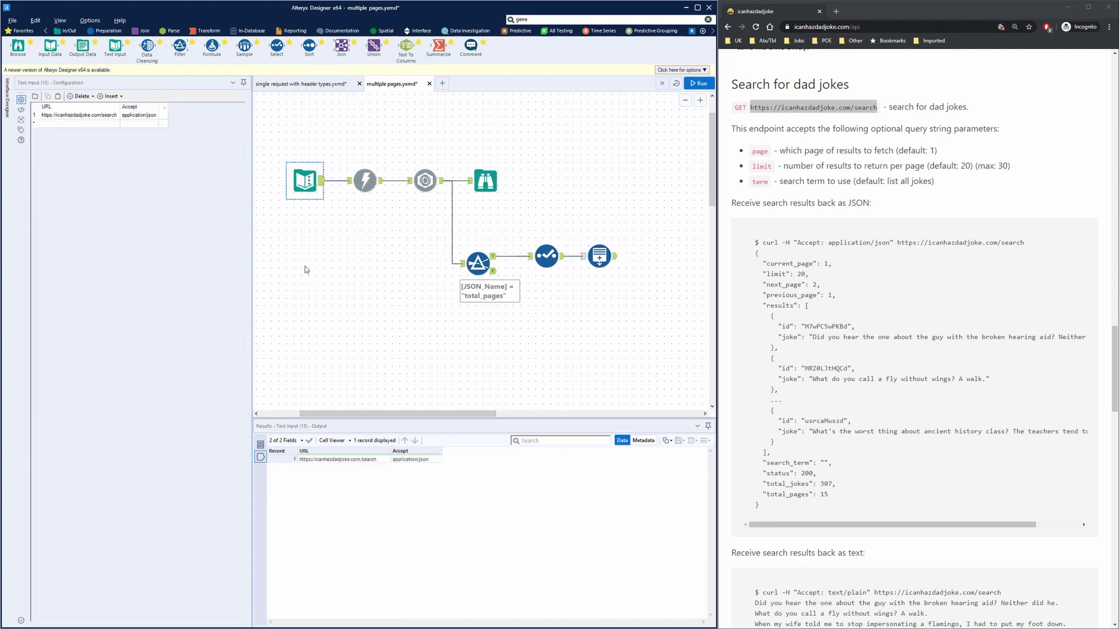
left_click(366, 261)
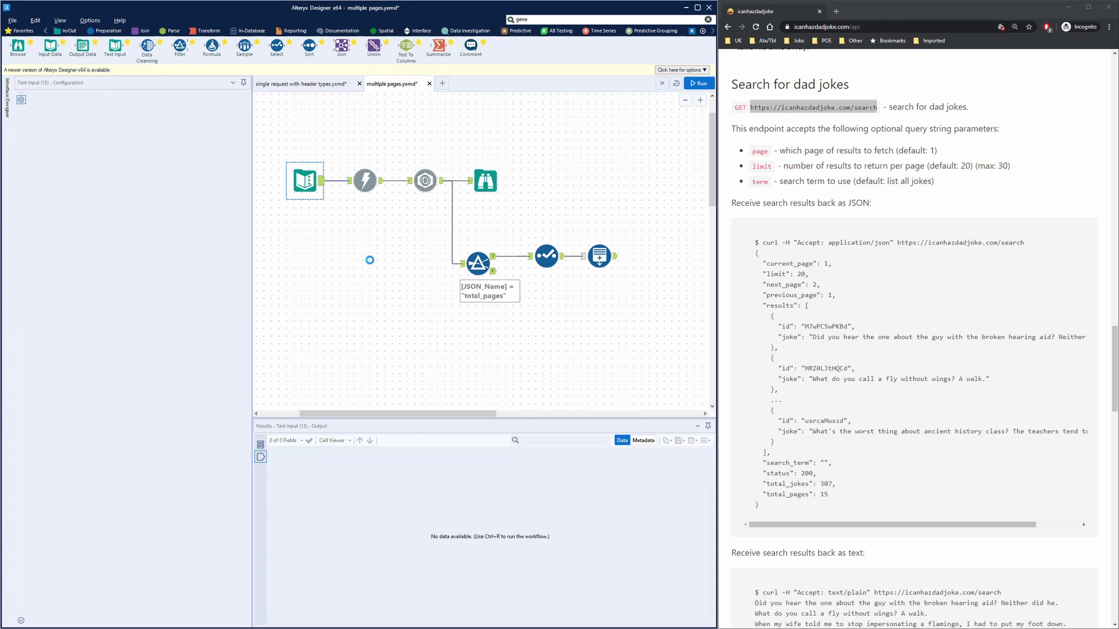
key("ctrl+v")
left_click_drag(337, 215, 598, 202)
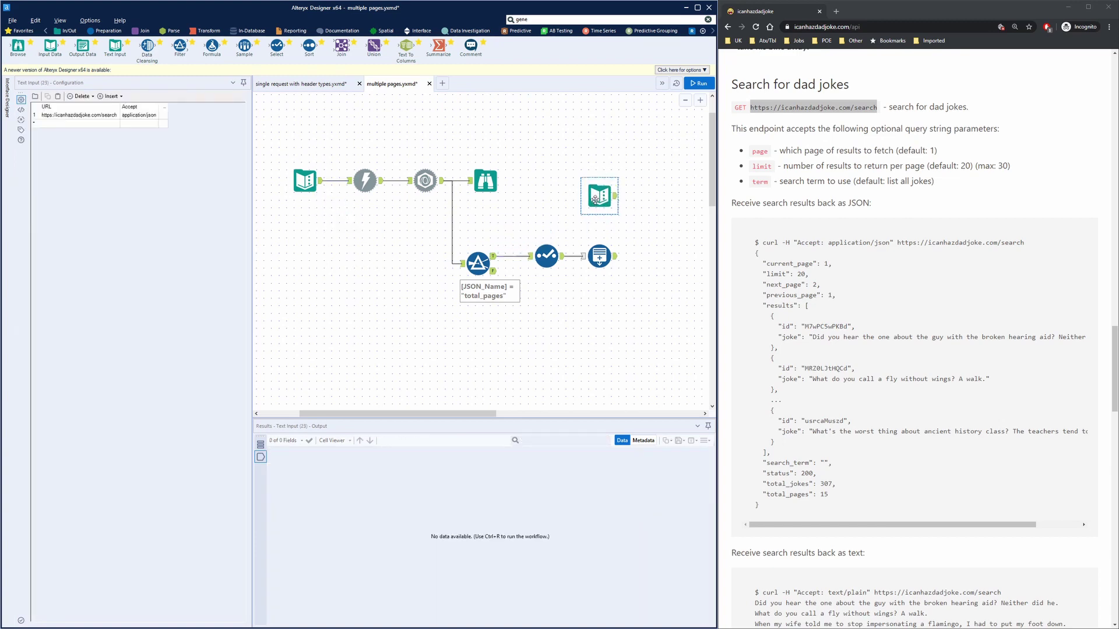
left_click_drag(485, 414, 536, 417)
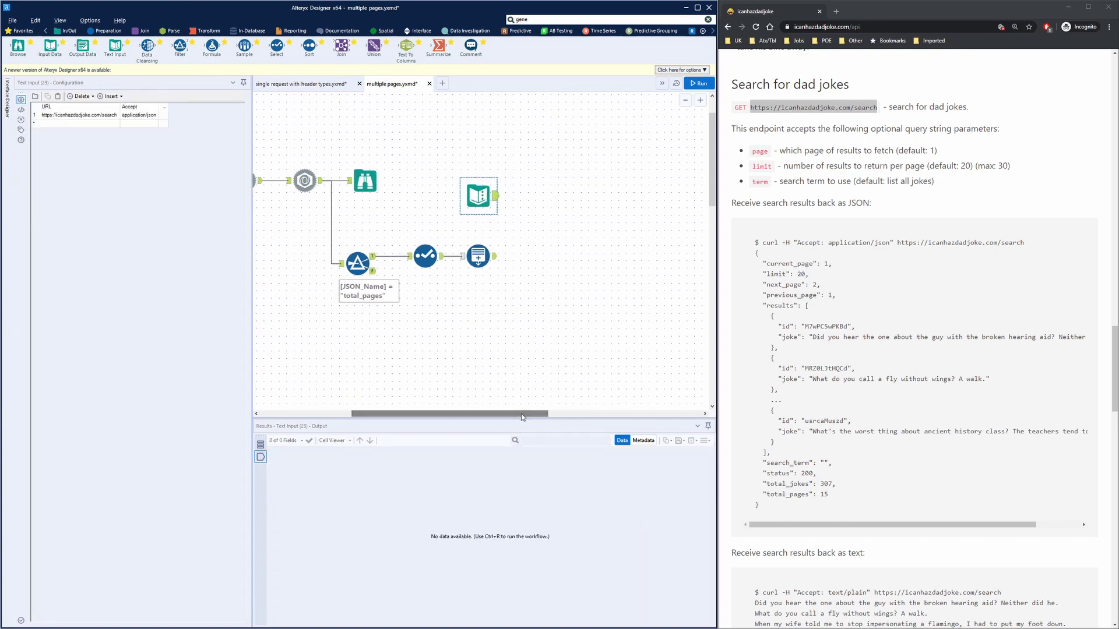
- Change the Accept value in the copied Text Input to text/plain, following the accepted headers in the API documentation
double_click(141, 117)
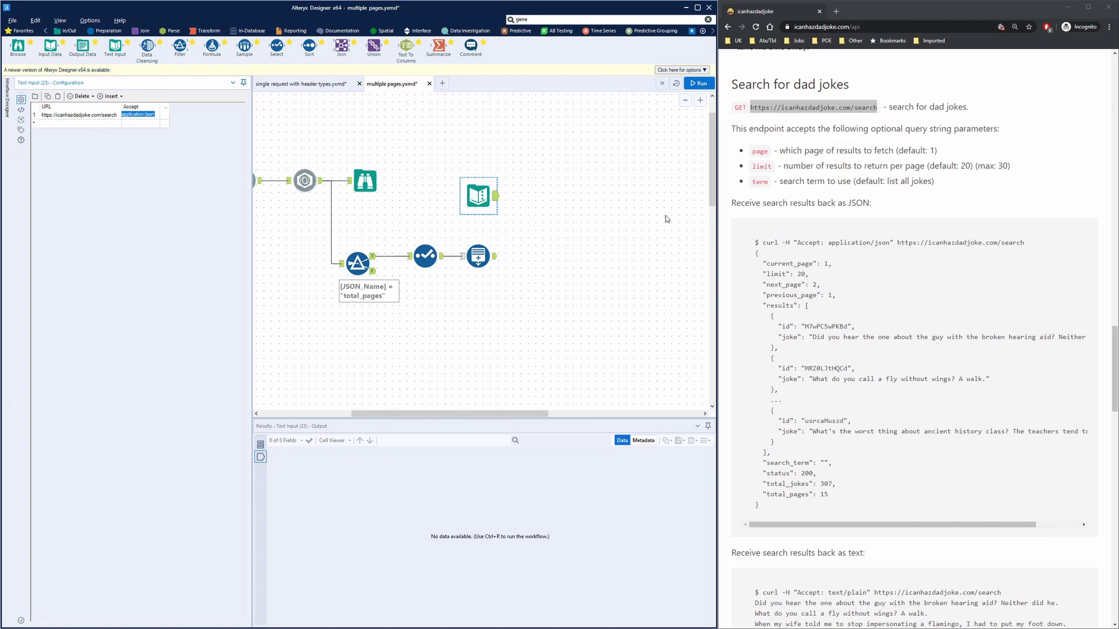
scroll(837, 306, "up", 15)
scroll(837, 305, "up", 9)
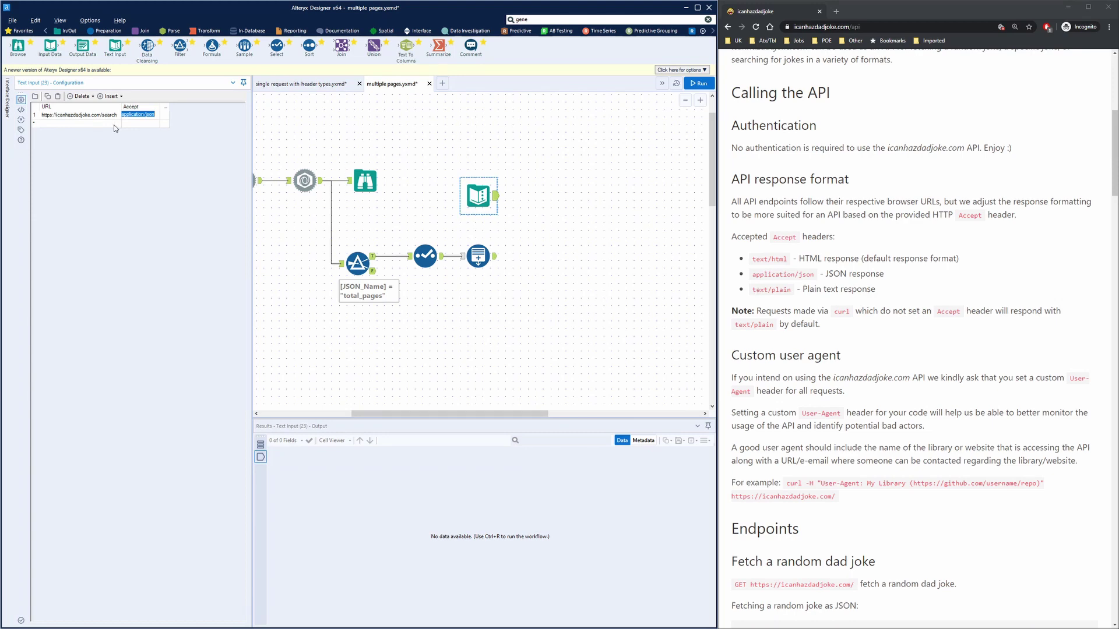
type("text/plain")
left_click(524, 275)
key("ctrl+r")
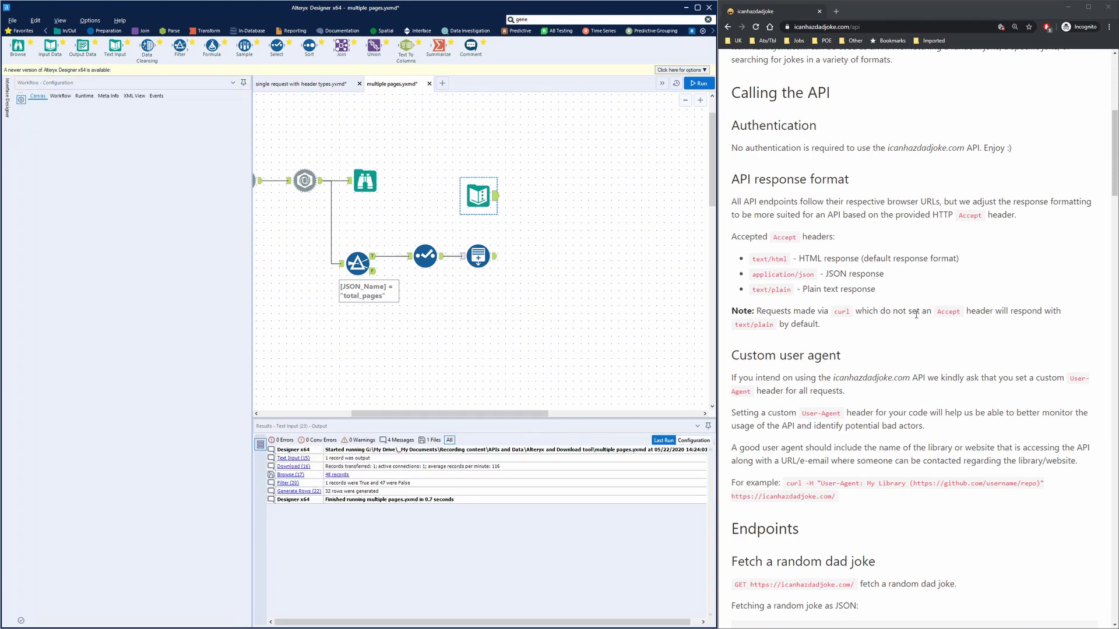
- Review the search endpoint's page parameter in the API documentation and the outputs of Generate Rows and the copied Text Input
scroll(905, 315, "down", 9)
scroll(905, 316, "down", 8)
scroll(905, 315, "down", 4)
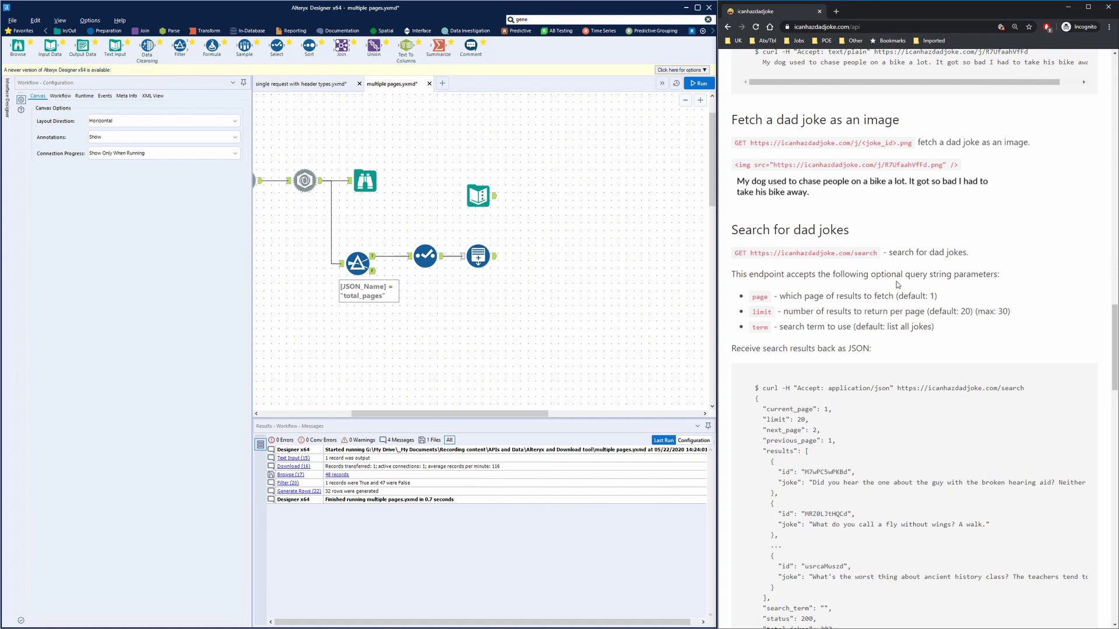
left_click_drag(752, 297, 944, 298)
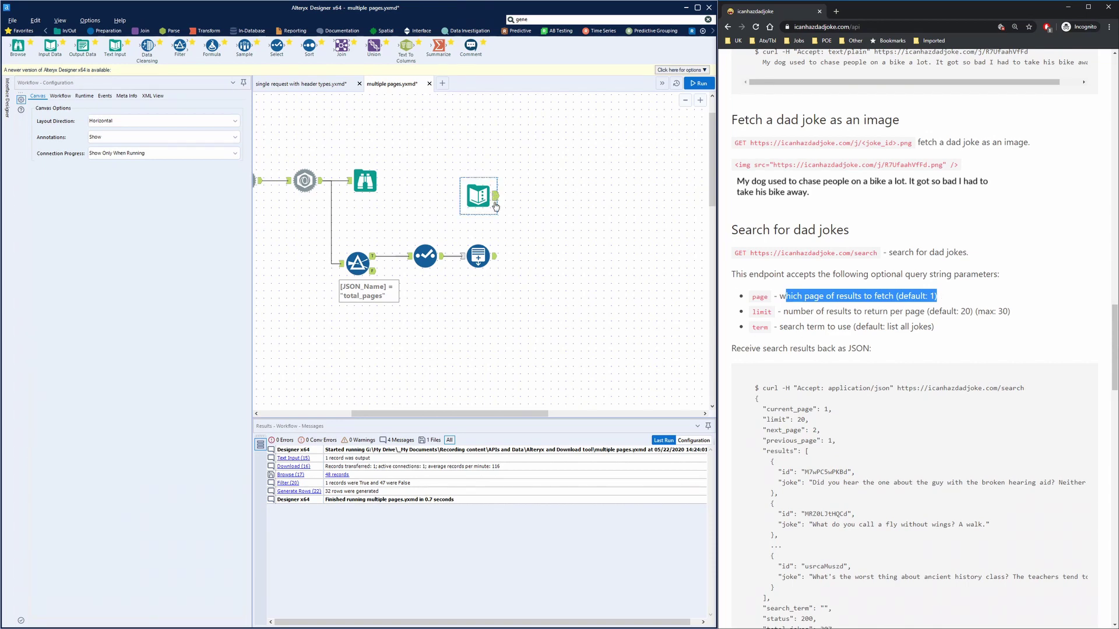
left_click(492, 256)
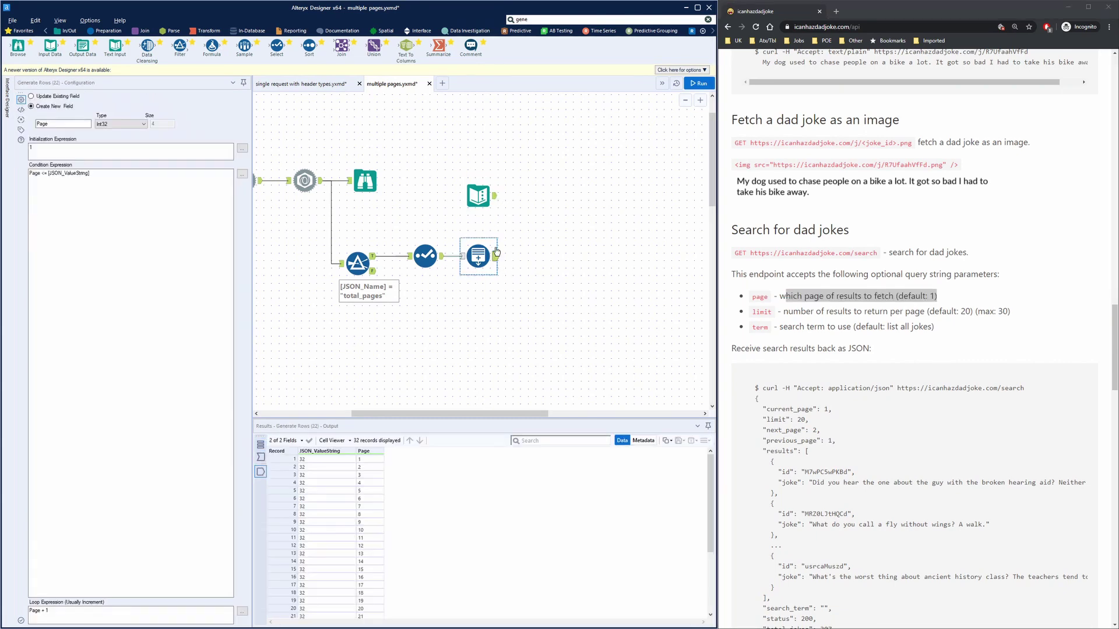
left_click(494, 196)
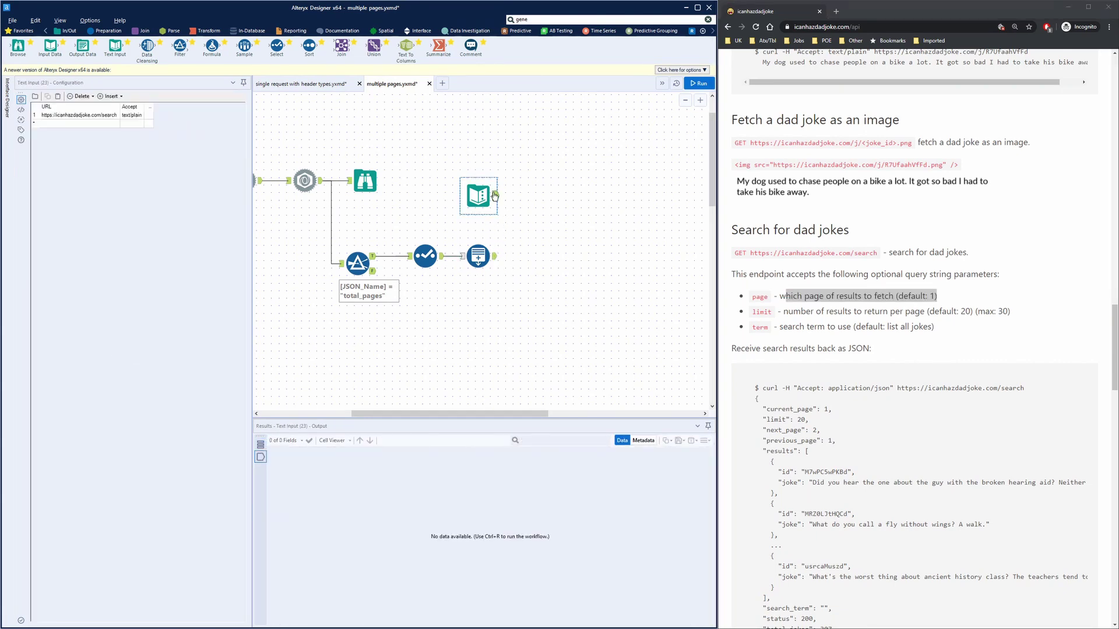
- Add an Append Fields tool with the copied Text Input as target and the Generate Rows output as source
left_click(546, 17)
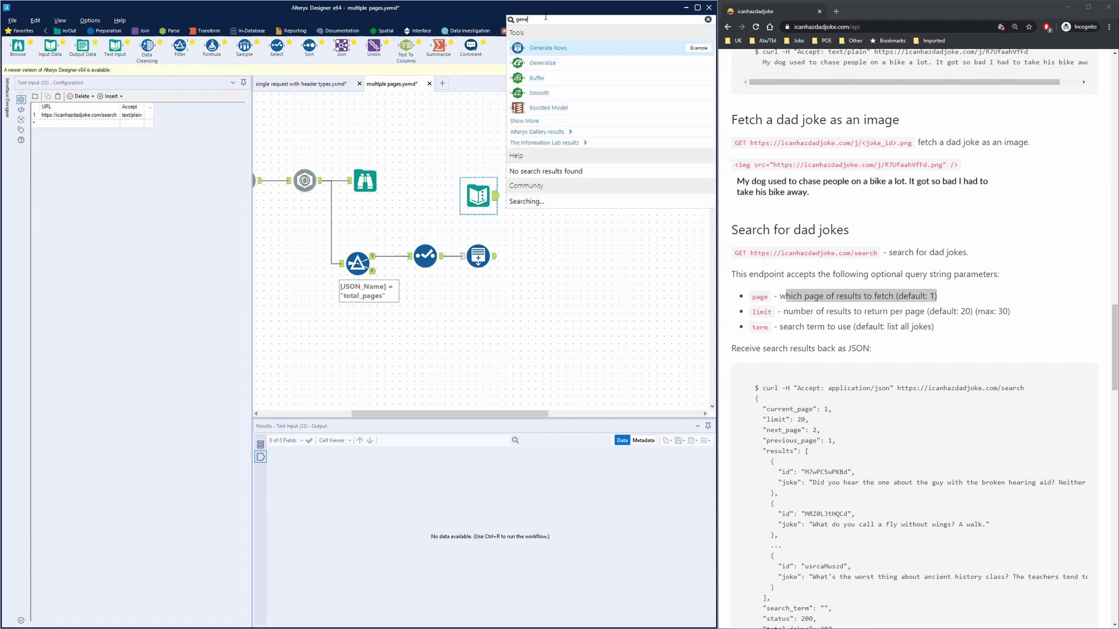
type("app")
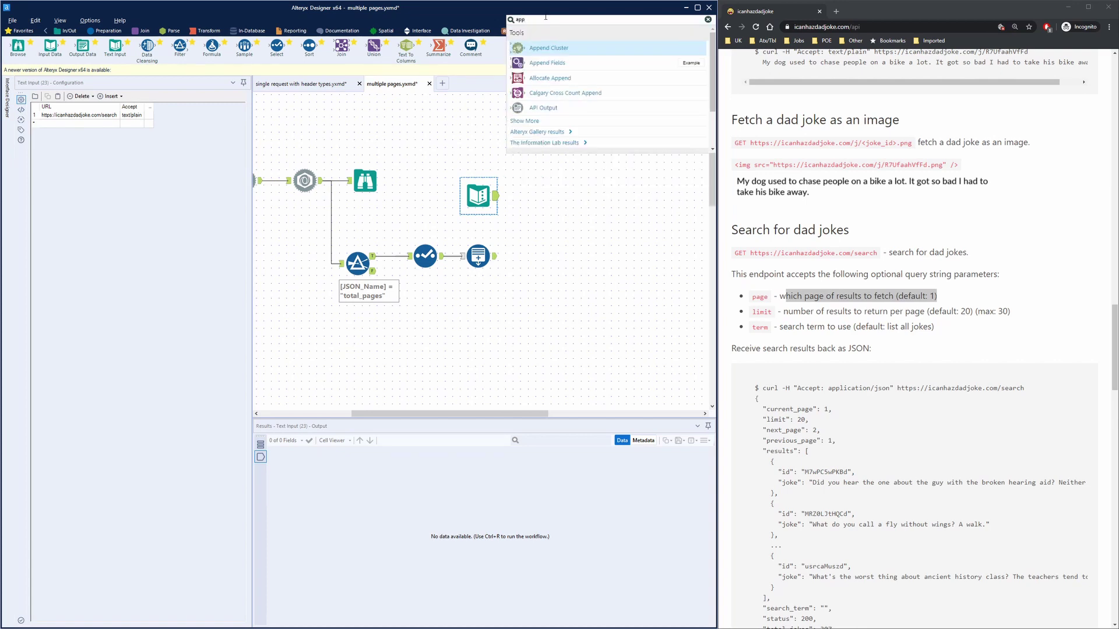
left_click_drag(532, 62, 537, 204)
left_click_drag(495, 257, 521, 211)
left_click(543, 201)
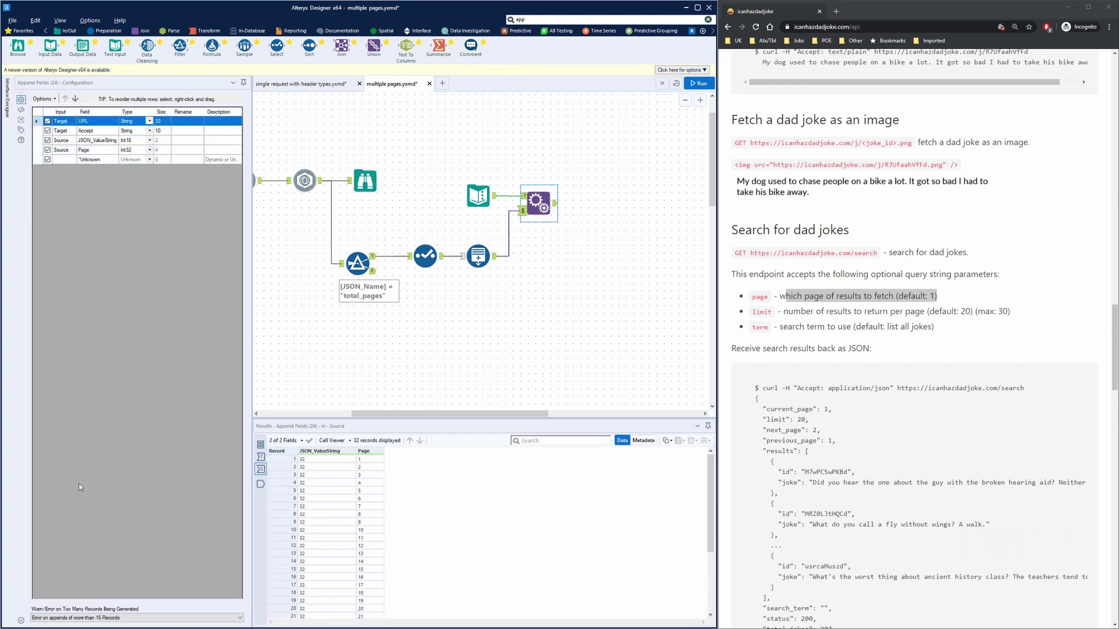
- Set the Append Fields tool to Allow All Appends and run the workflow
left_click(80, 619)
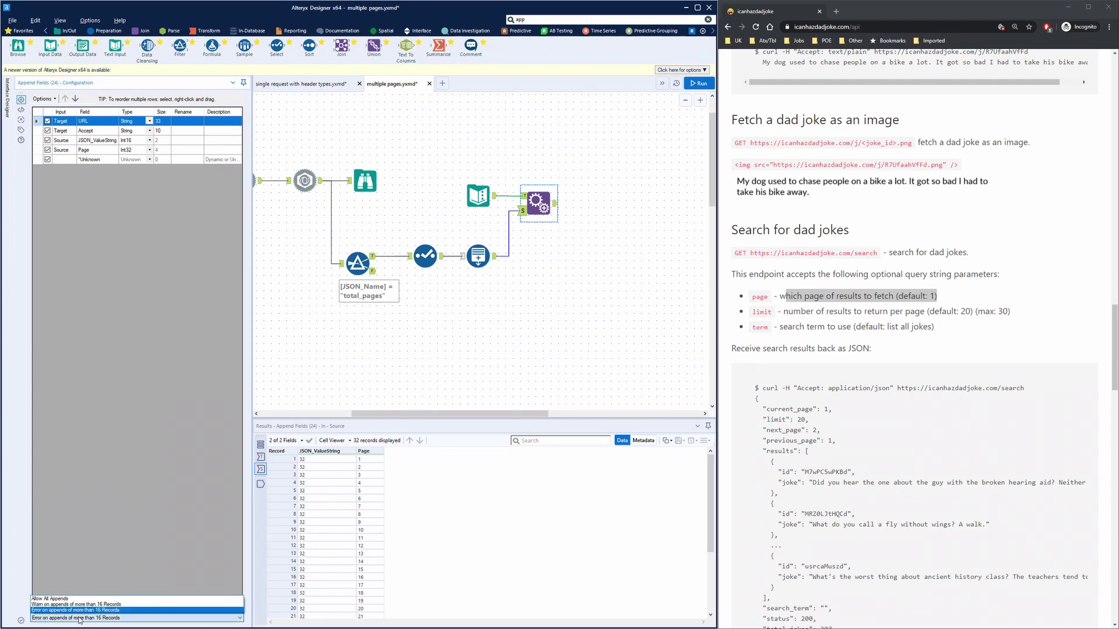
left_click(80, 599)
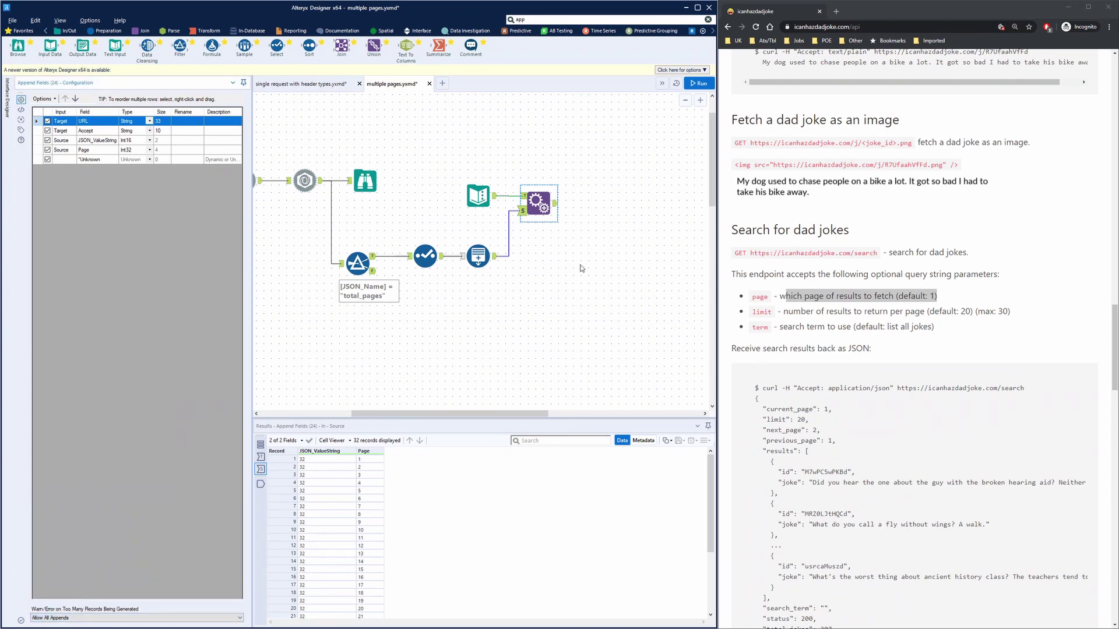
key("ctrl+r")
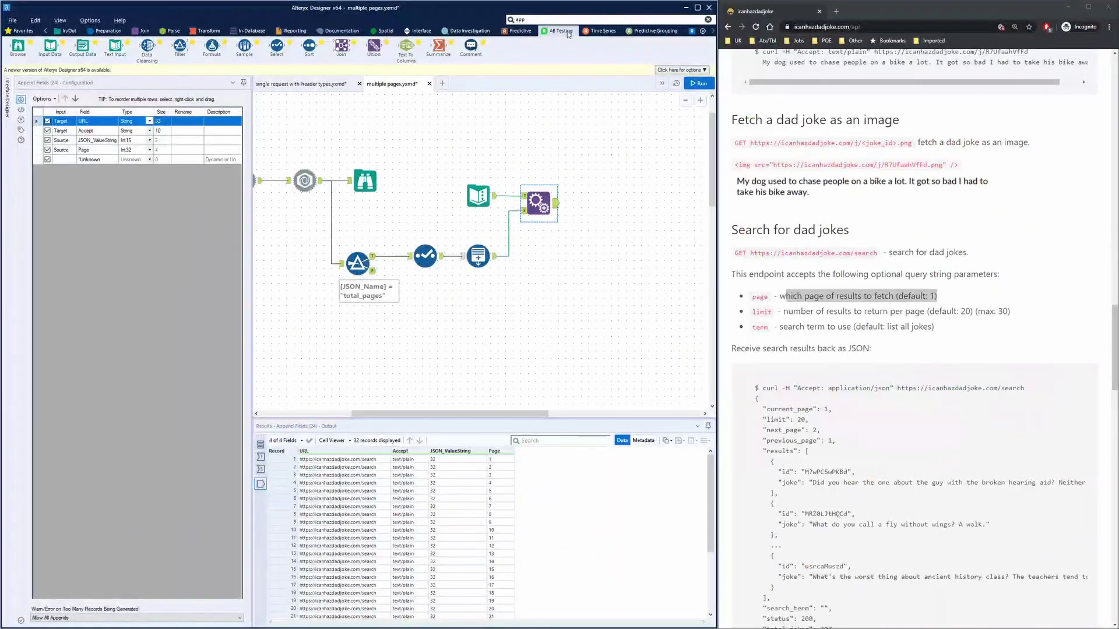
- Add a Formula tool after Append Fields and create a new output column named New URL
left_click(559, 22)
type("form")
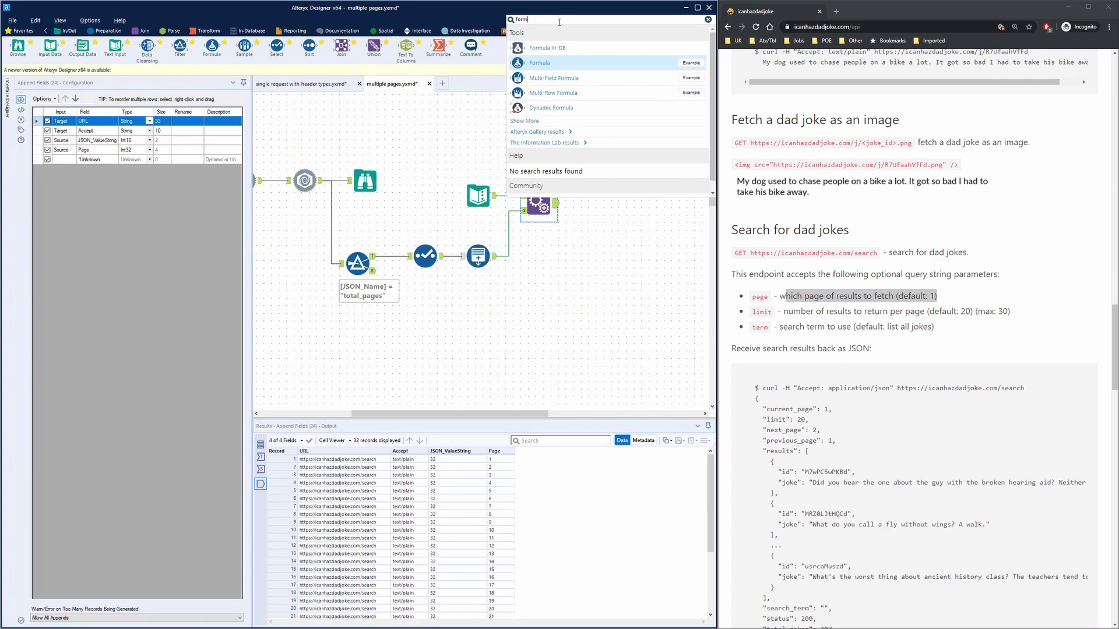
left_click_drag(540, 62, 620, 218)
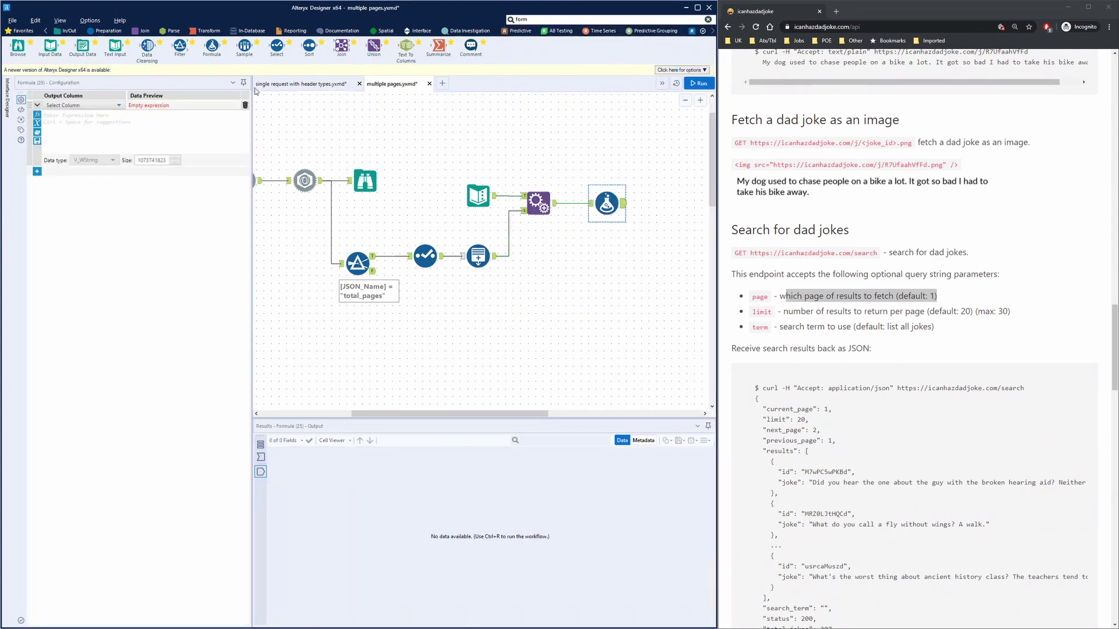
left_click(96, 106)
left_click(92, 115)
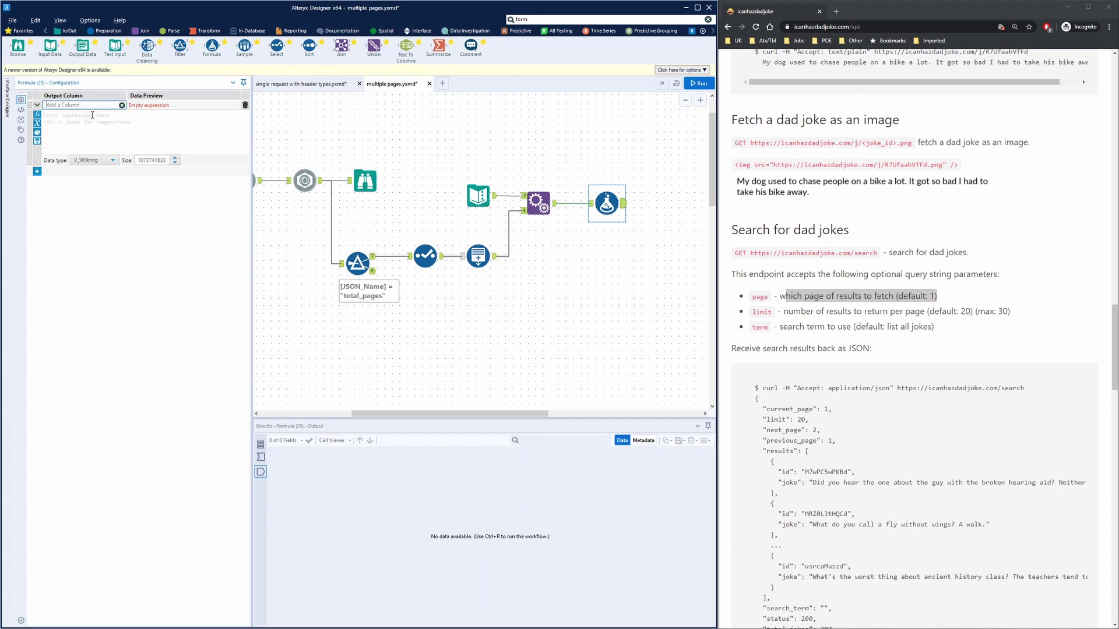
type("New URL")
- Start the New URL expression with [URL]+"?page="+, using the page parameter name from the API documentation
left_click(84, 115)
type("url")
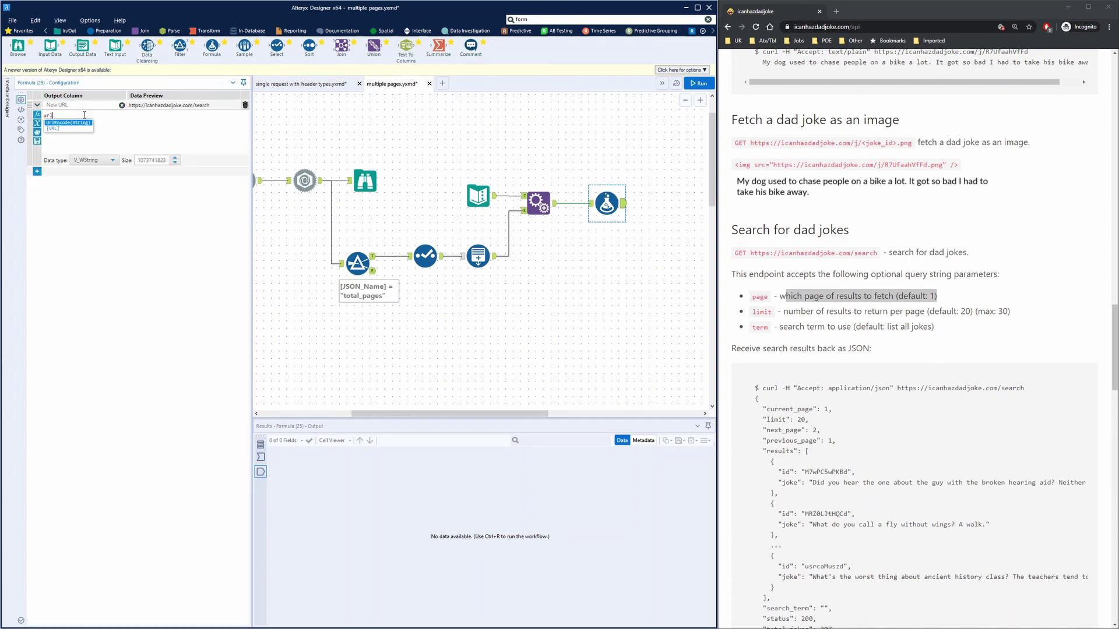
key("Down")
key("Return")
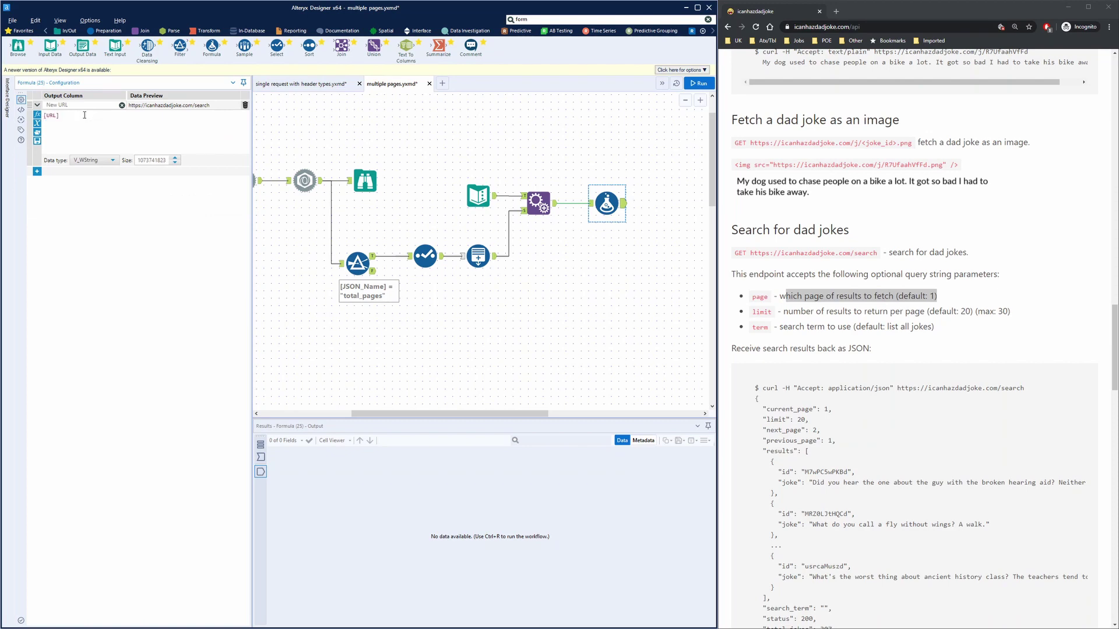
type("+\"\"")
left_click(1024, 389)
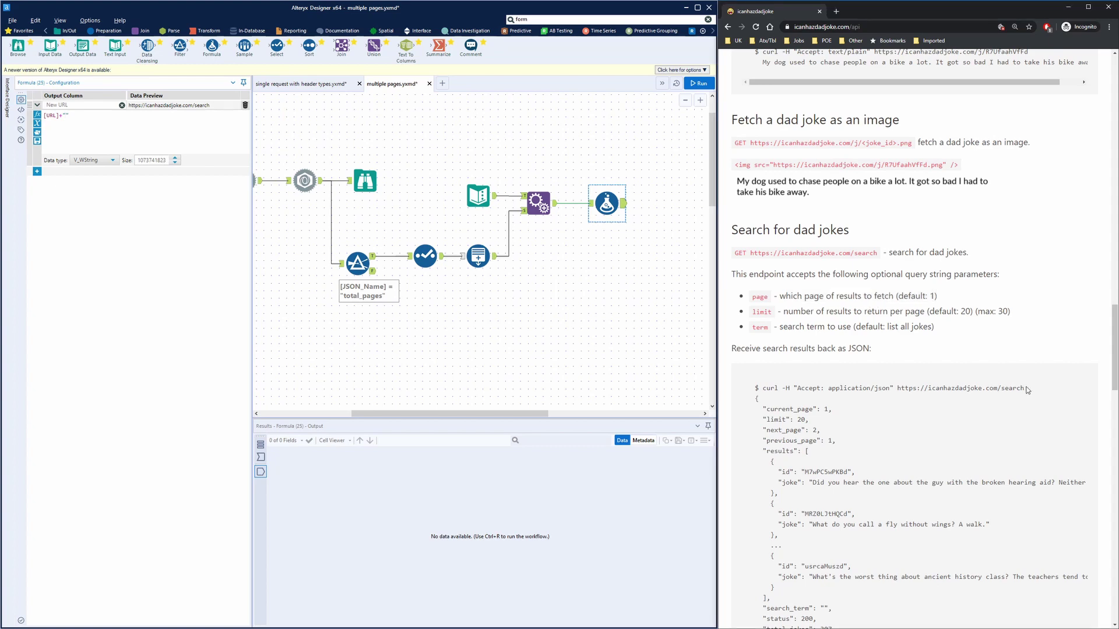
left_click_drag(1024, 388, 898, 387)
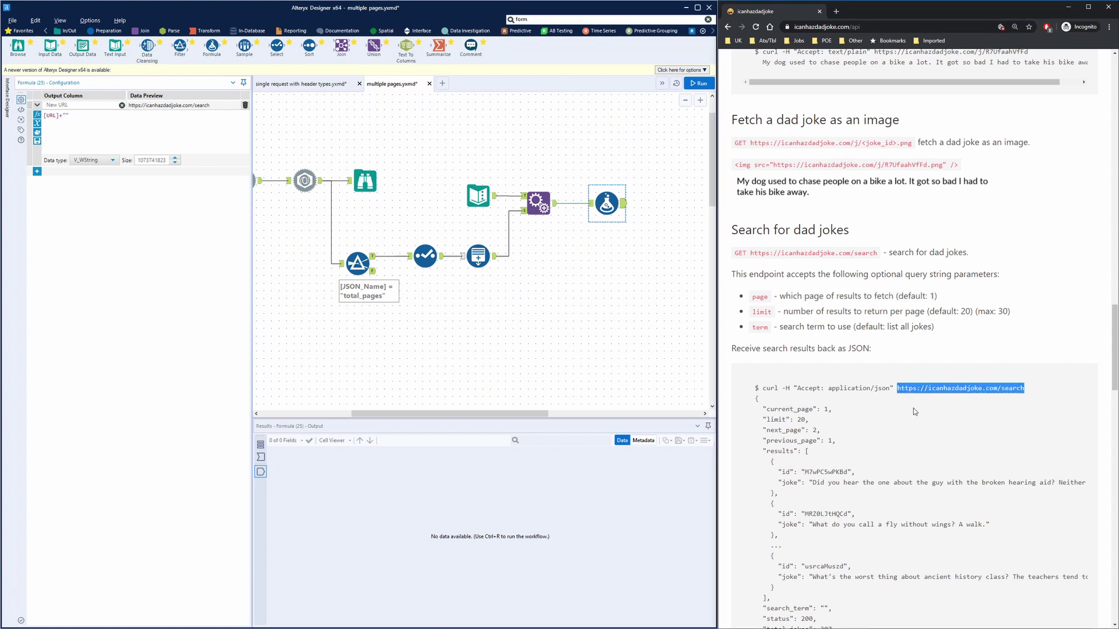
left_click(1026, 390)
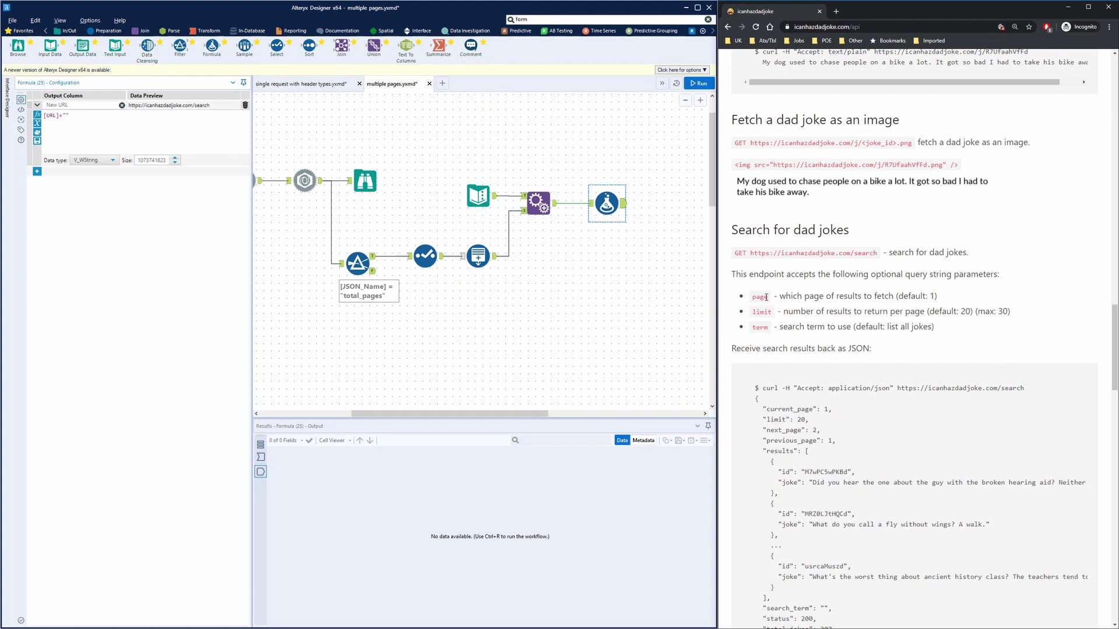
left_click_drag(764, 297, 755, 298)
left_click(69, 115)
scroll(70, 132, "up", 4)
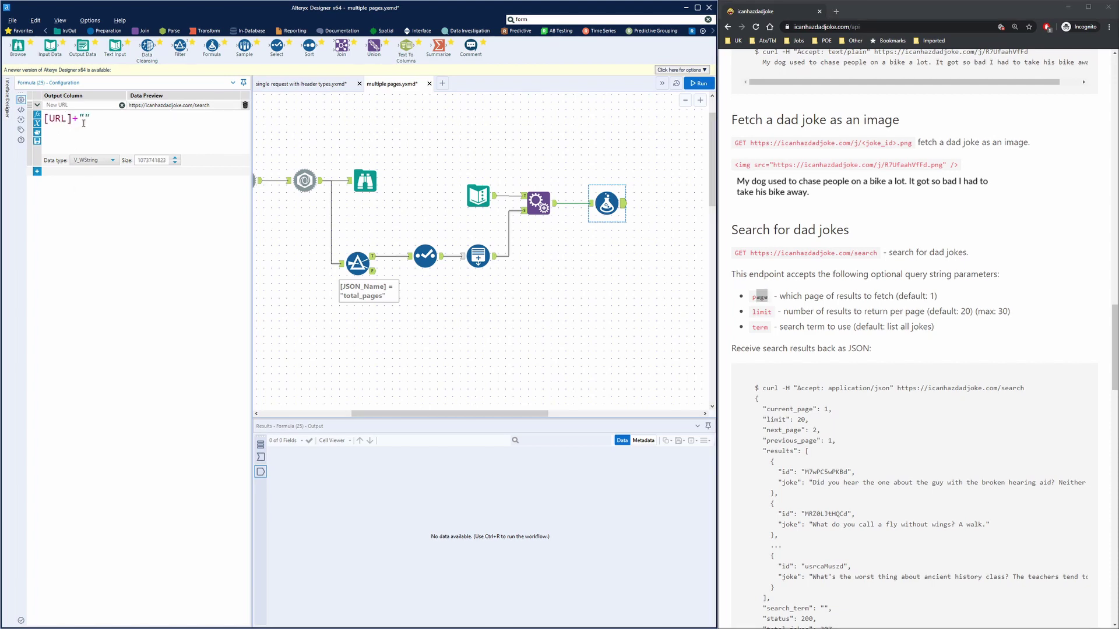
type("?page=")
key("End")
type("+")
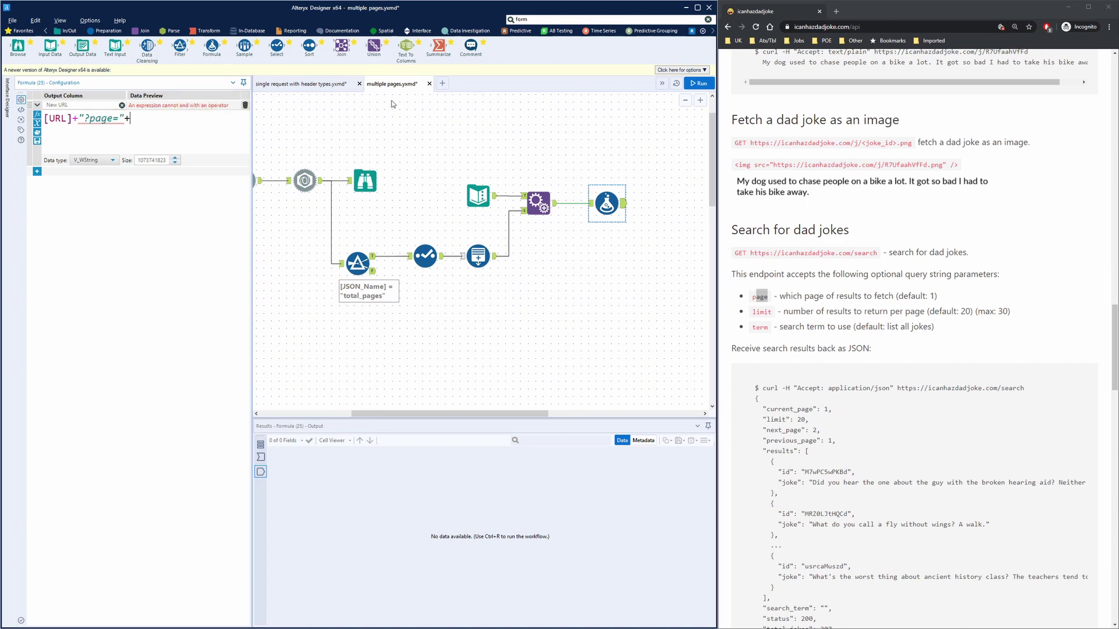
- Complete the New URL expression with ToString([Page]), removing the numDec argument from the function
type("tostring")
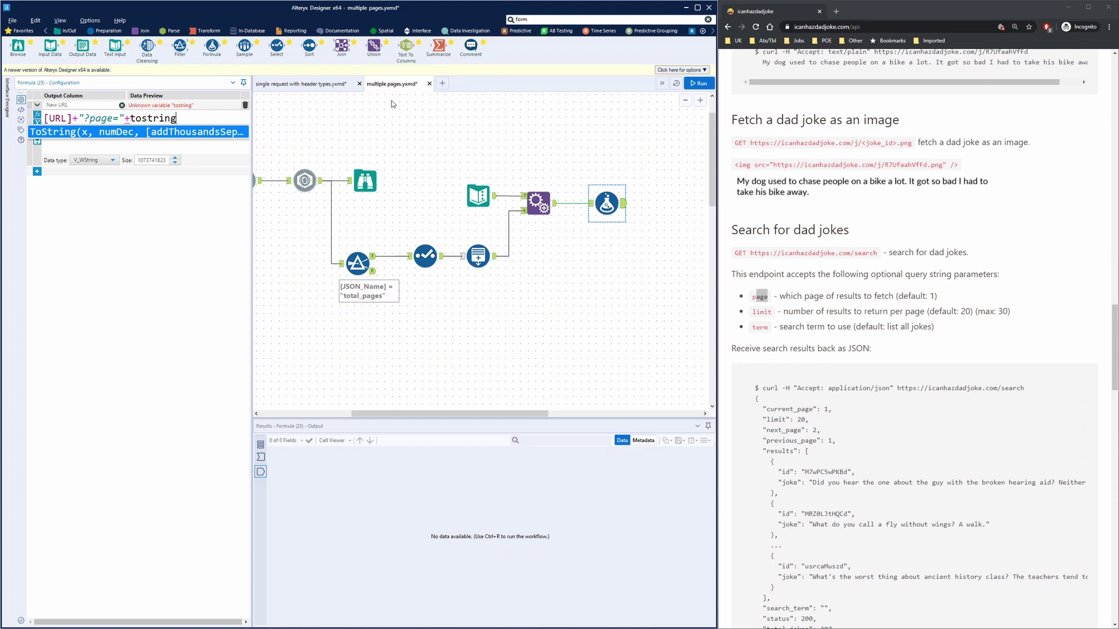
key("Return")
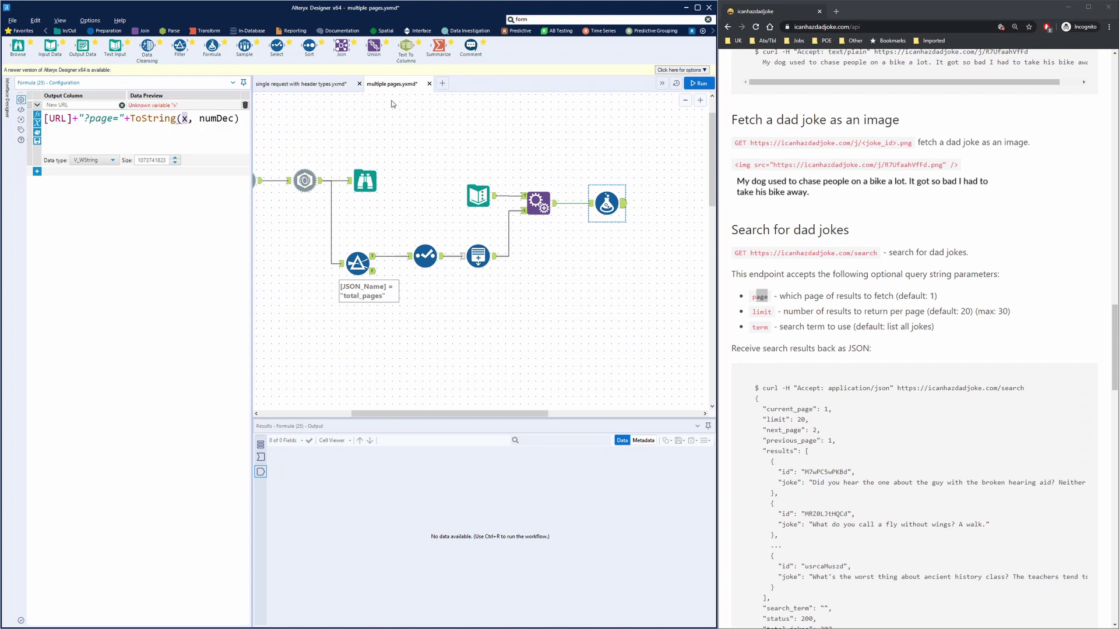
type("page")
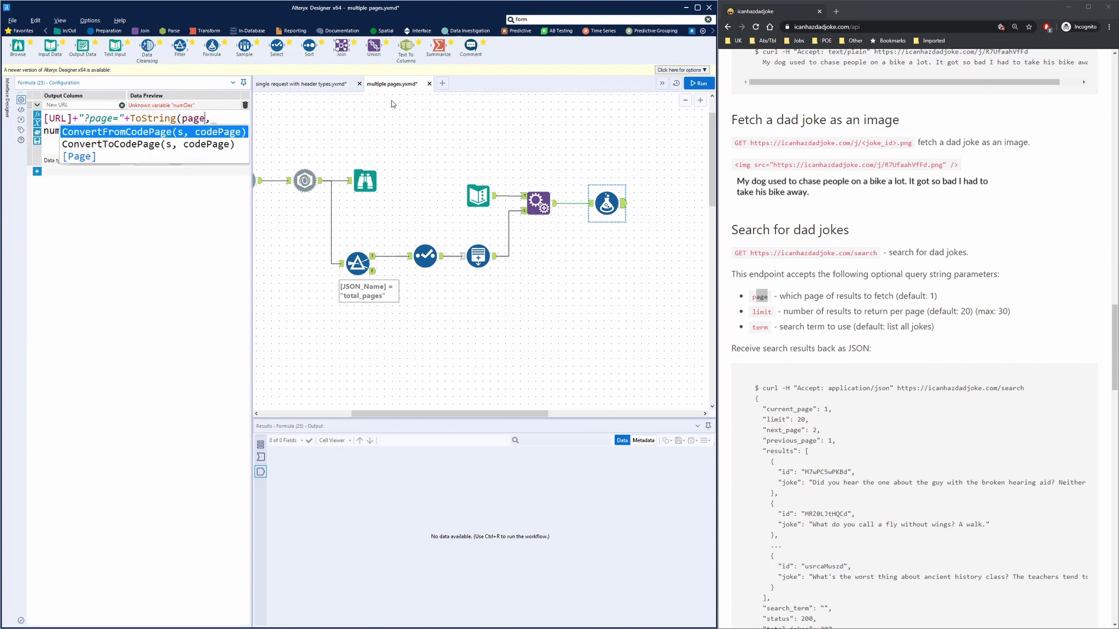
key("Return")
key("Delete")
key("Delete")
key("Delete")
key("Delete")
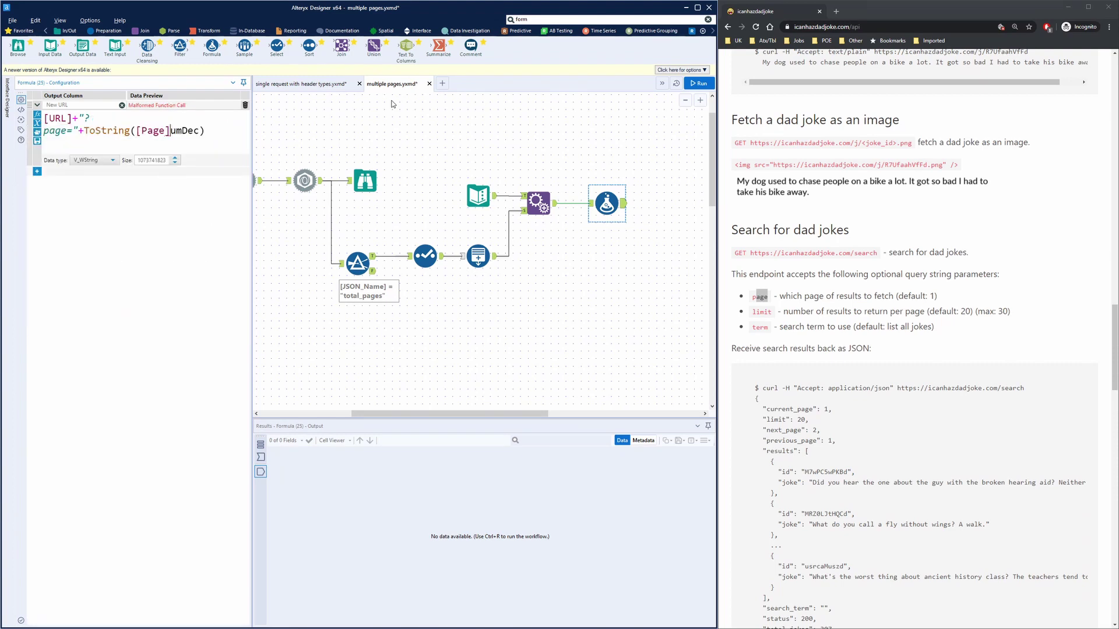
key("Delete")
key("Delete")
key("Delete")
key("Delete")
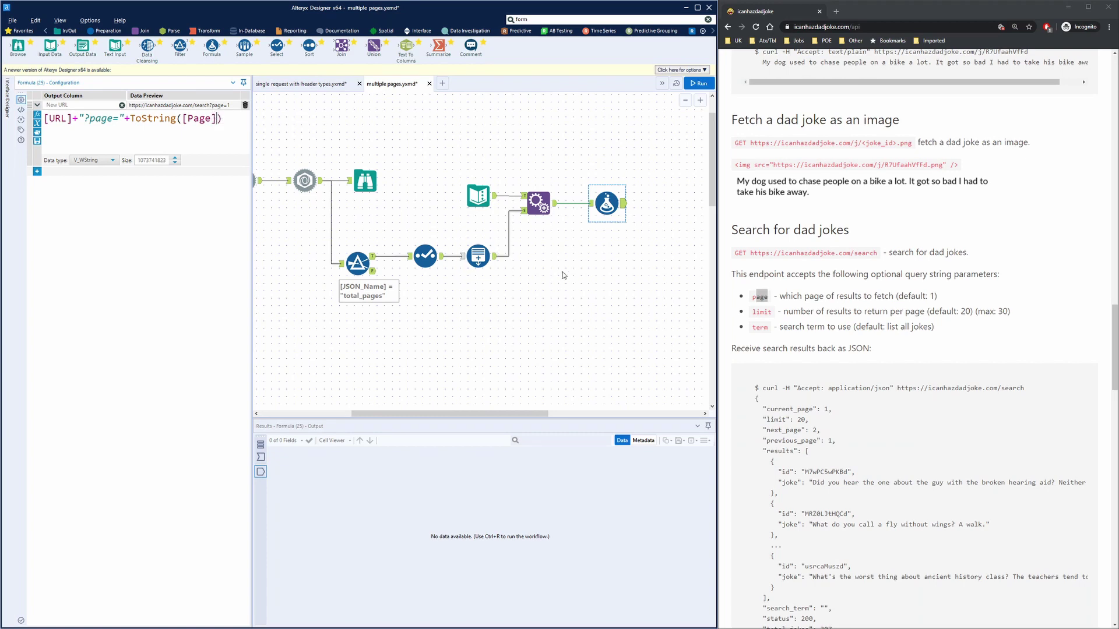
- Run the workflow and check the New URL values in the Formula output
key("ctrl+r")
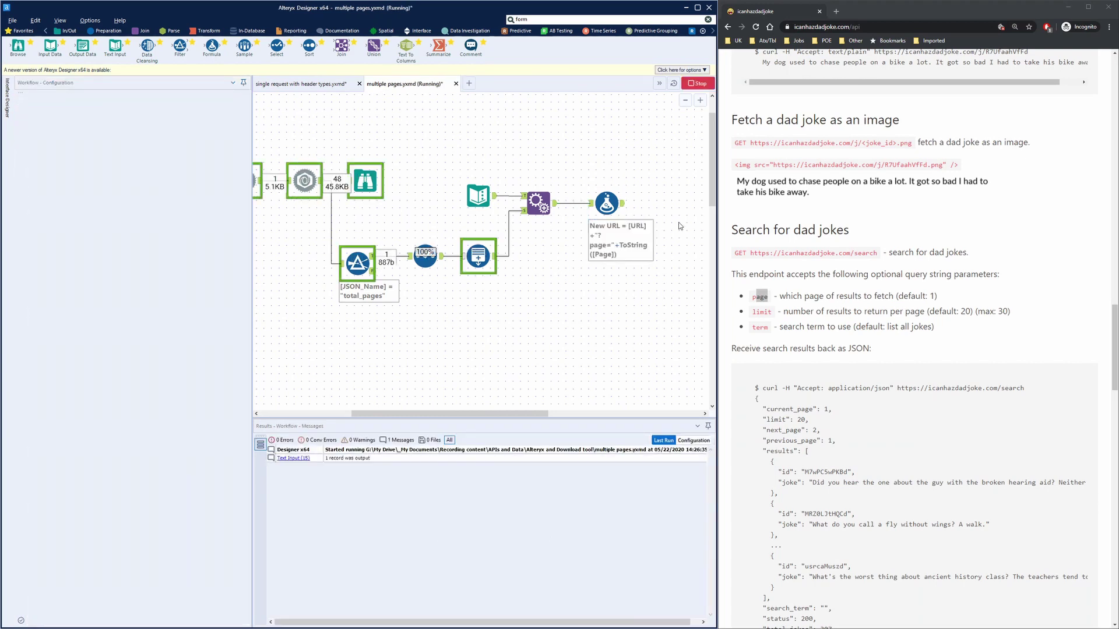
left_click(626, 208)
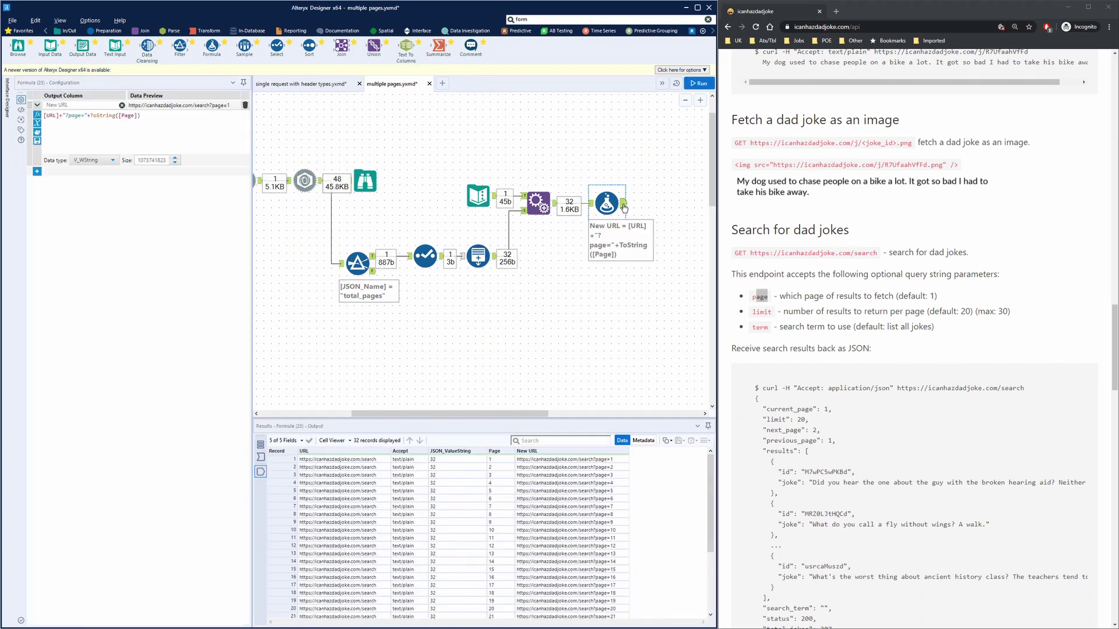
left_click(592, 460)
left_click(593, 537, "shift")
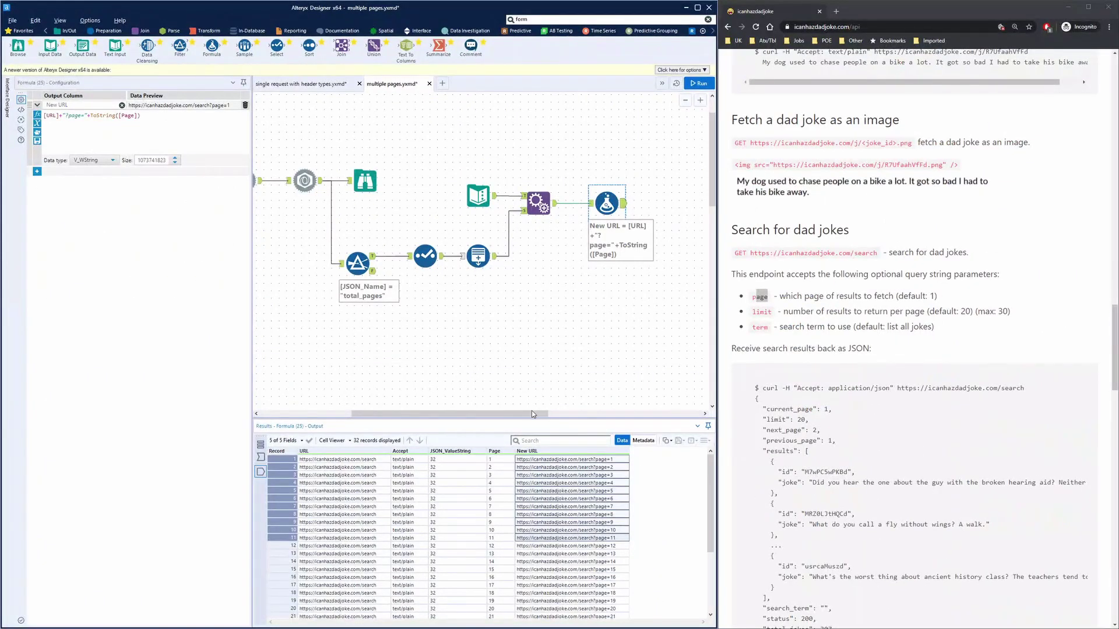
- Add a Download tool after the Formula tool
left_click_drag(531, 410, 618, 417)
left_click(509, 155)
key("ctrl+r")
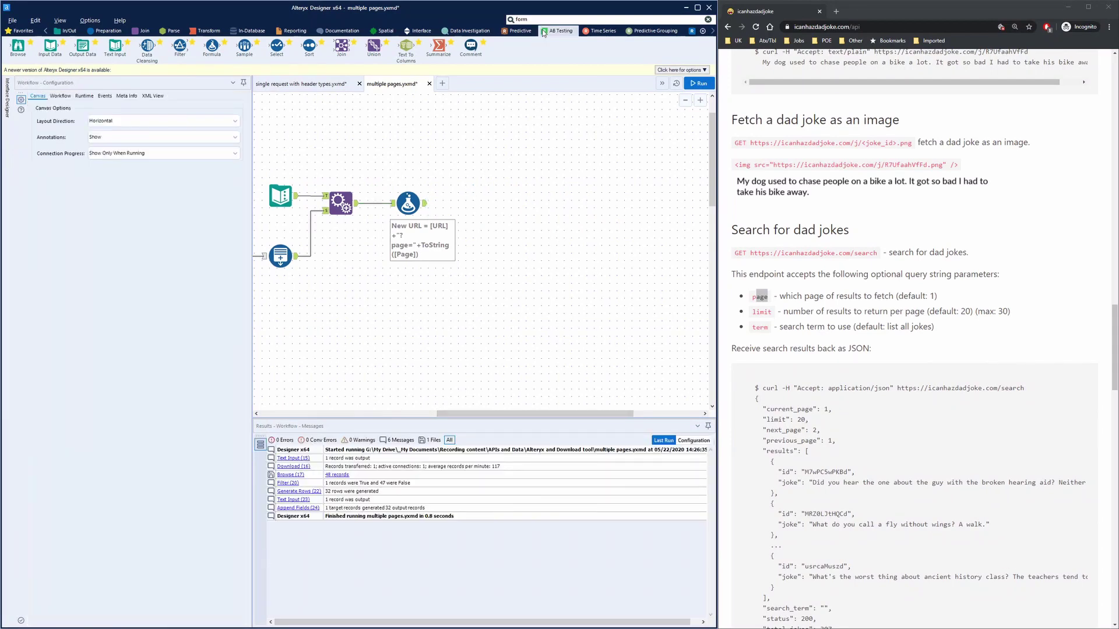
left_click(542, 19)
type("down")
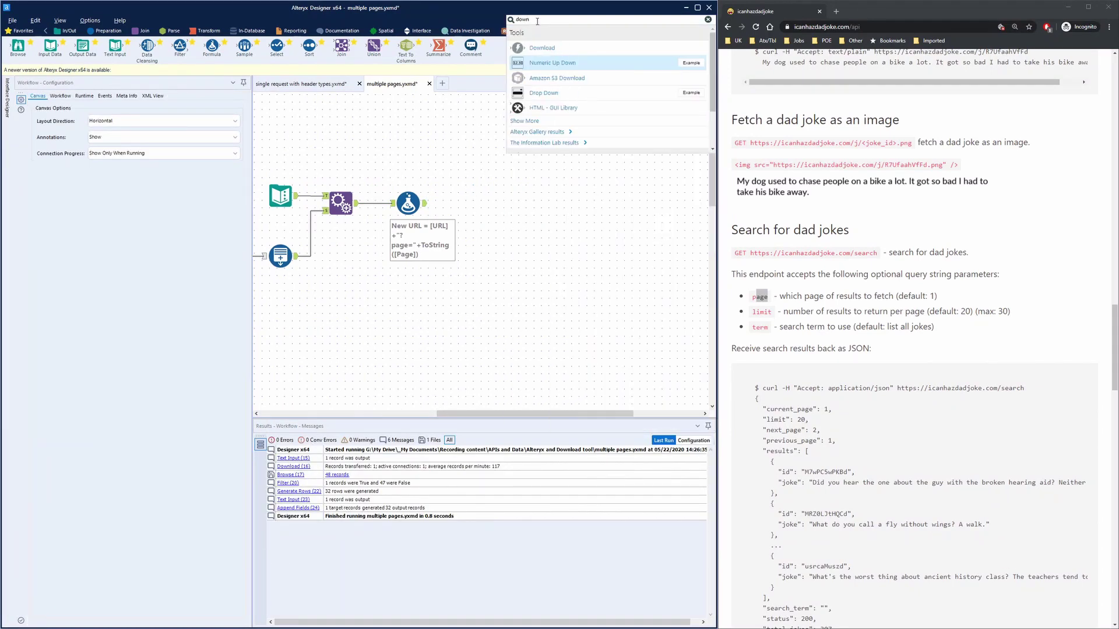
left_click_drag(542, 48, 476, 203)
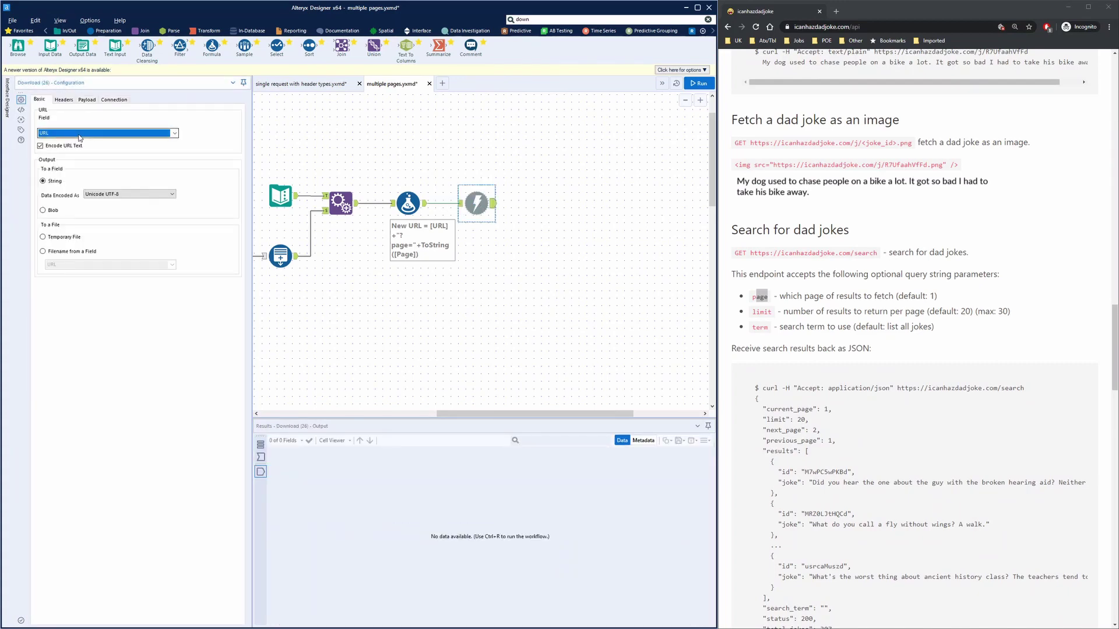
- Configure the Download tool to take its URL from the New URL field and send the Accept field as a header
left_click(80, 134)
left_click(78, 149)
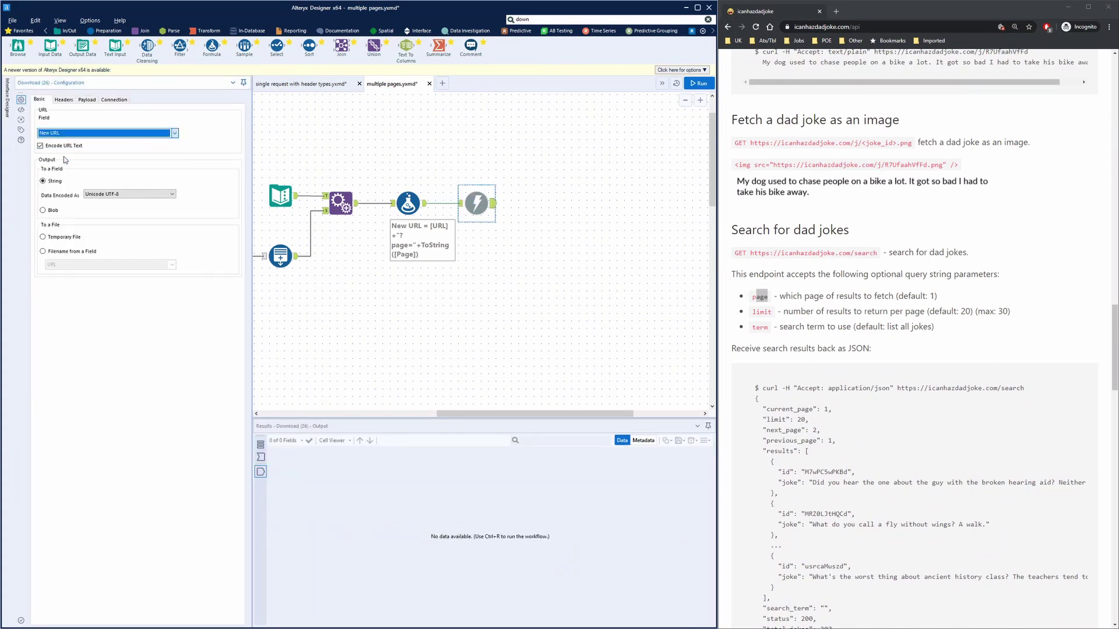
left_click(64, 100)
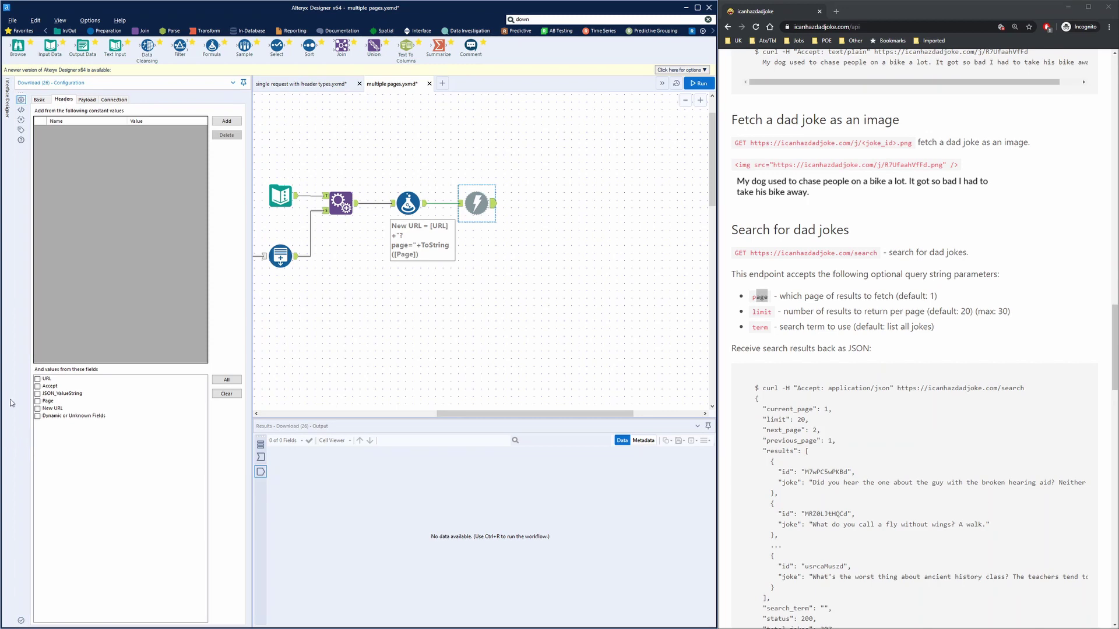
left_click(39, 387)
left_click(38, 387)
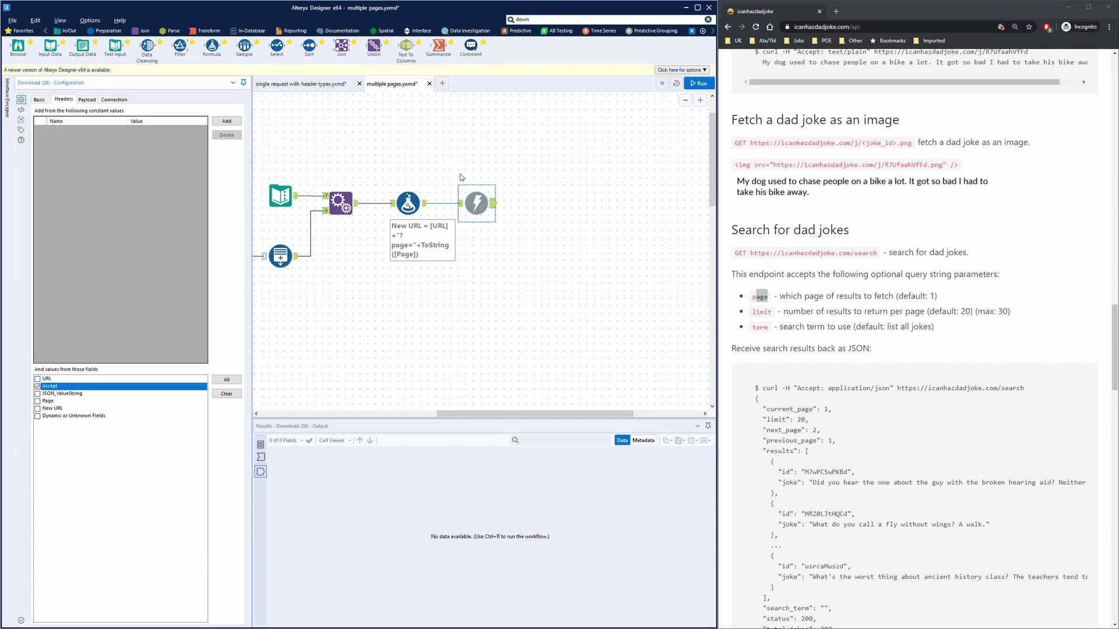
- Attach a Browse tool to the Download output and run the workflow
left_click_drag(17, 47, 537, 202)
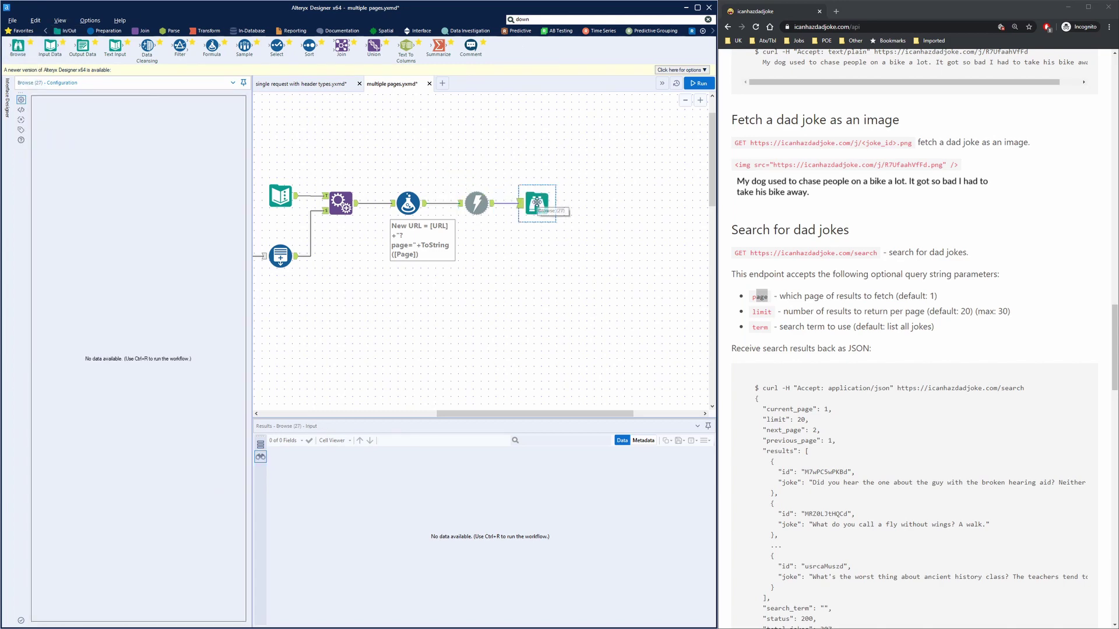
key("ctrl+r")
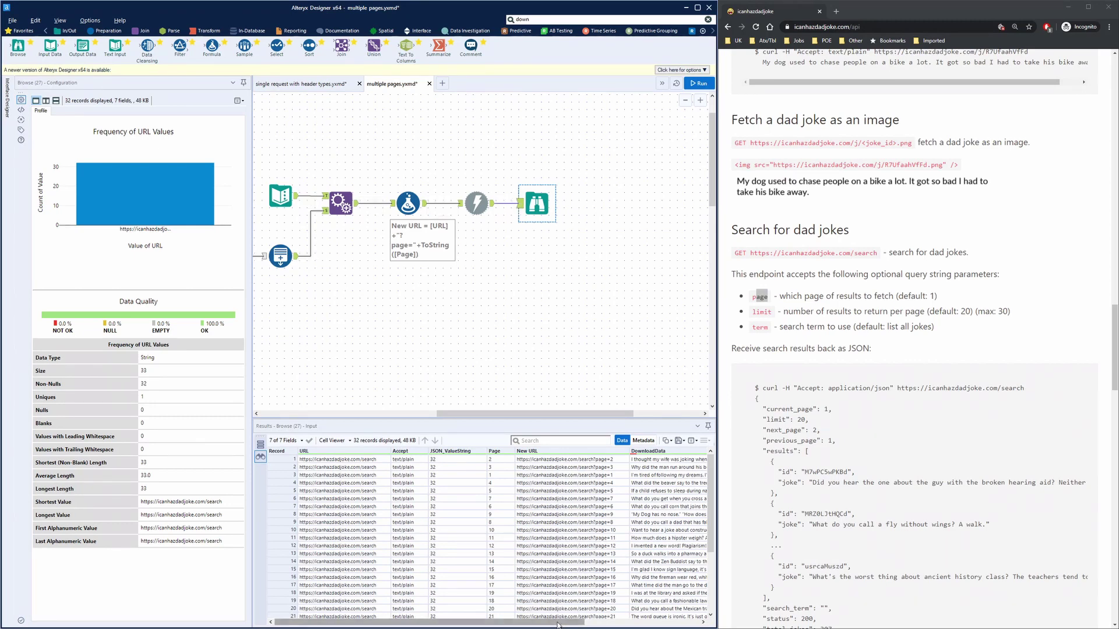
- Examine the full DownloadData text of the first record in the Browse results, enlarging the cell viewer
left_click_drag(558, 625, 674, 625)
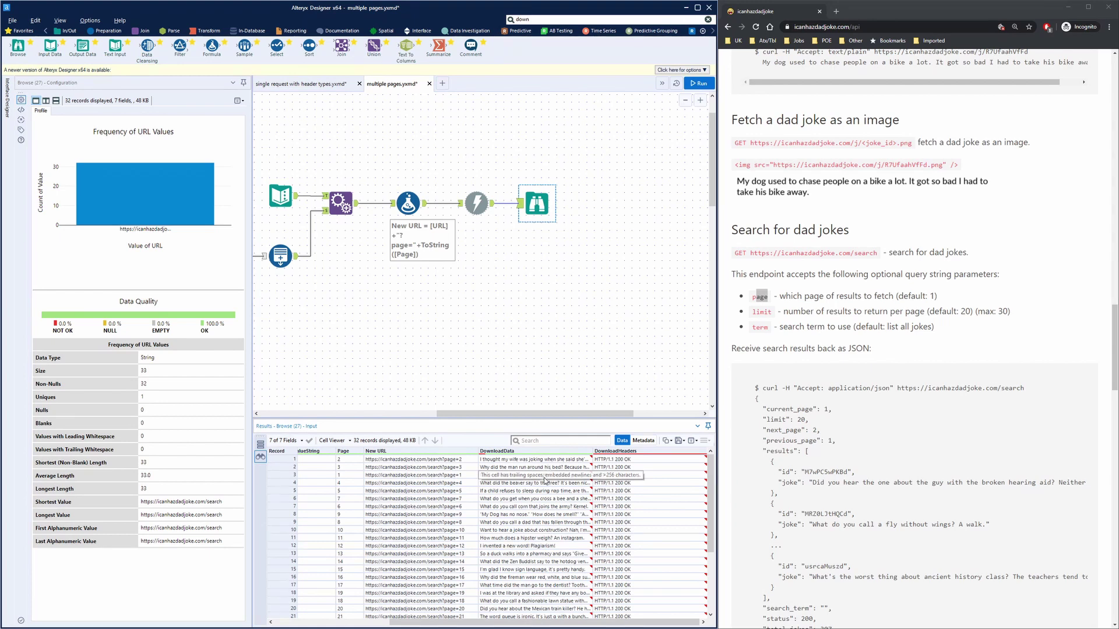
left_click(516, 460)
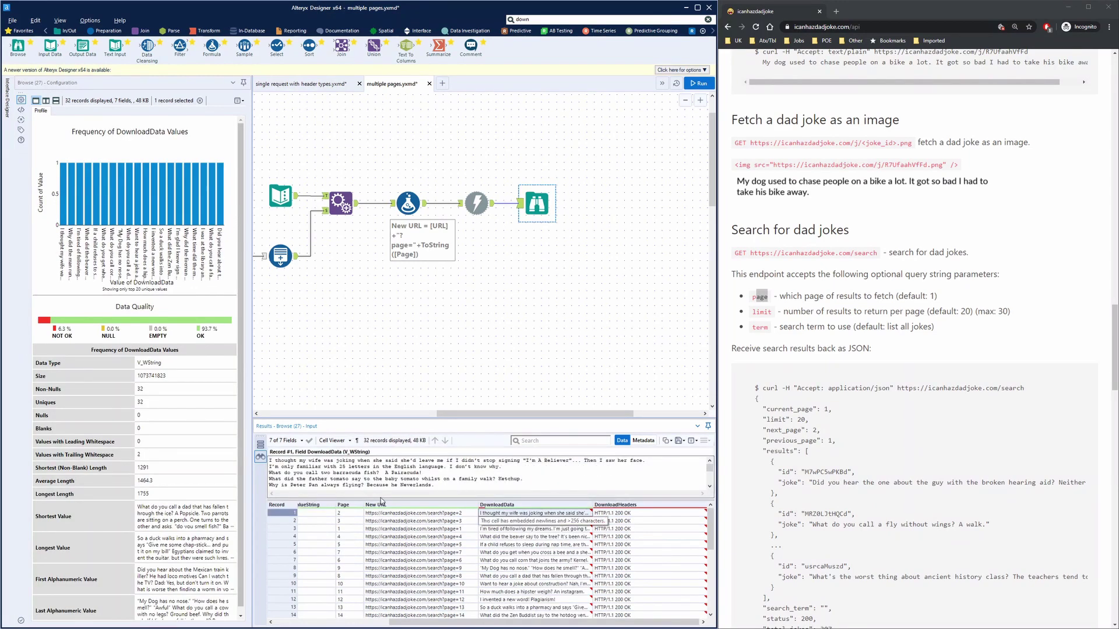
left_click_drag(382, 501, 379, 565)
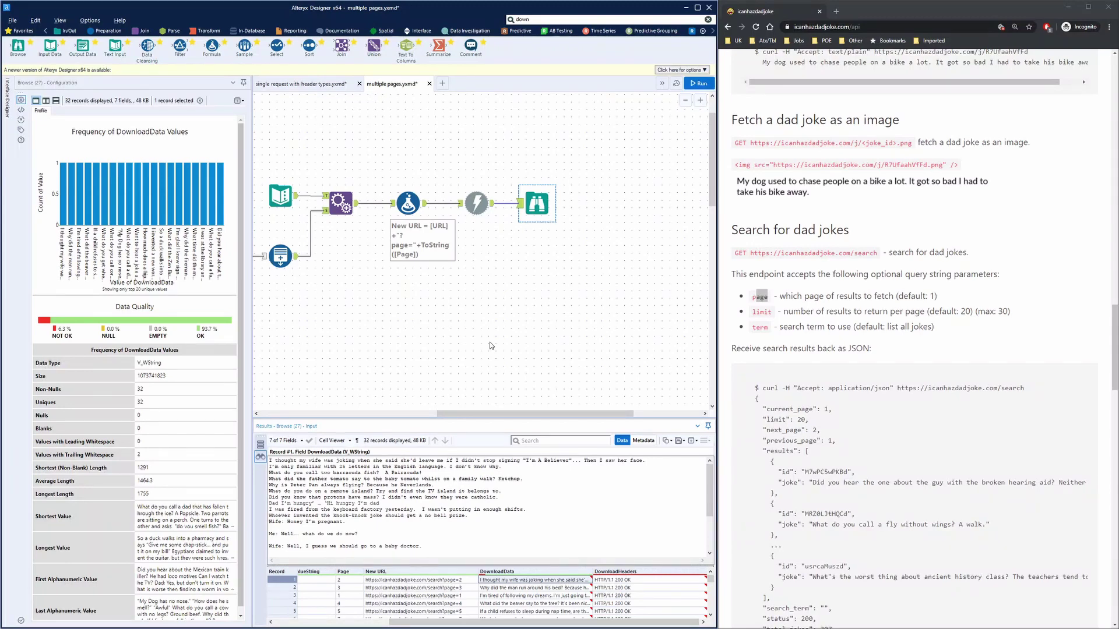
left_click(536, 217)
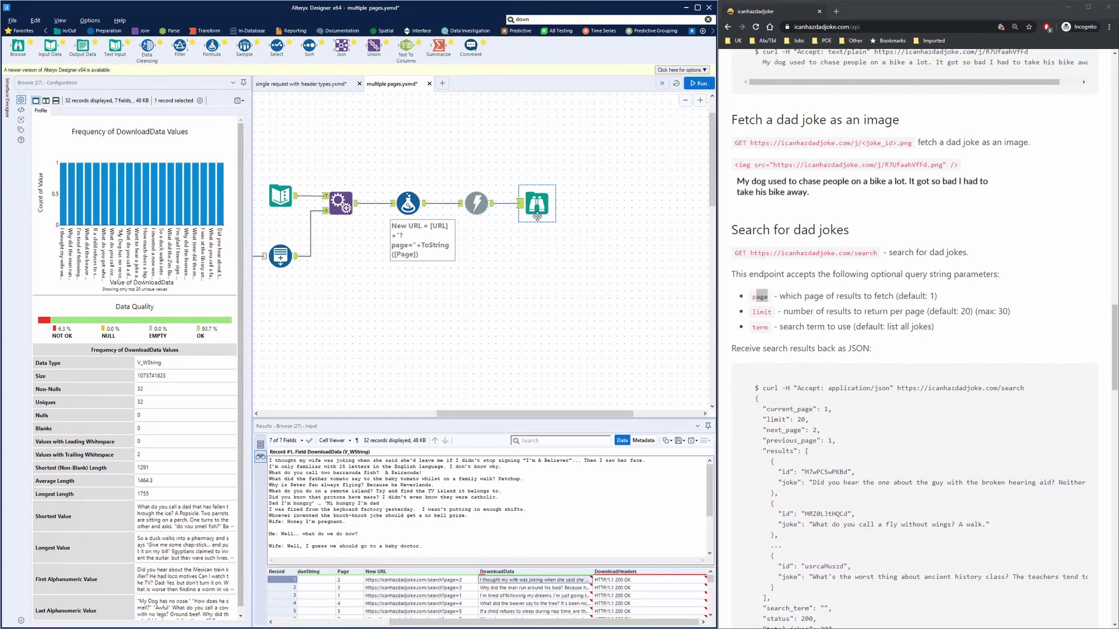